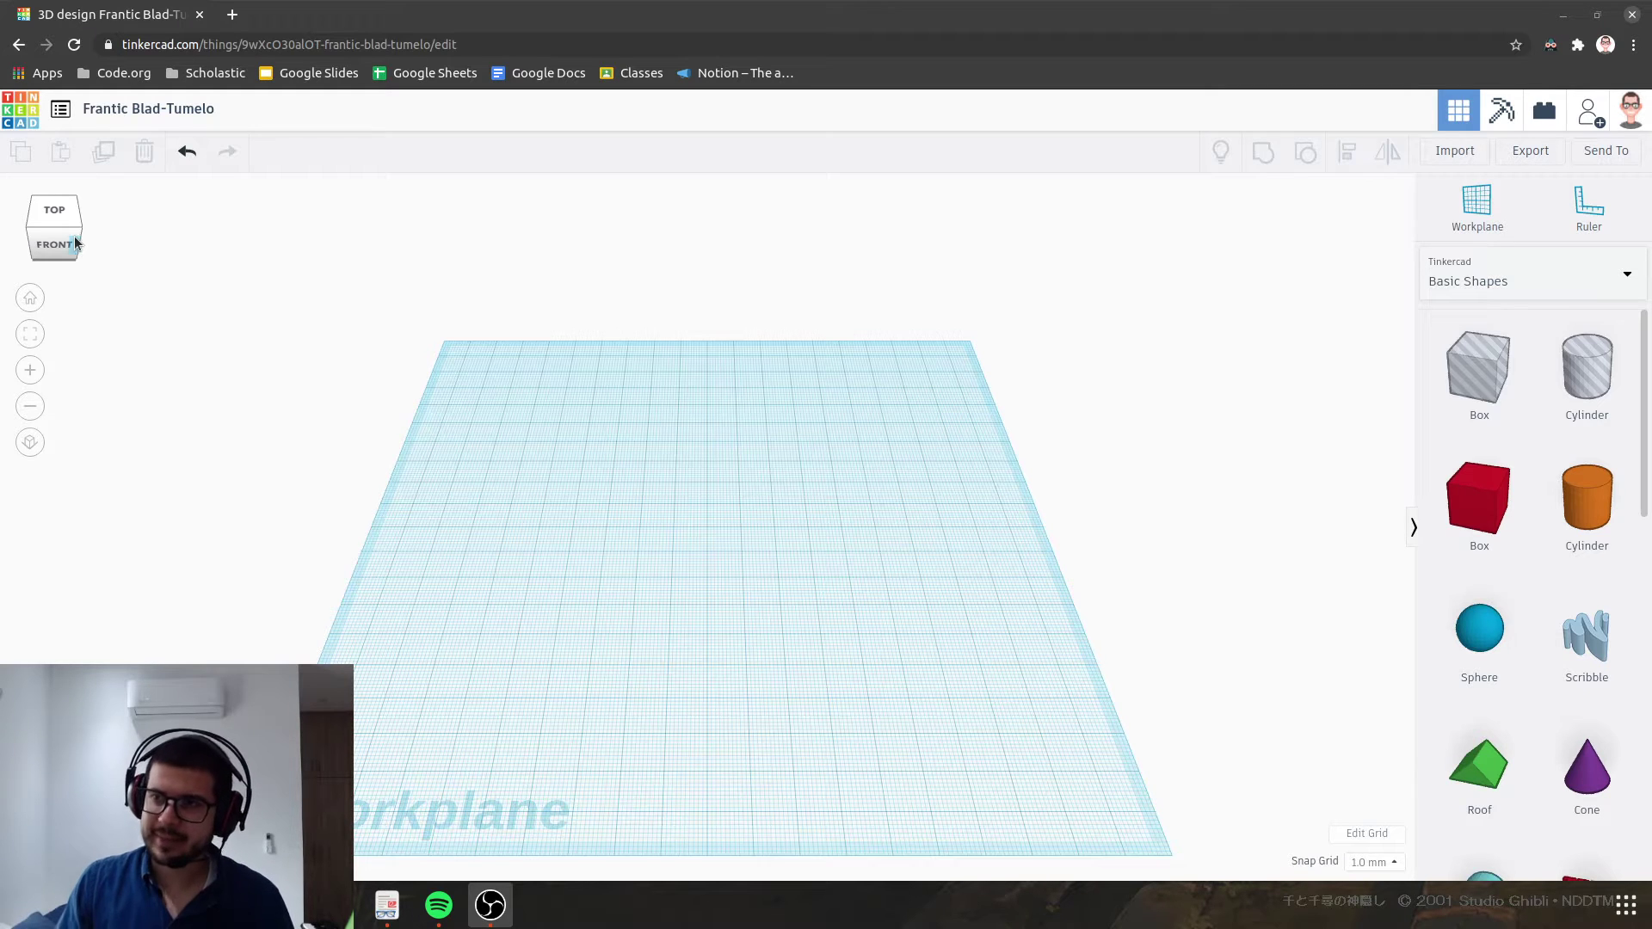
Step: Examine the empty workplane from the front, sides, back and underside, ending at the home view
mouse_move(74, 229)
left_mouse_down()
mouse_move(50, 247)
mouse_move(70, 239)
left_mouse_up()
left_click(49, 247)
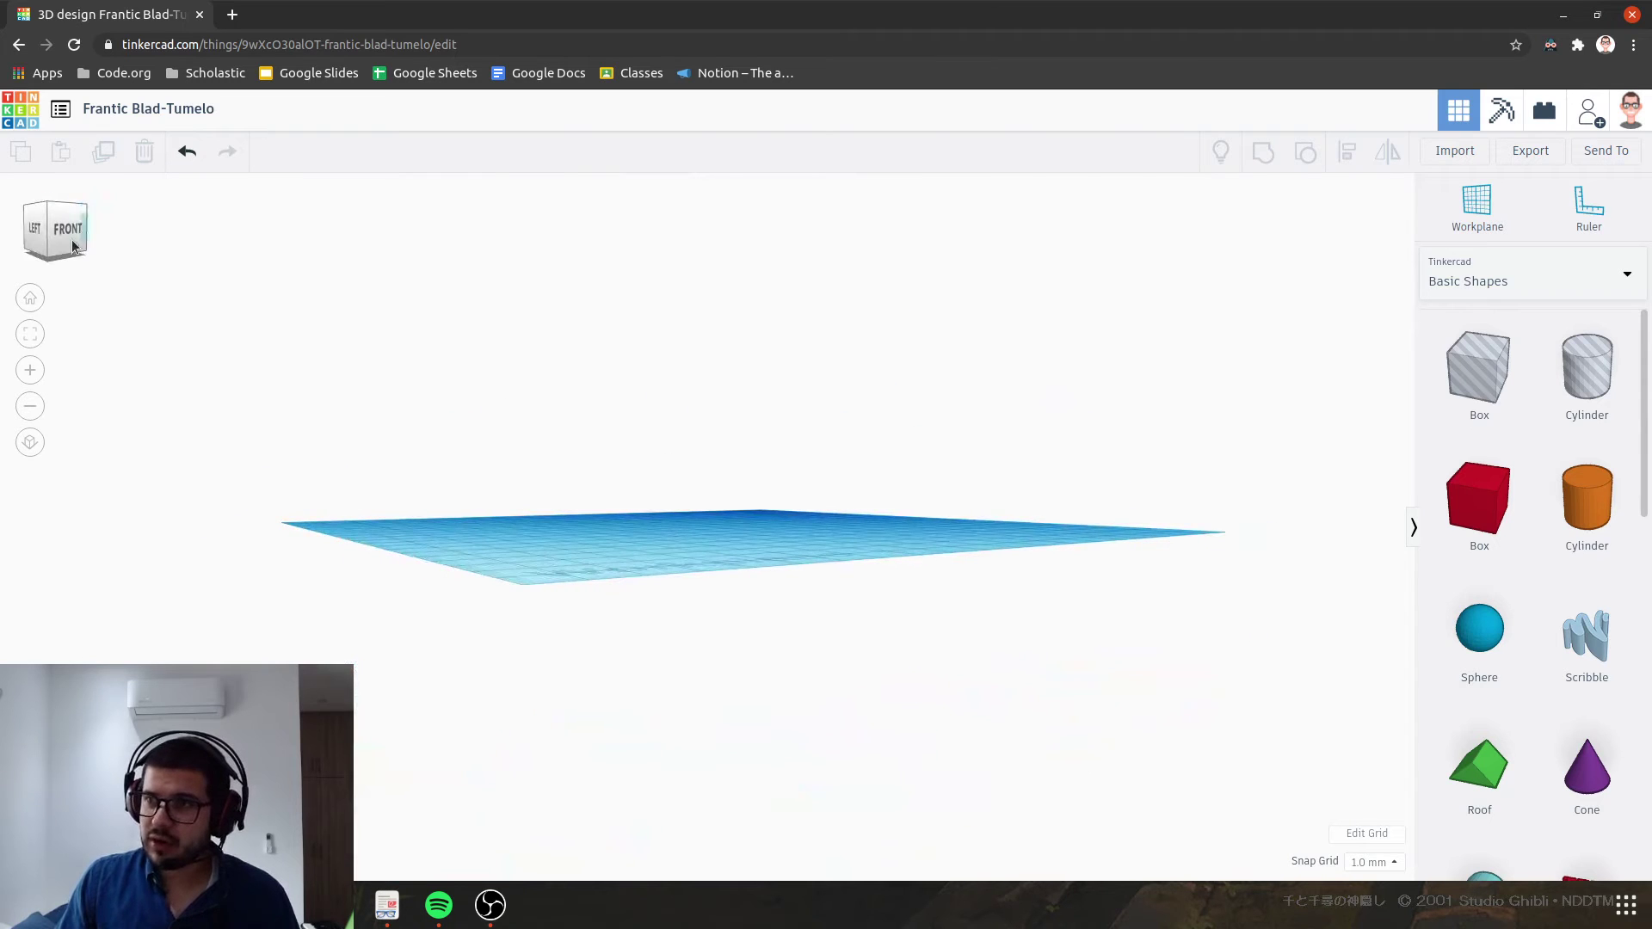
left_click(70, 233)
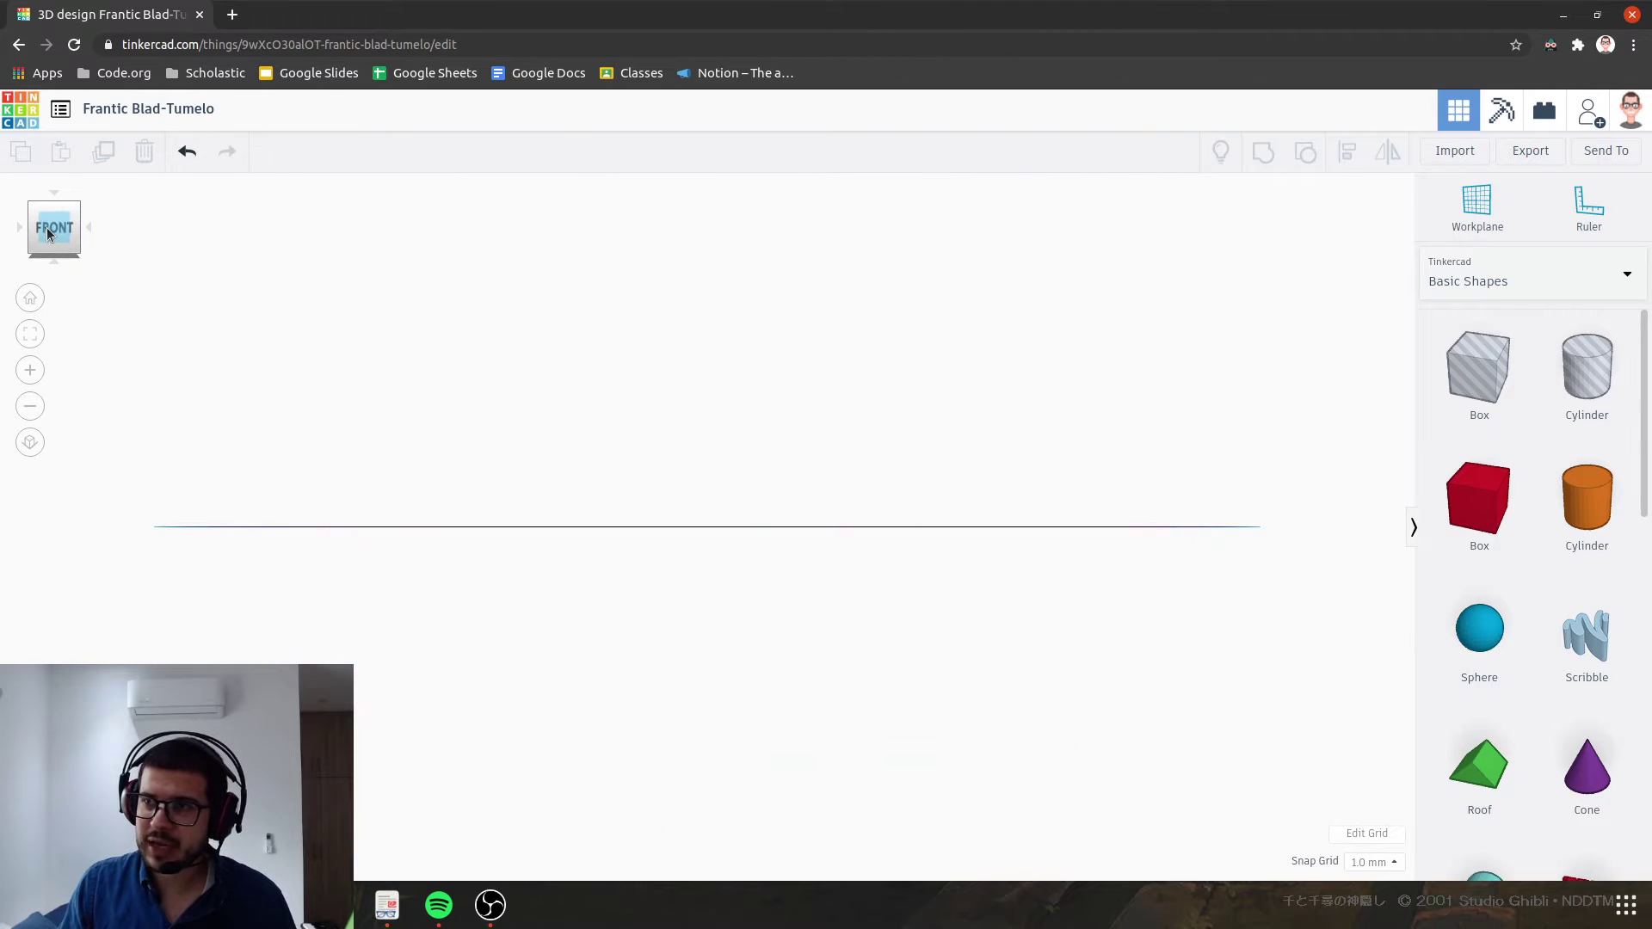
left_click(90, 227)
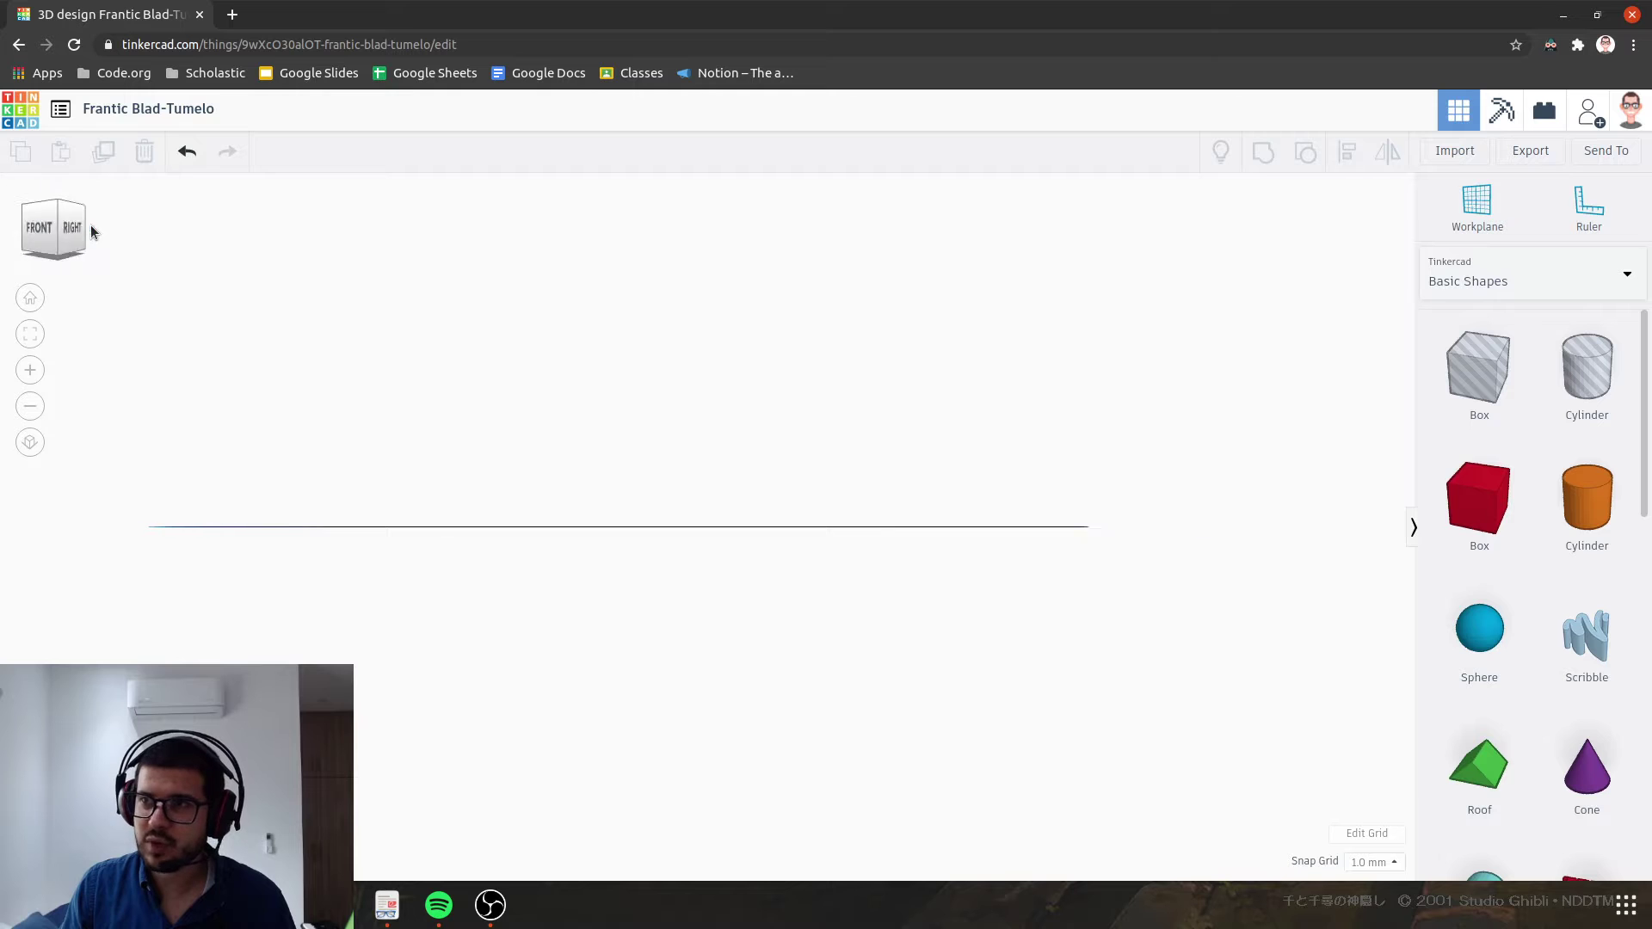
left_click(53, 196)
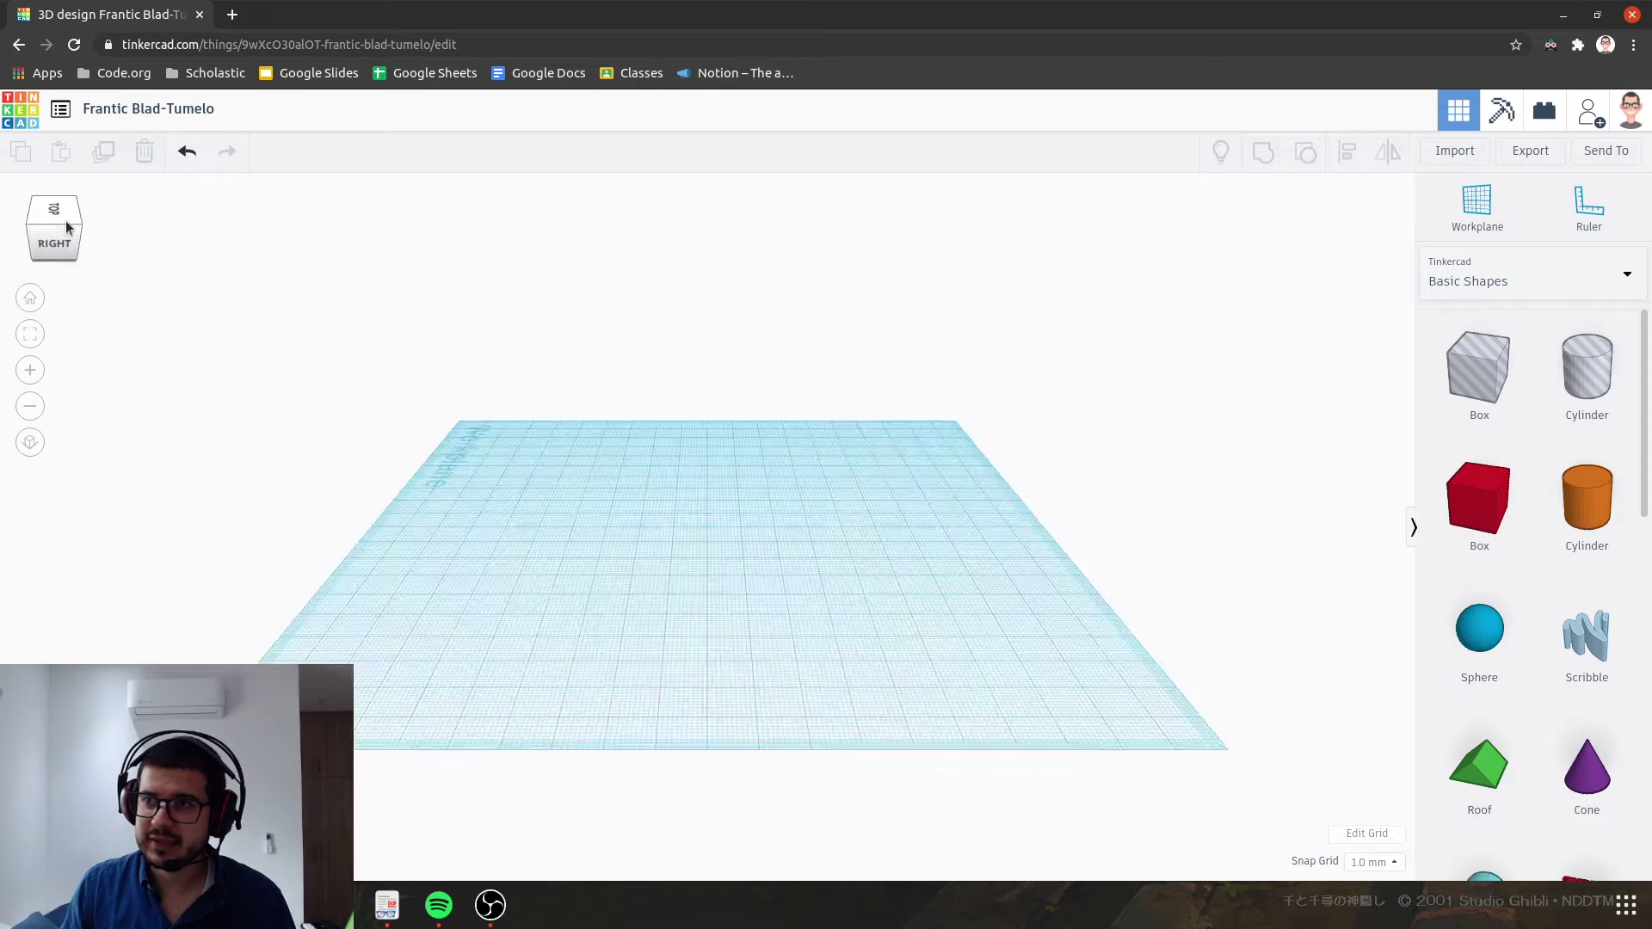
left_click(90, 229)
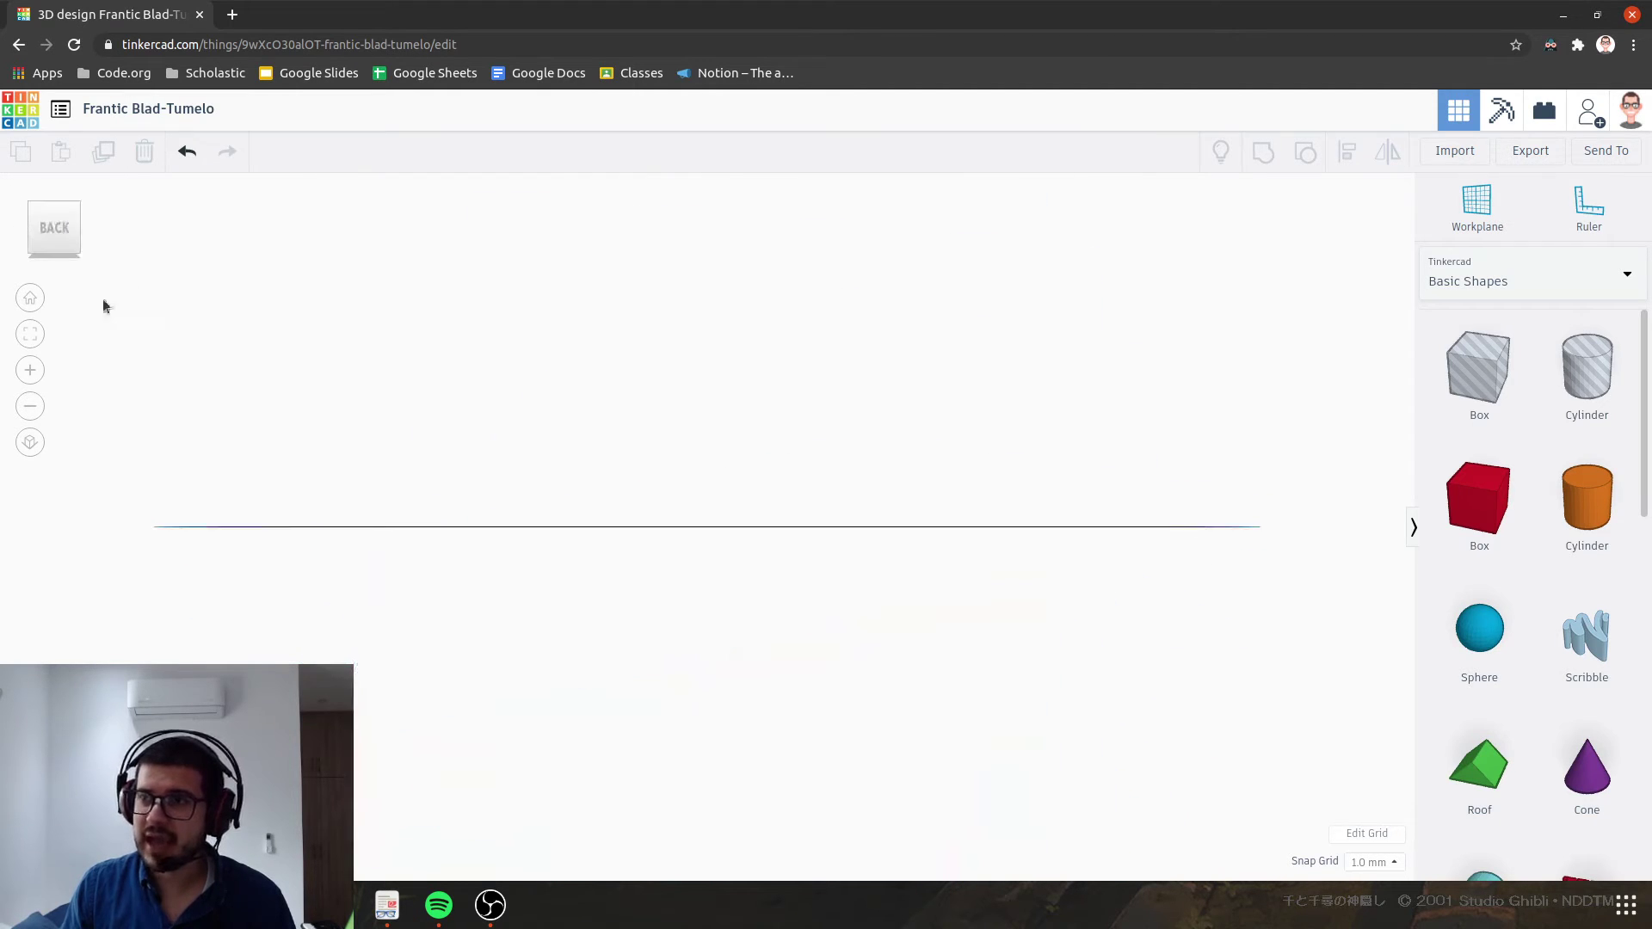
left_click(53, 263)
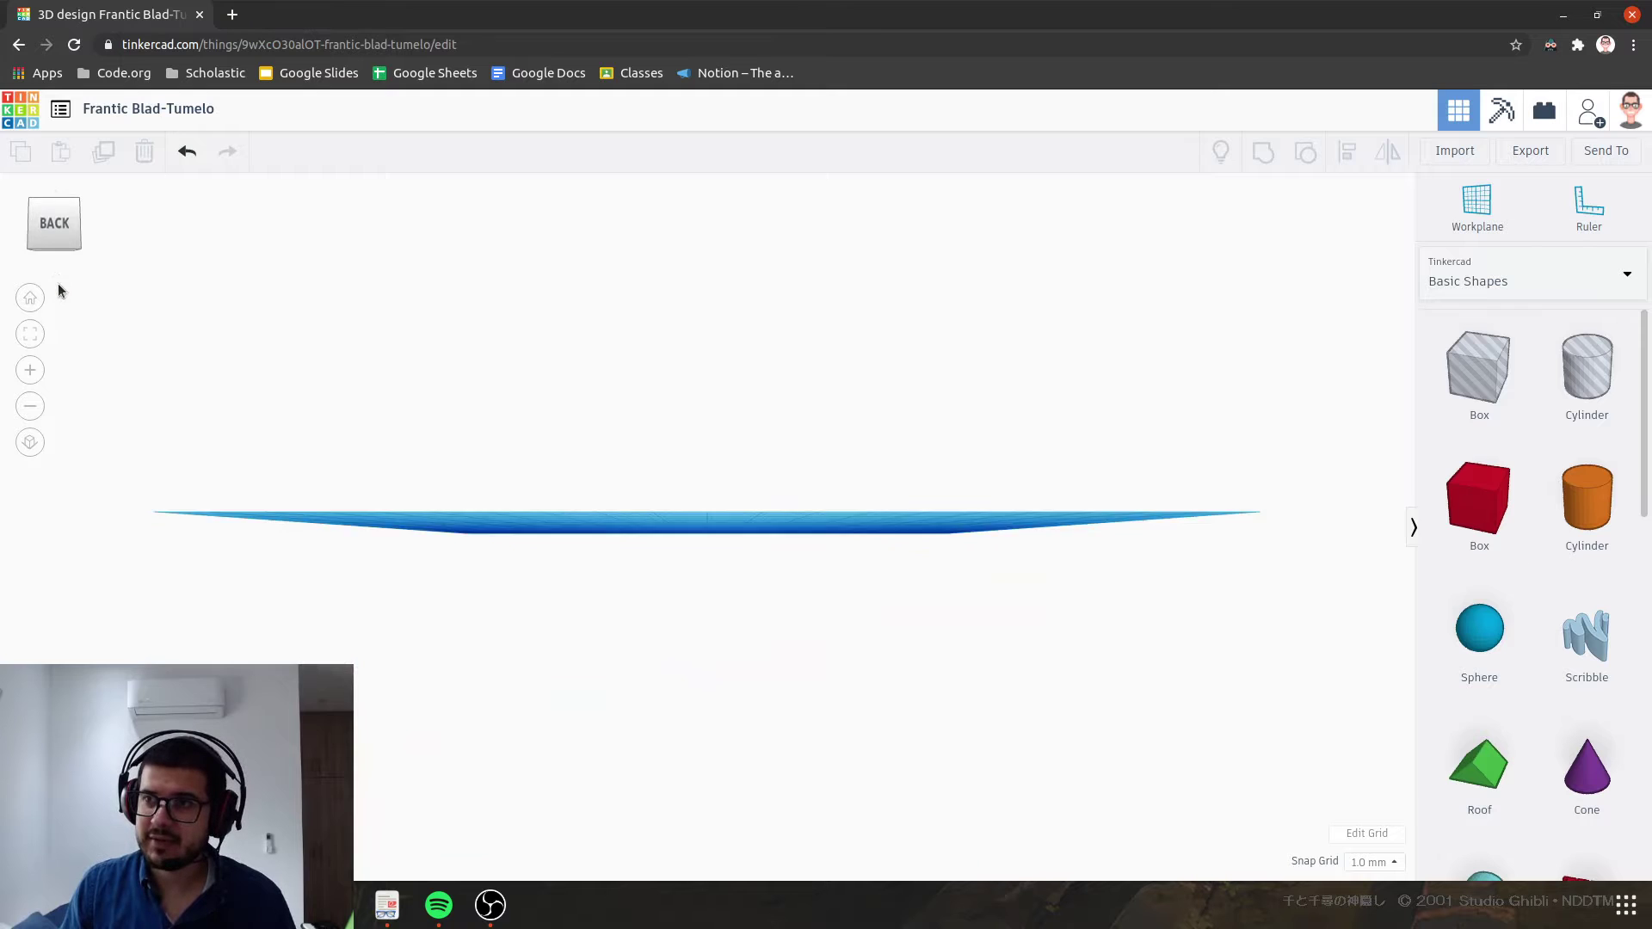
left_click(33, 206)
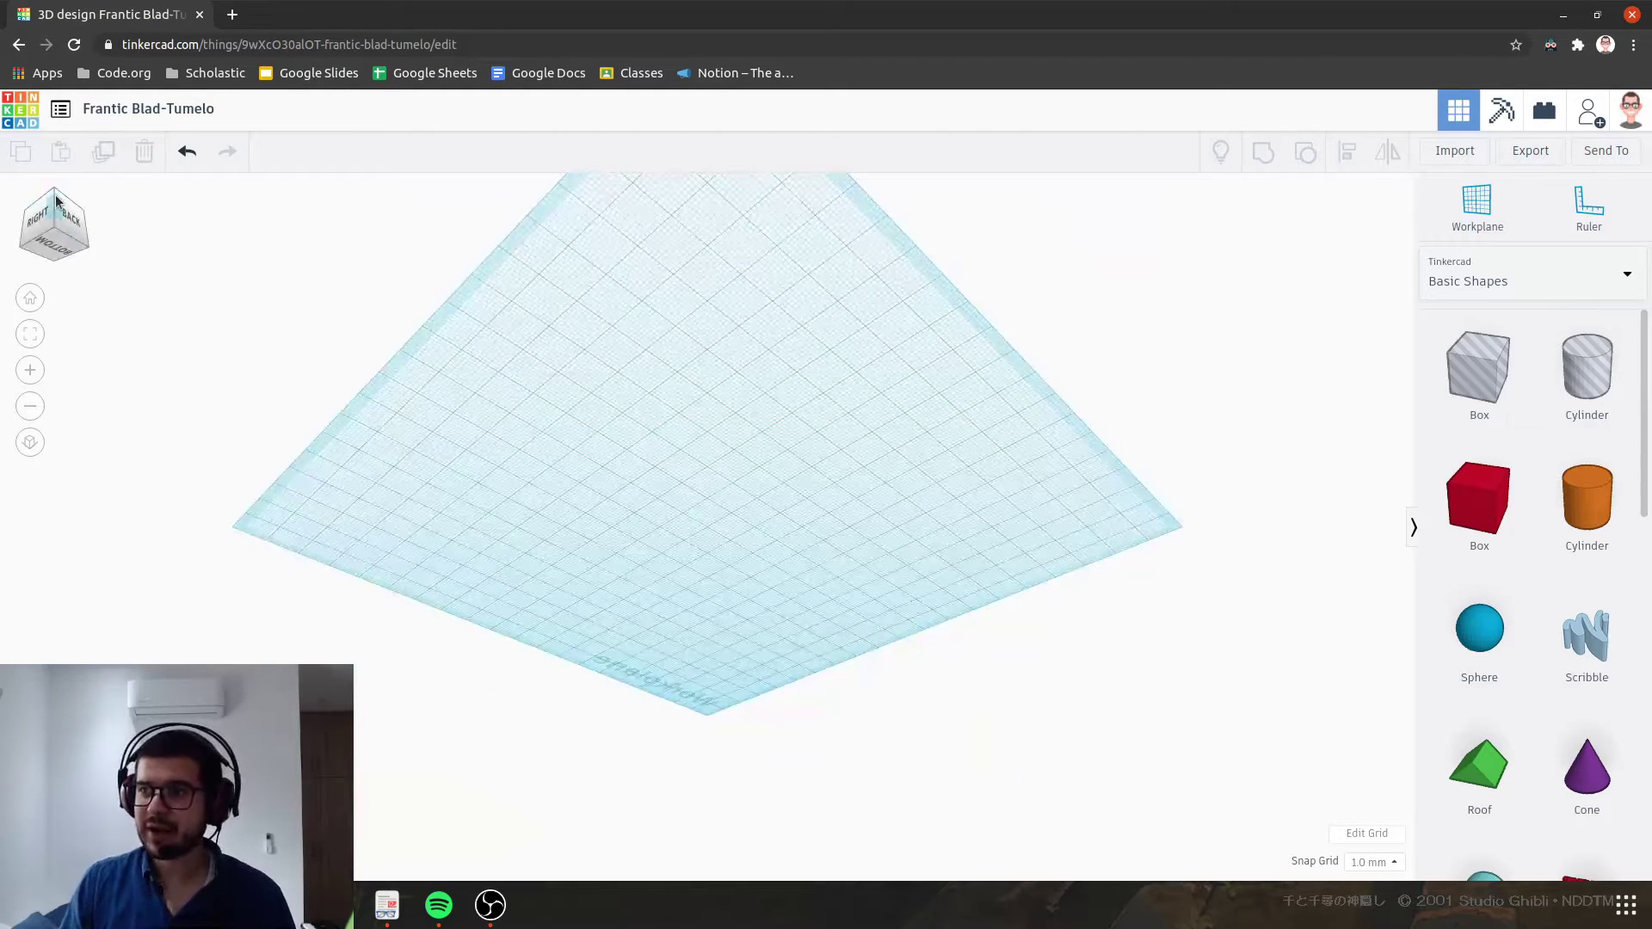
left_click(57, 210)
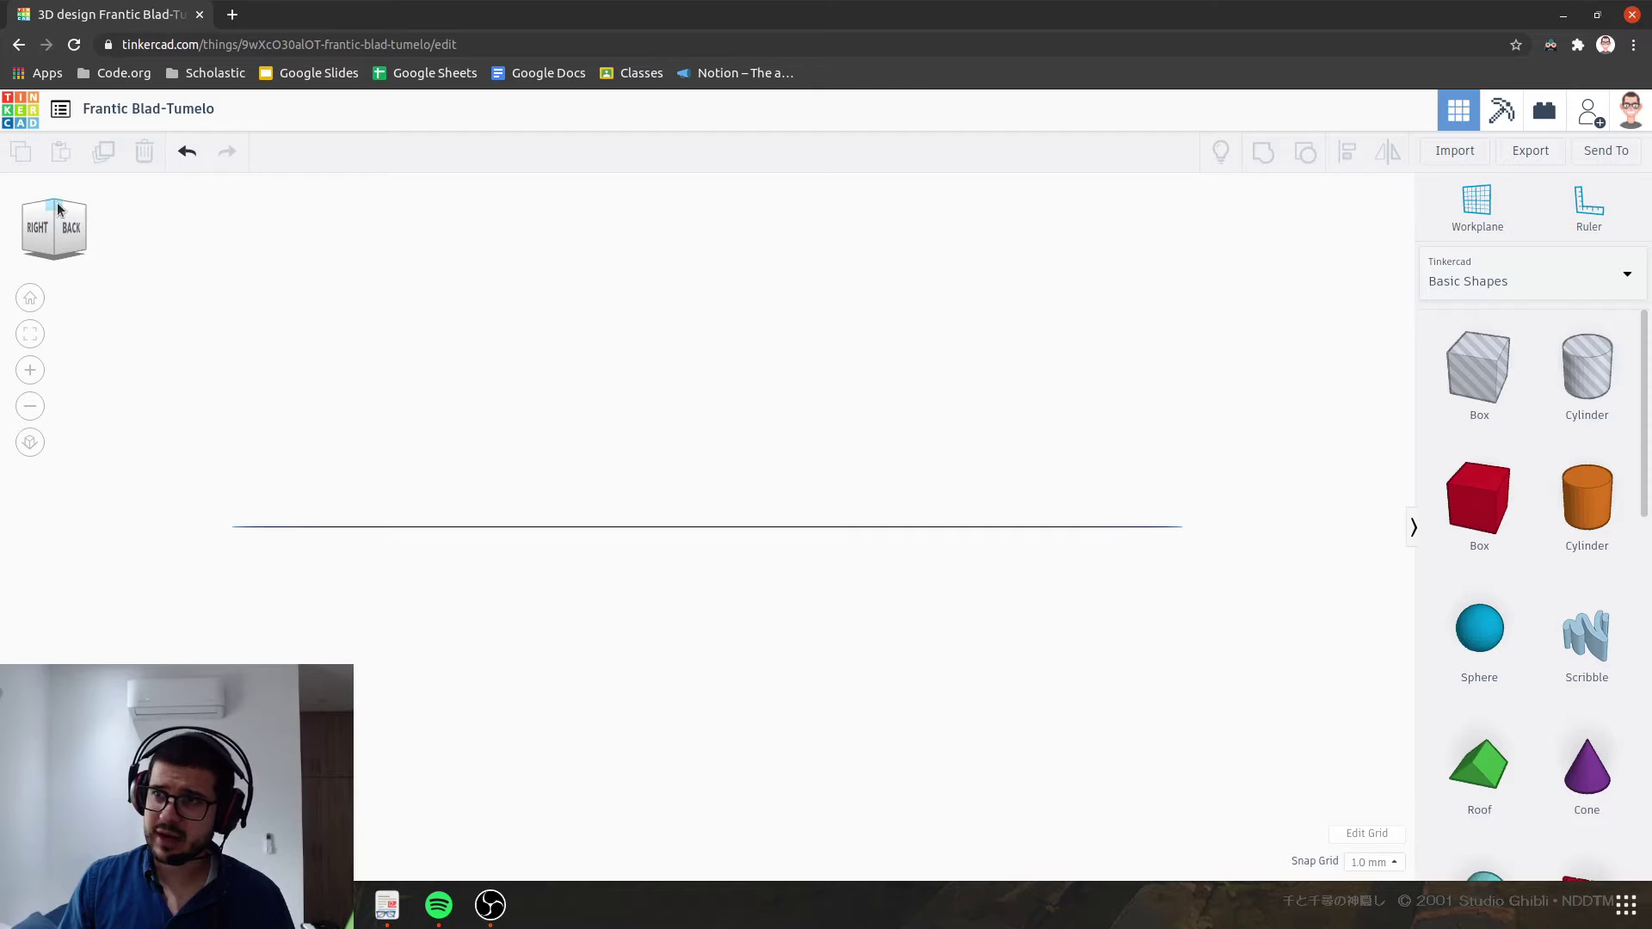
left_click(56, 209)
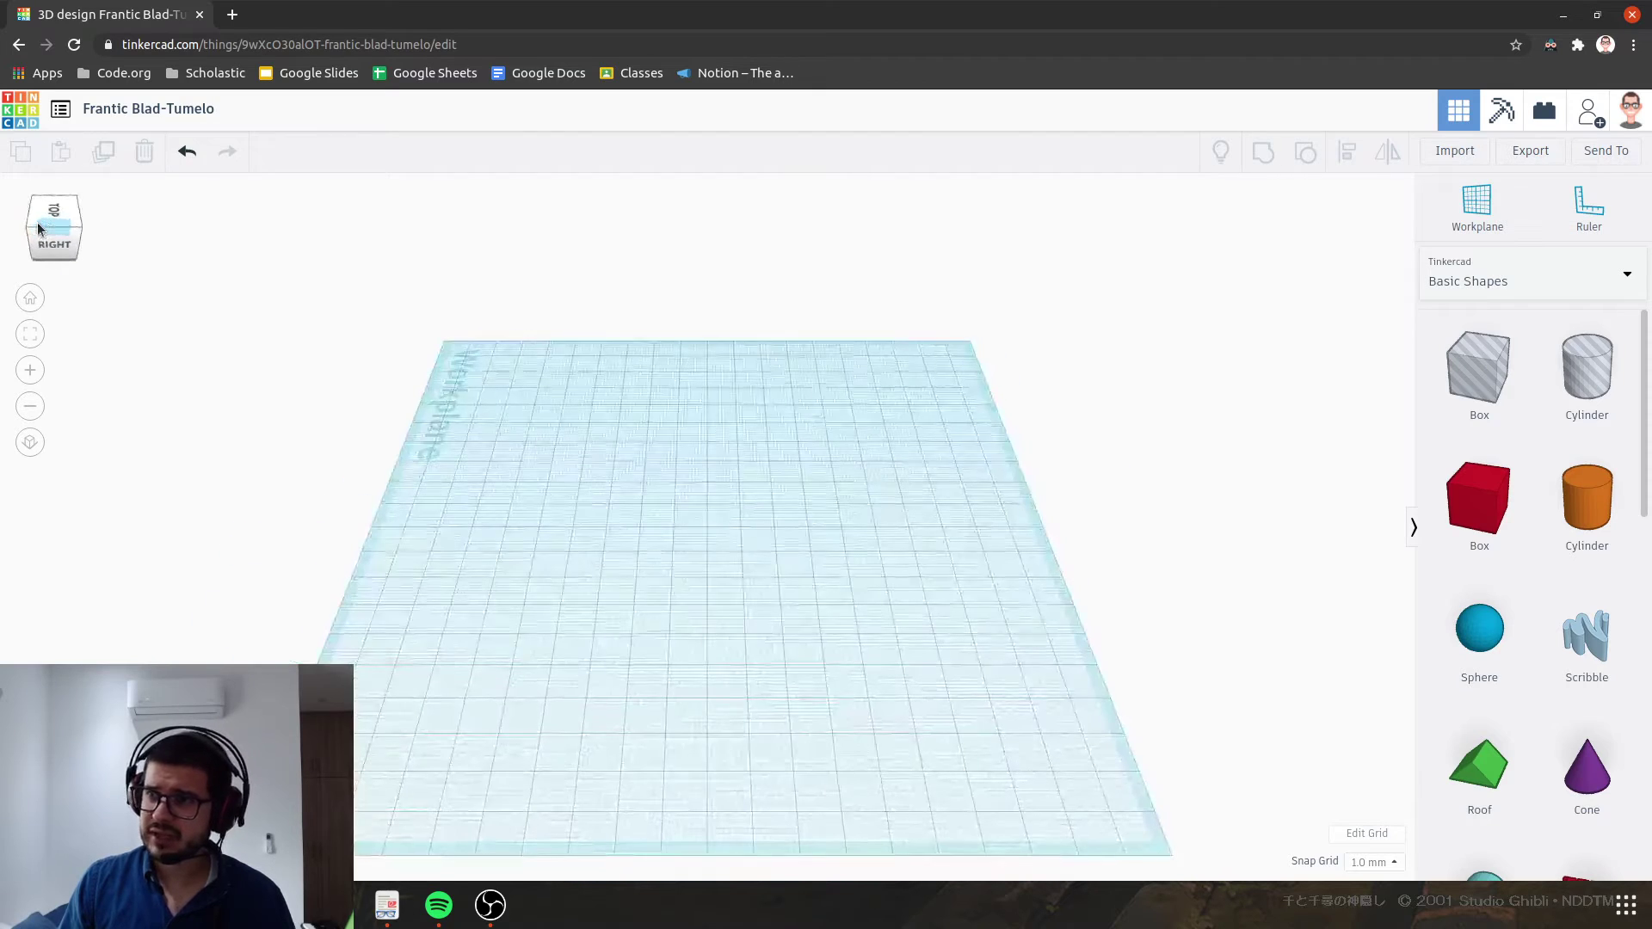
left_click(39, 226)
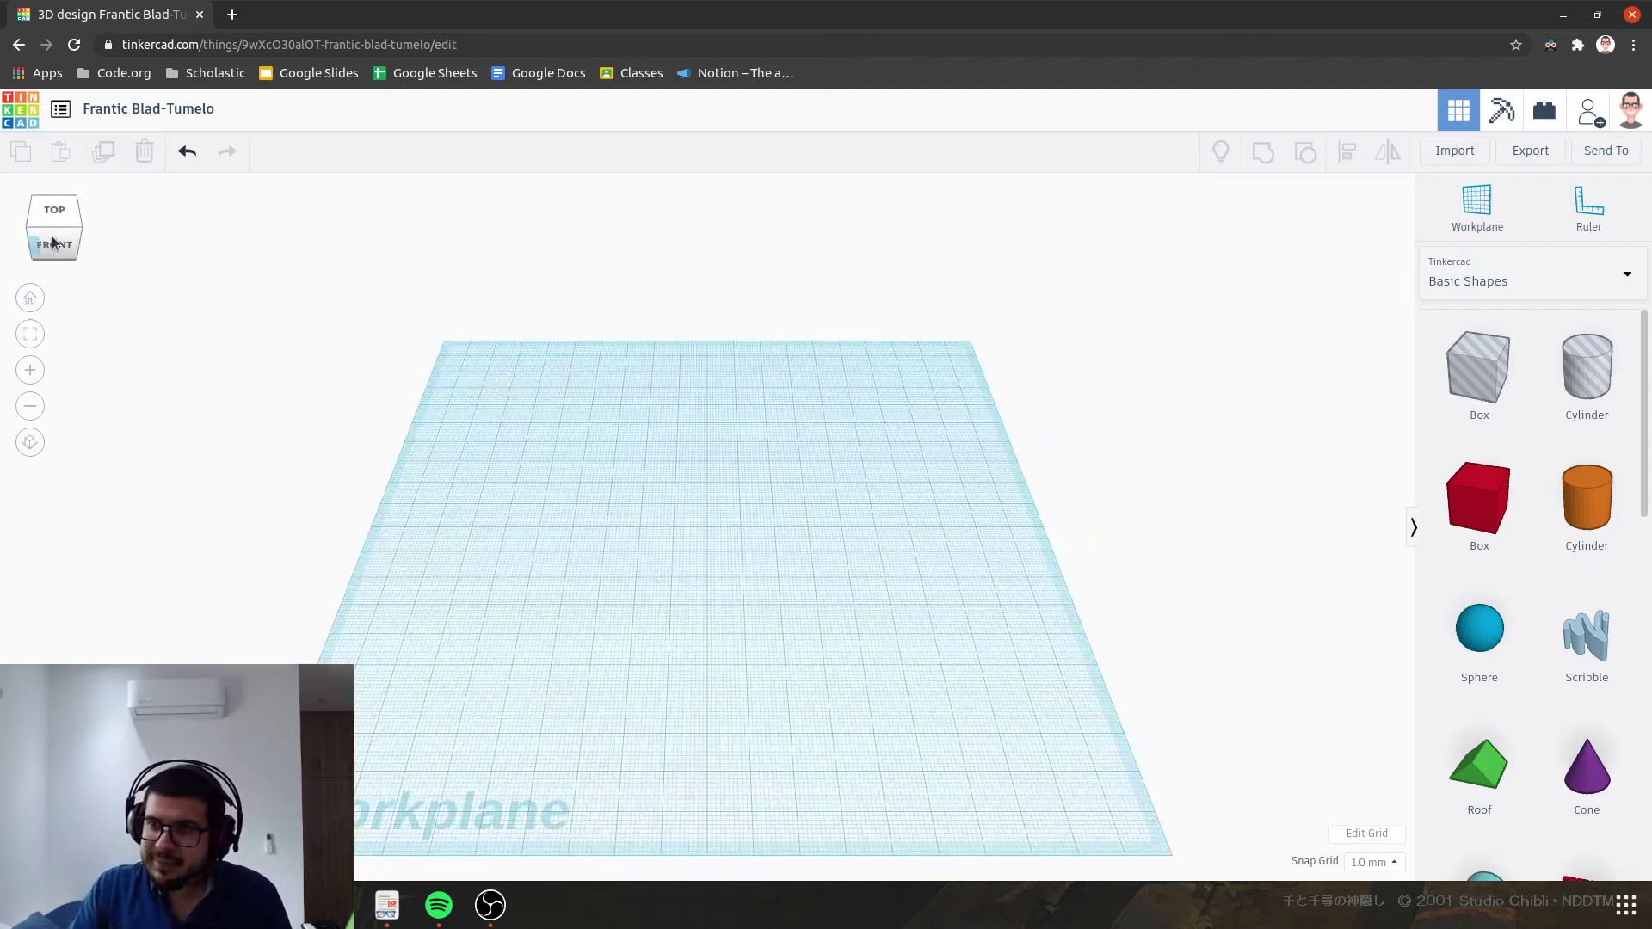
left_click(33, 297)
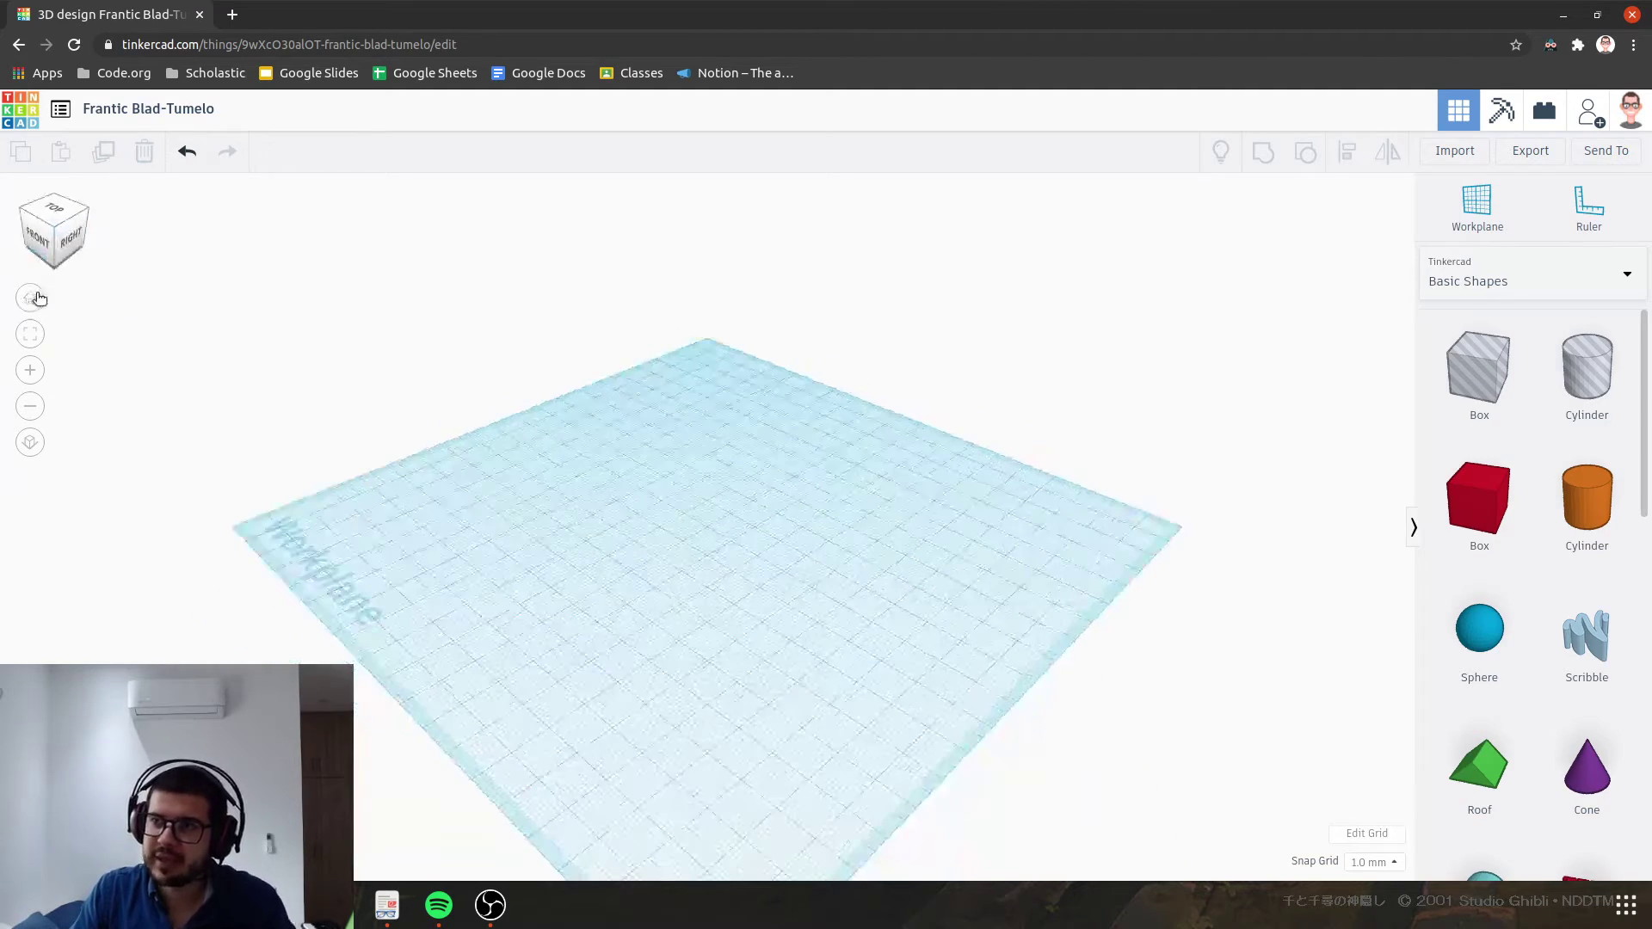
right_click_drag(32, 302, 682, 314)
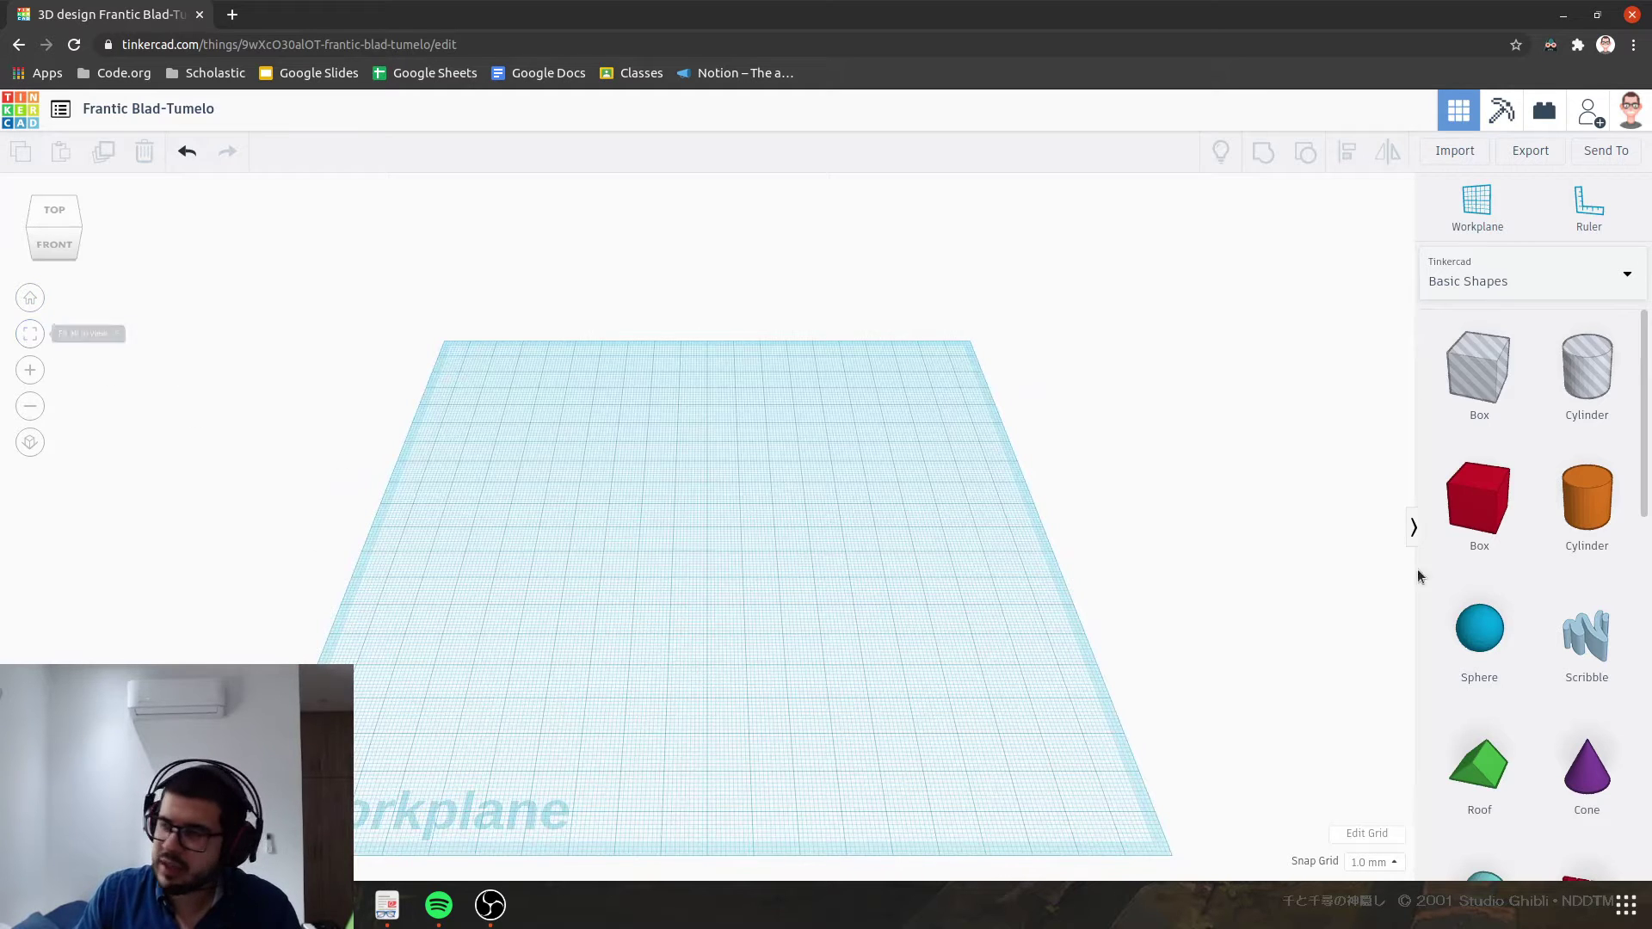
Step: Place a red box near the workplane's front left edge and duplicate it 191 mm to the right and 330 mm toward the back
left_click(1479, 499)
left_click(378, 675)
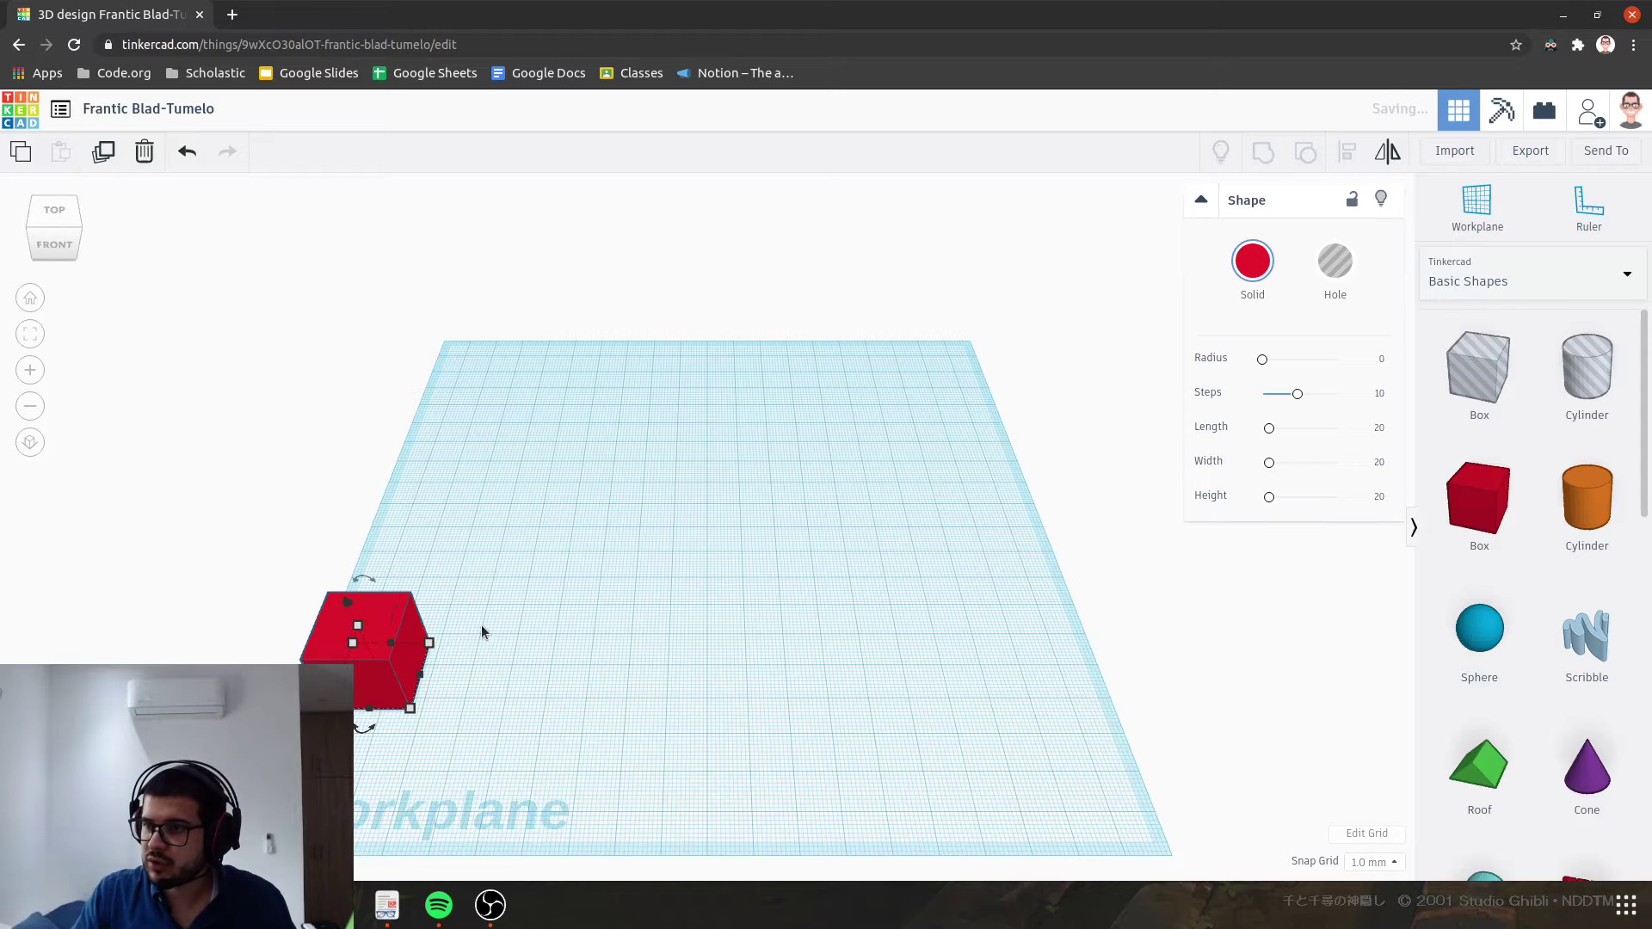
left_click_drag(392, 632, 922, 129, "alt")
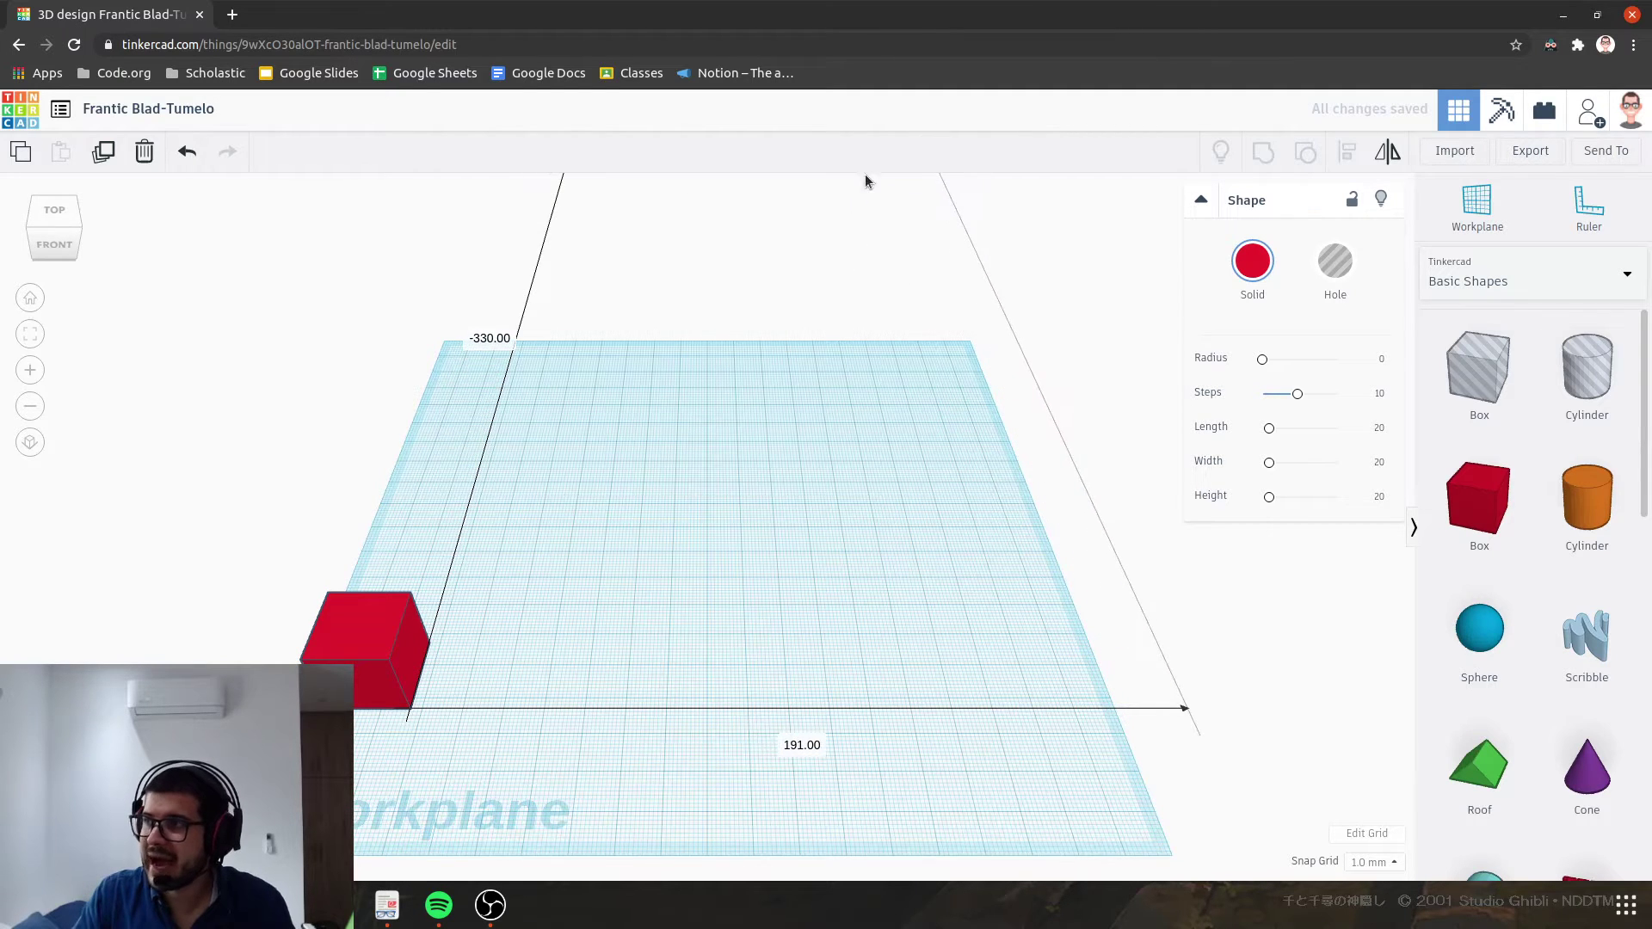
Step: Select both boxes and fit them in the view
left_click(369, 627)
key("ctrl+a")
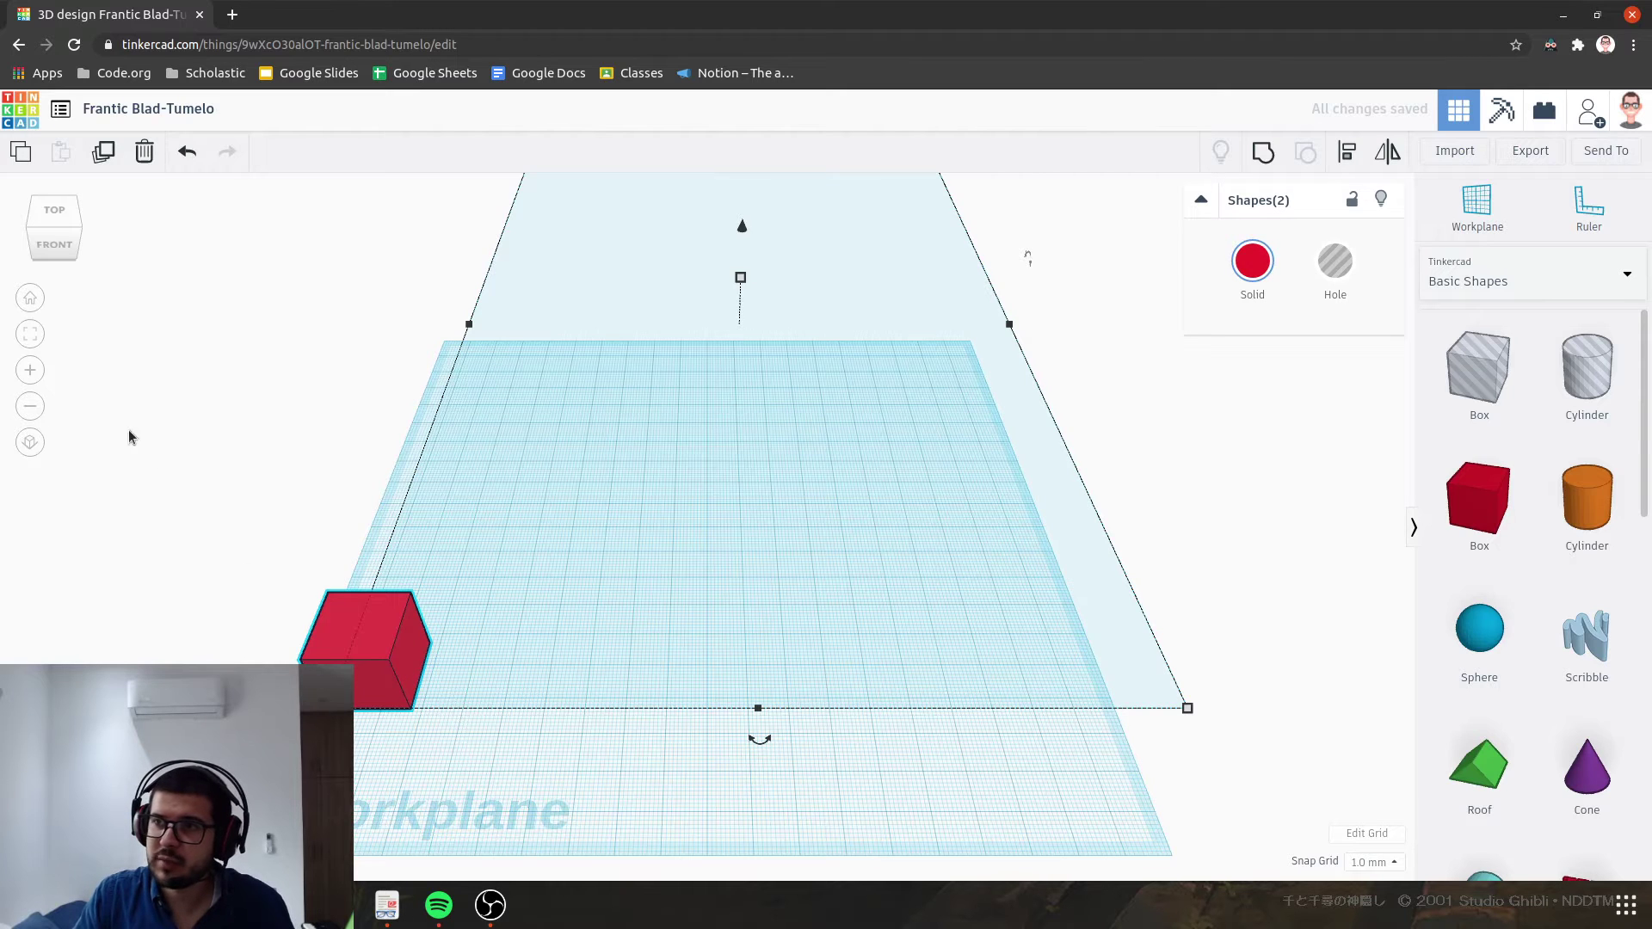
left_click(29, 336)
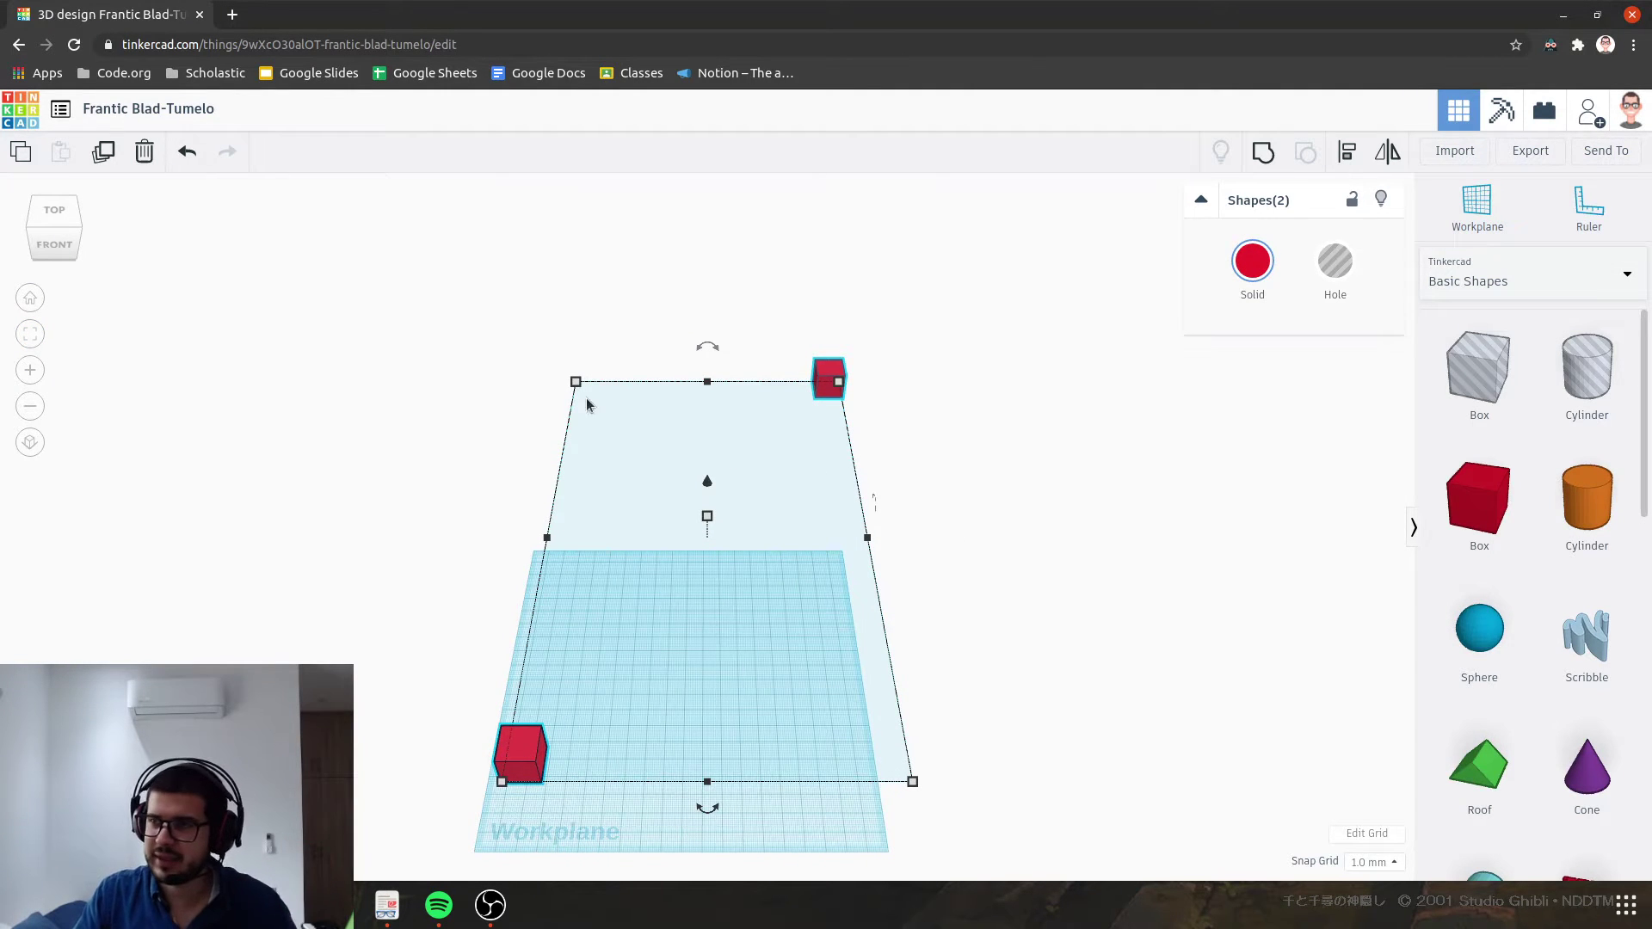
Step: Delete the far box beyond the workplane and undo the deletion
left_click(935, 399)
left_click(828, 375)
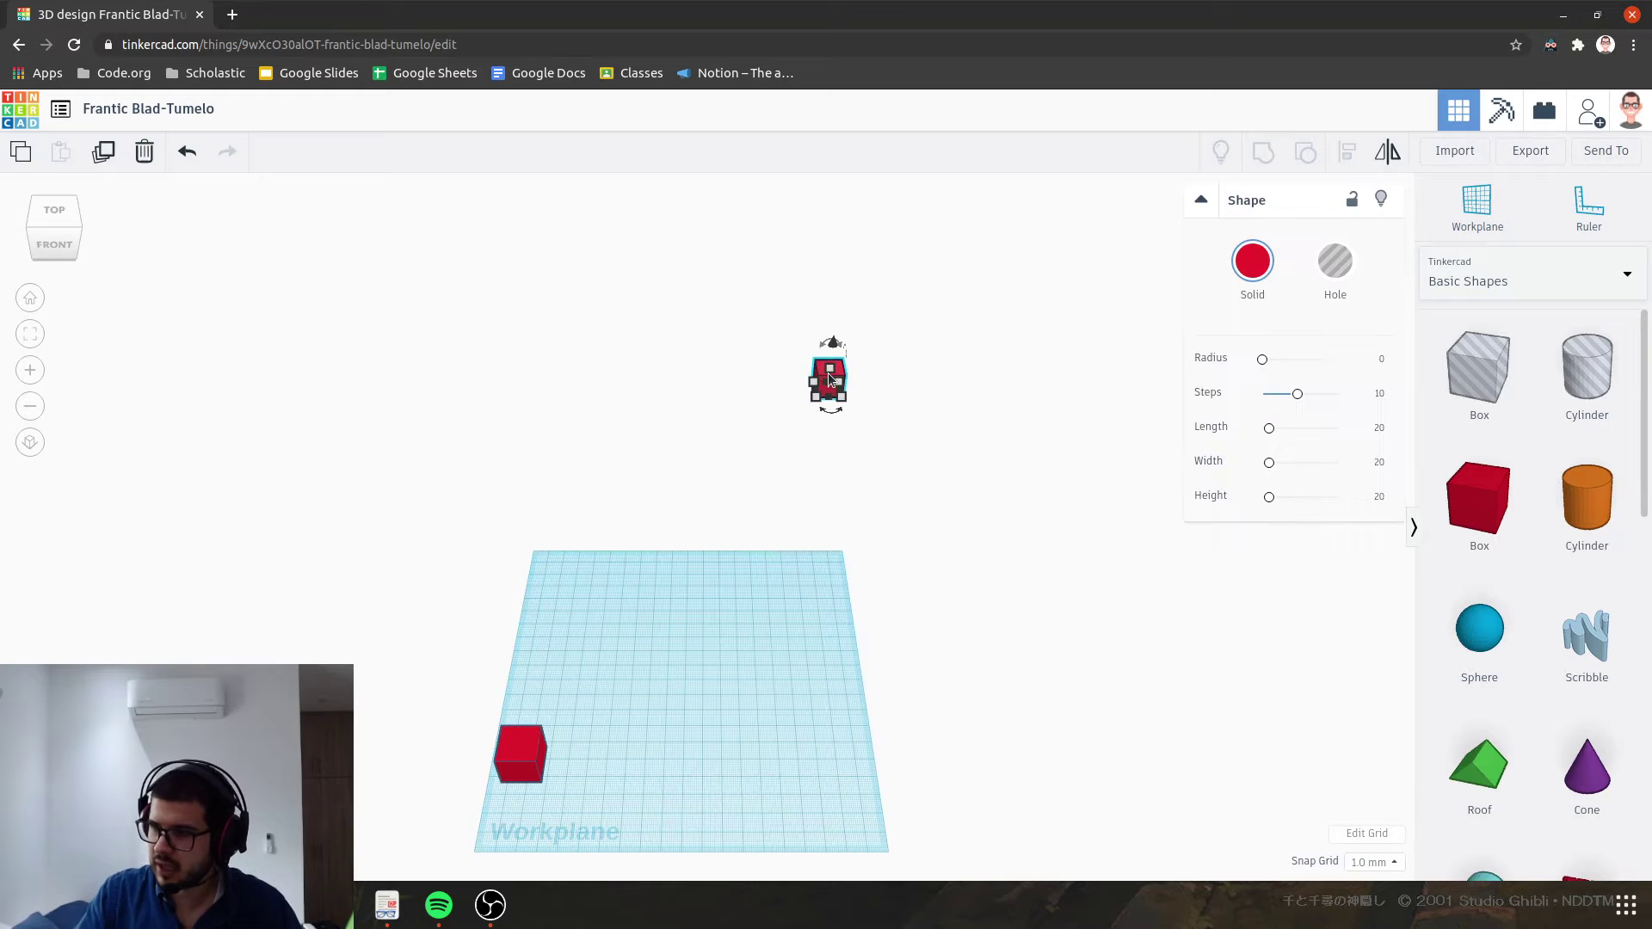
key("Delete")
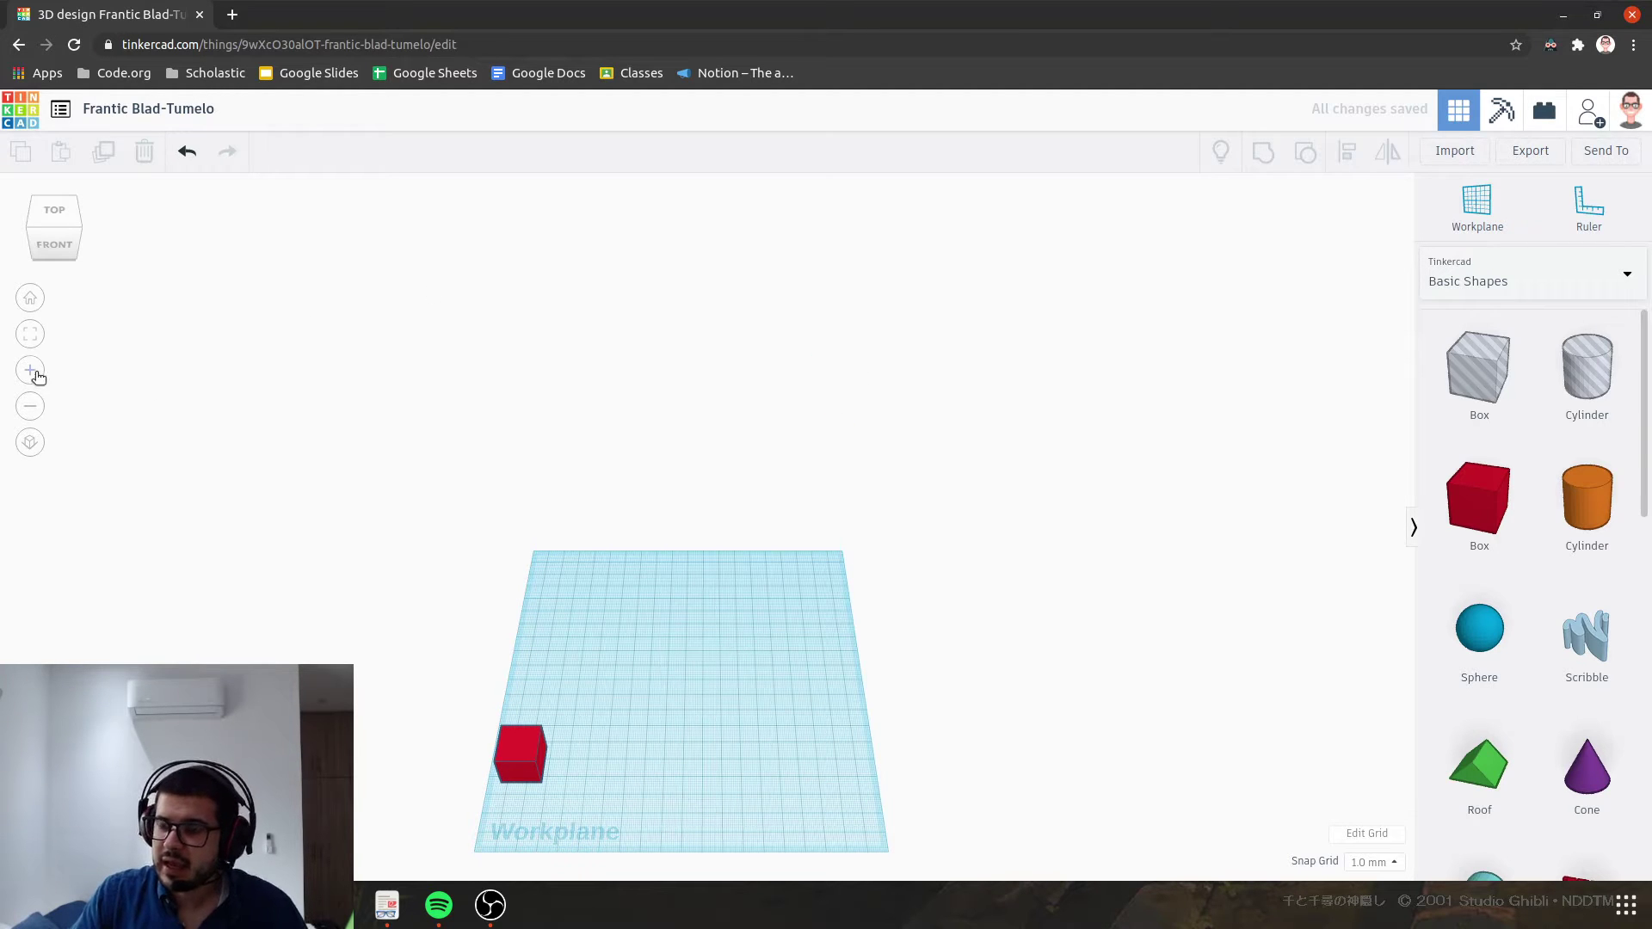
left_click(189, 152)
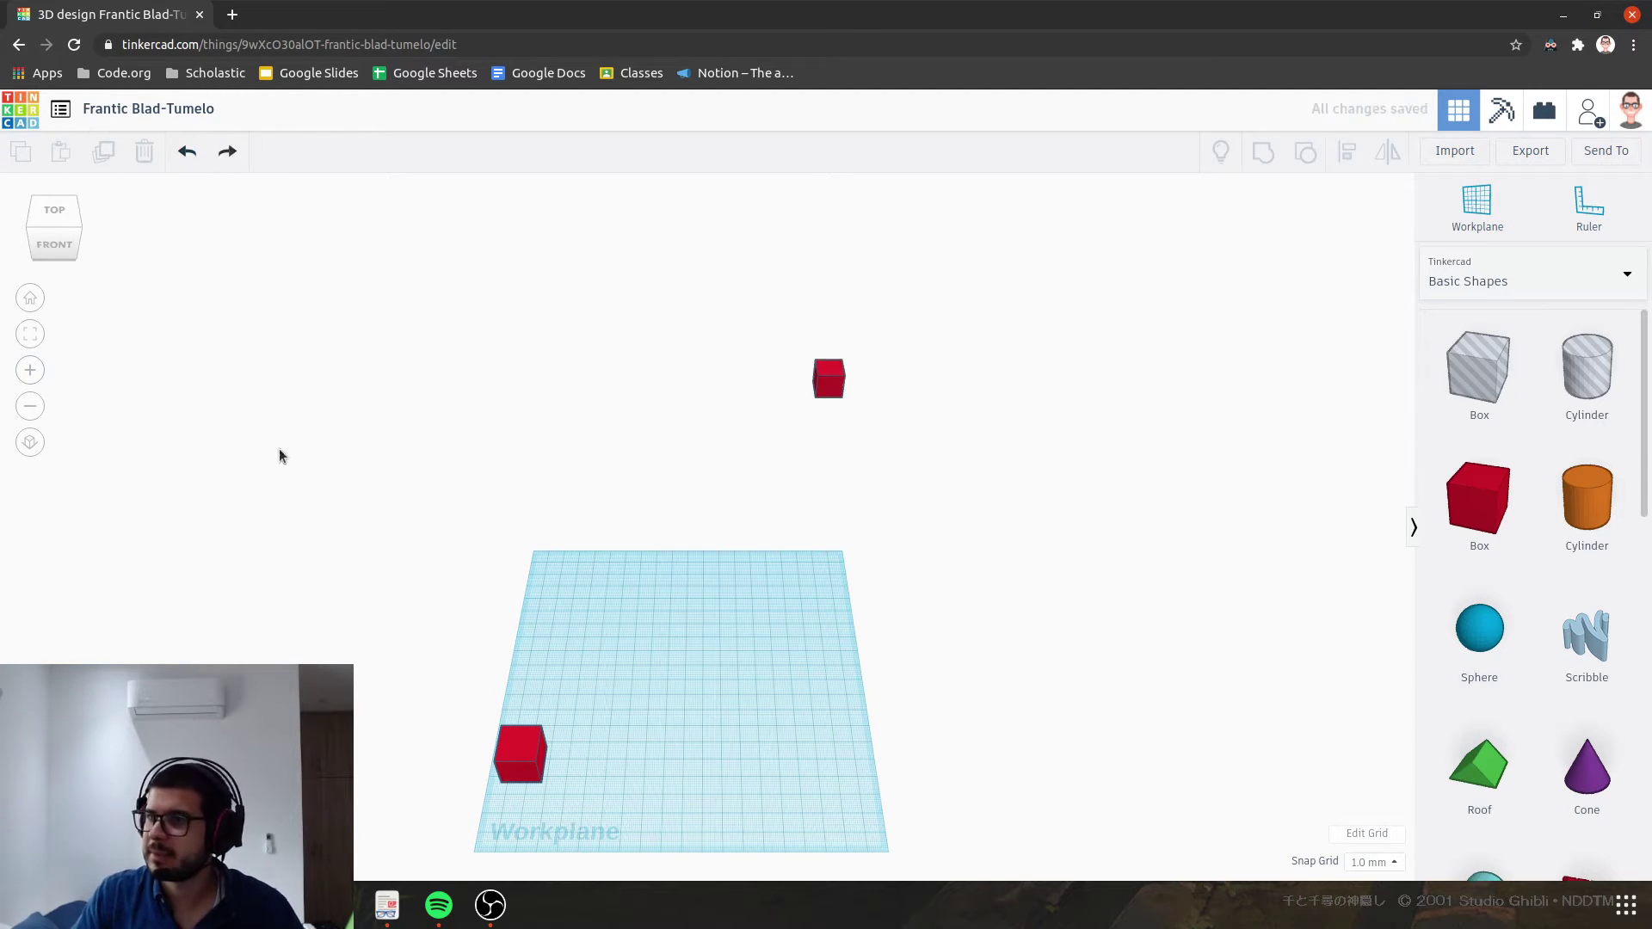
Step: Compare how the near and far boxes look in perspective and orthographic projection from a low front angle
left_click(29, 370)
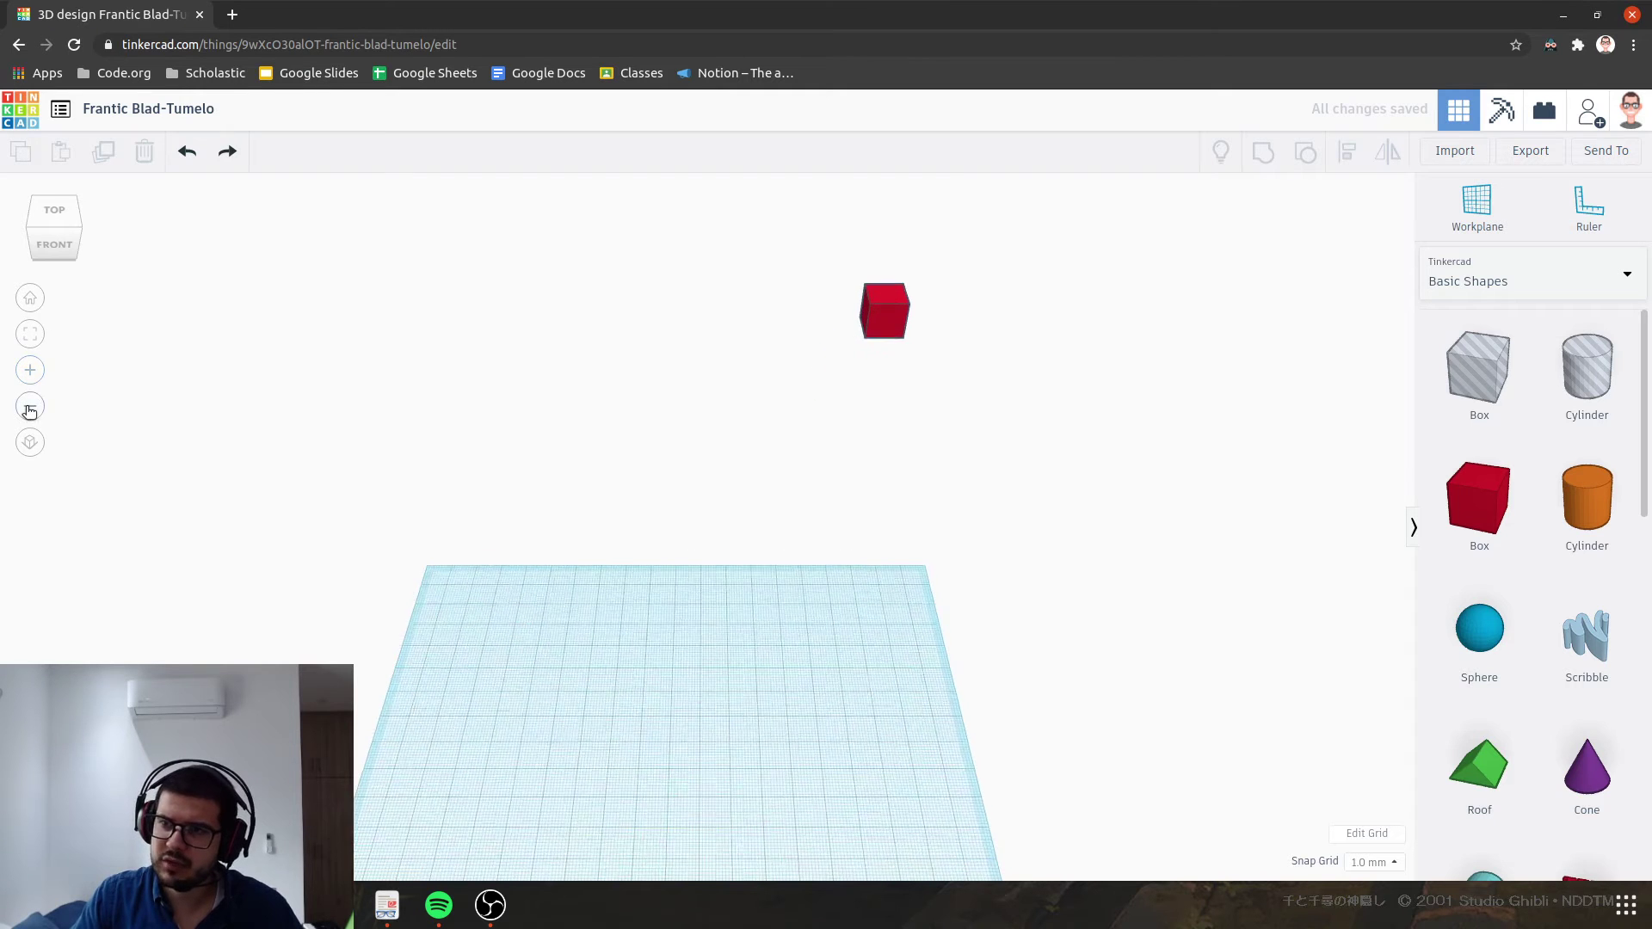
scroll(534, 548, "down", 1)
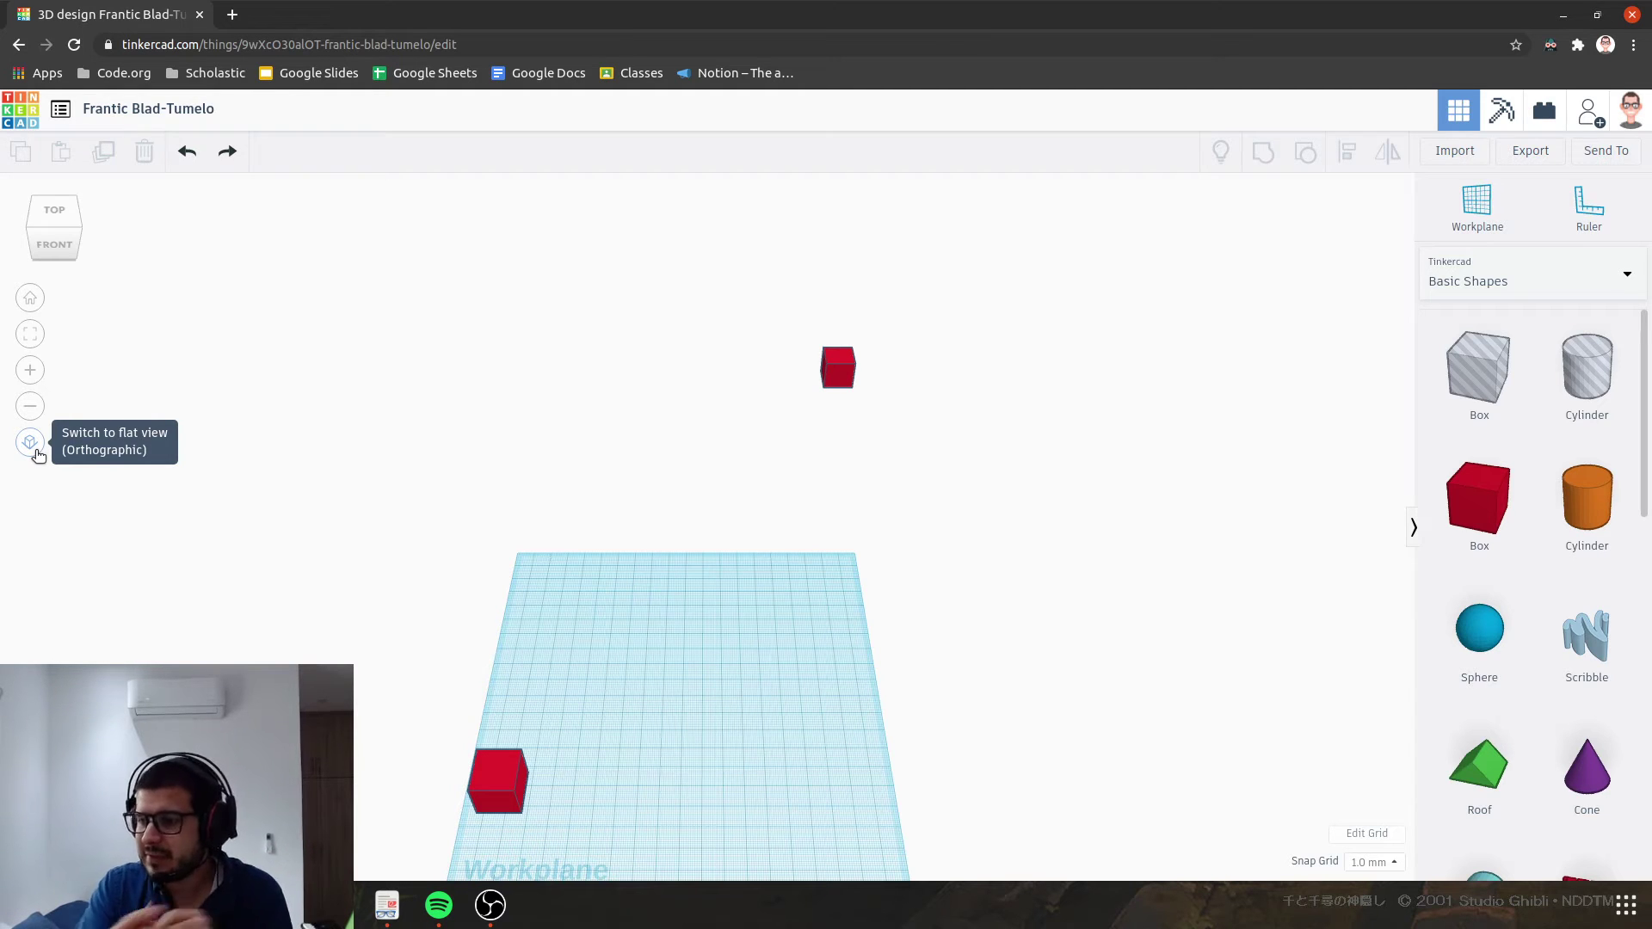
right_click_drag(638, 676, 725, 549)
scroll(725, 545, "up", 3)
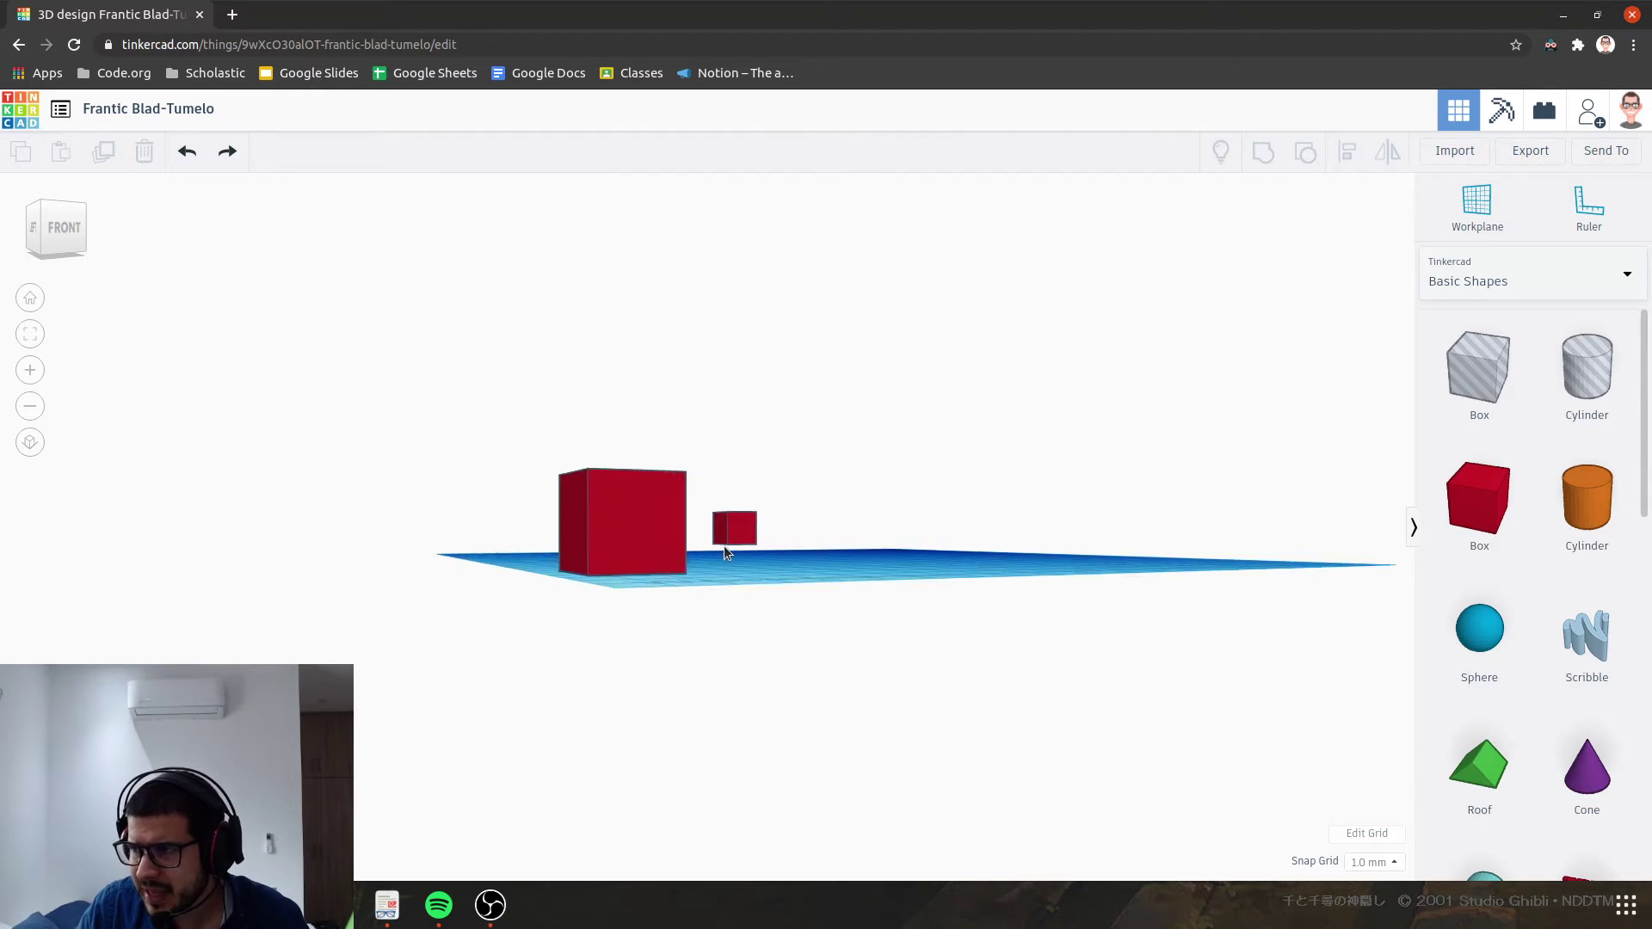
scroll(723, 545, "down", 2)
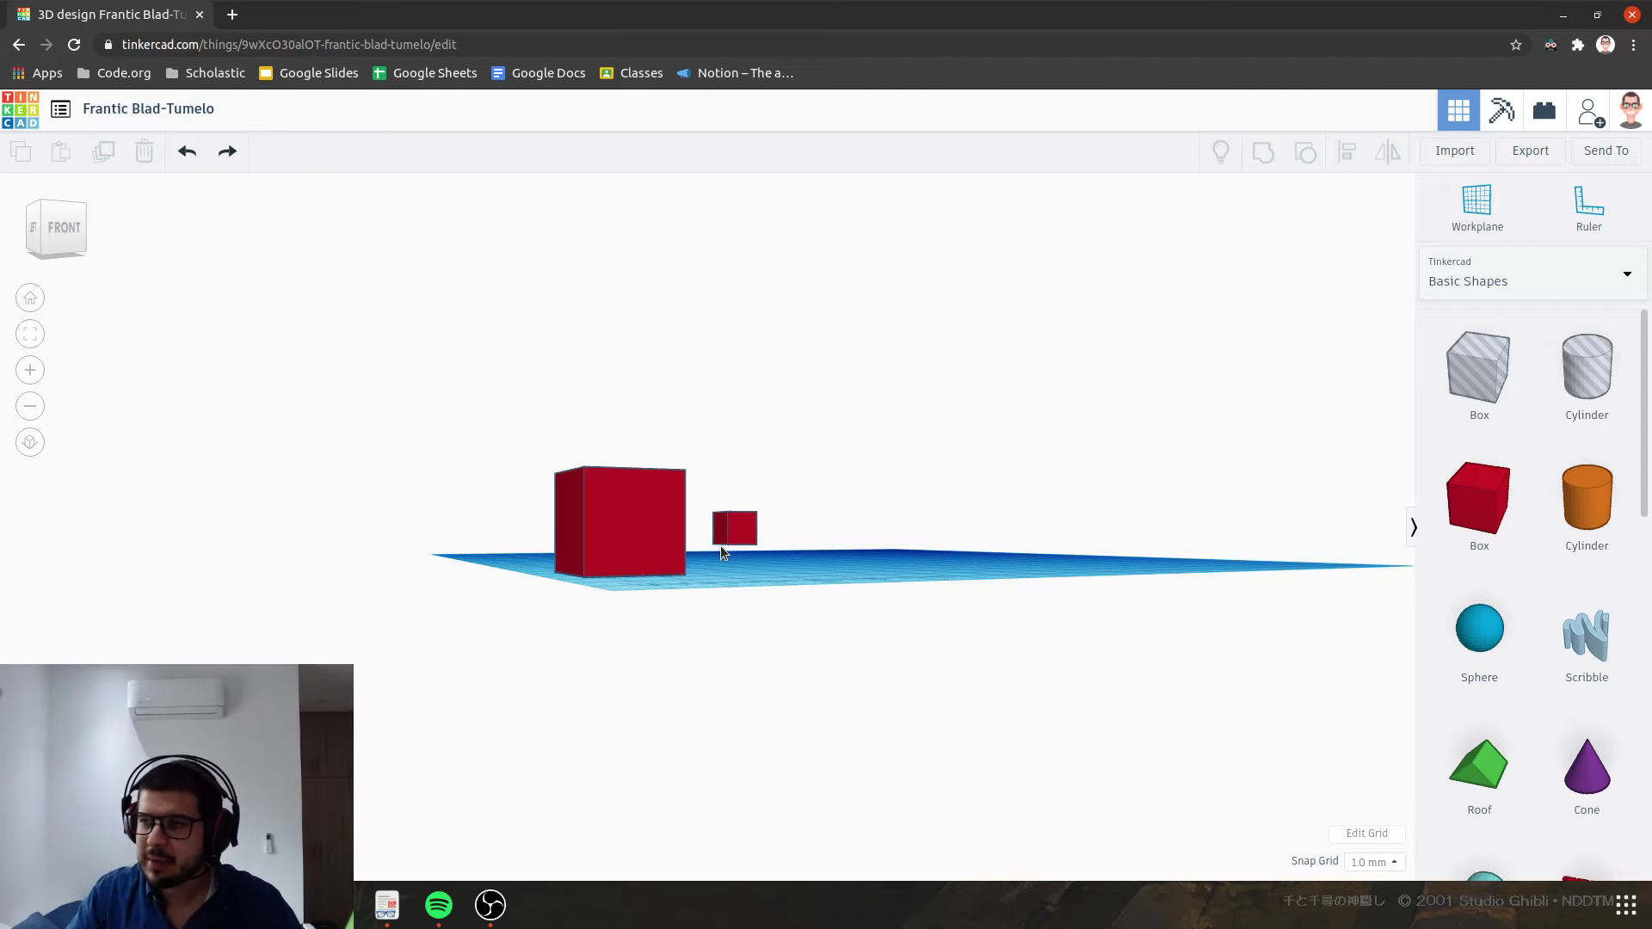
left_click(29, 444)
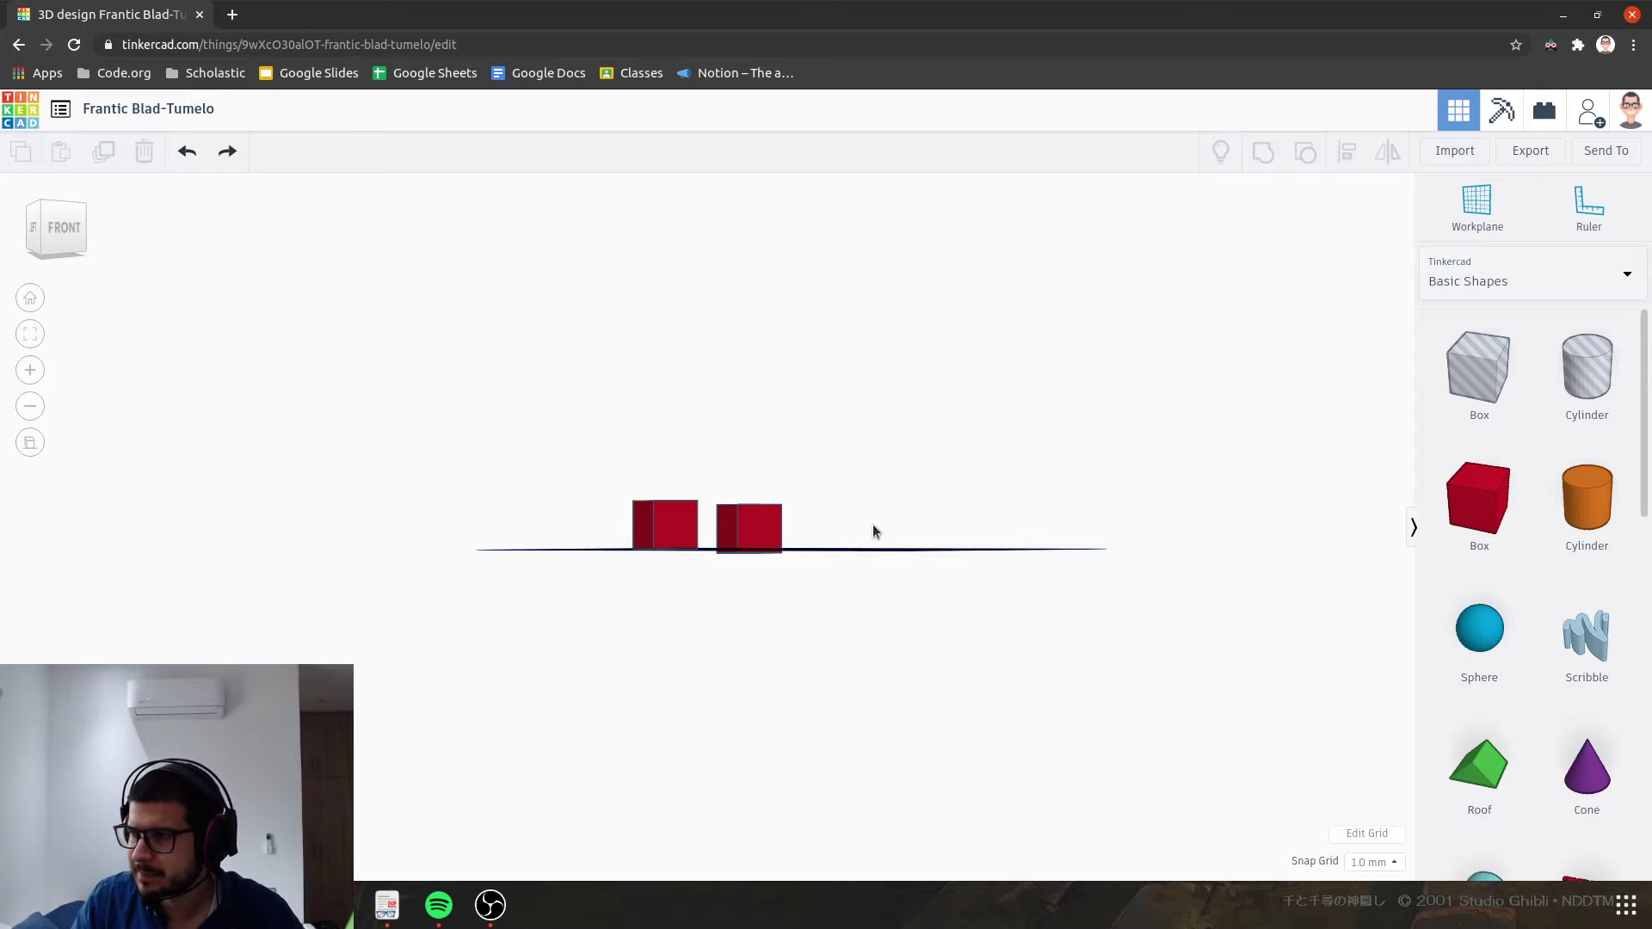
scroll(693, 526, "up", 5)
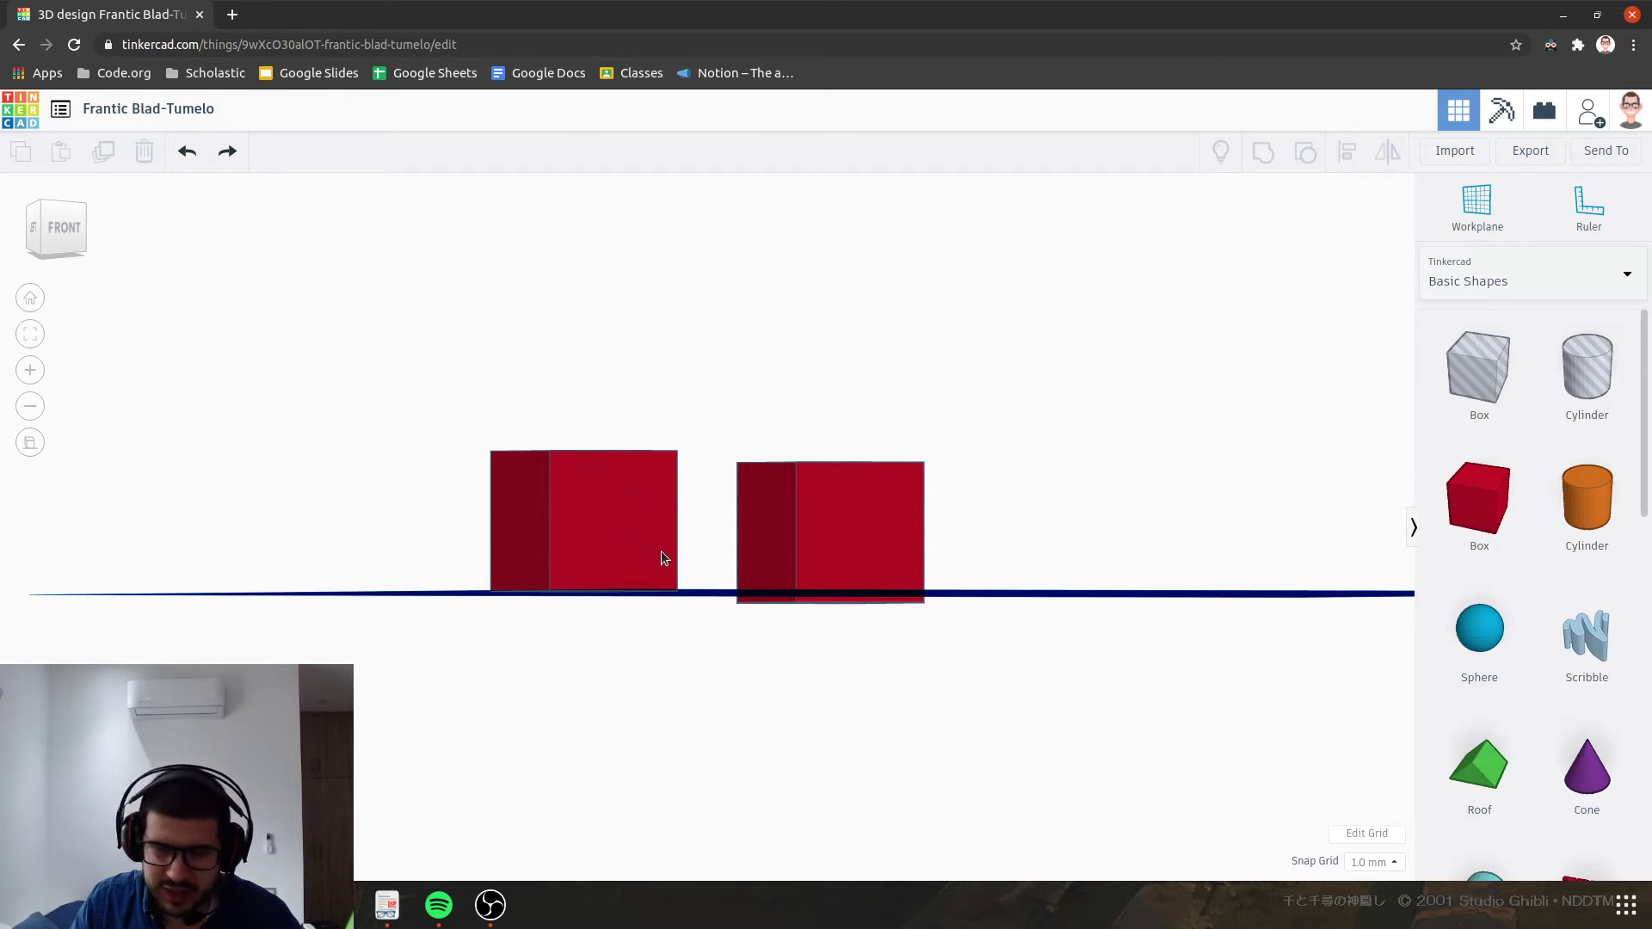
left_click(39, 447)
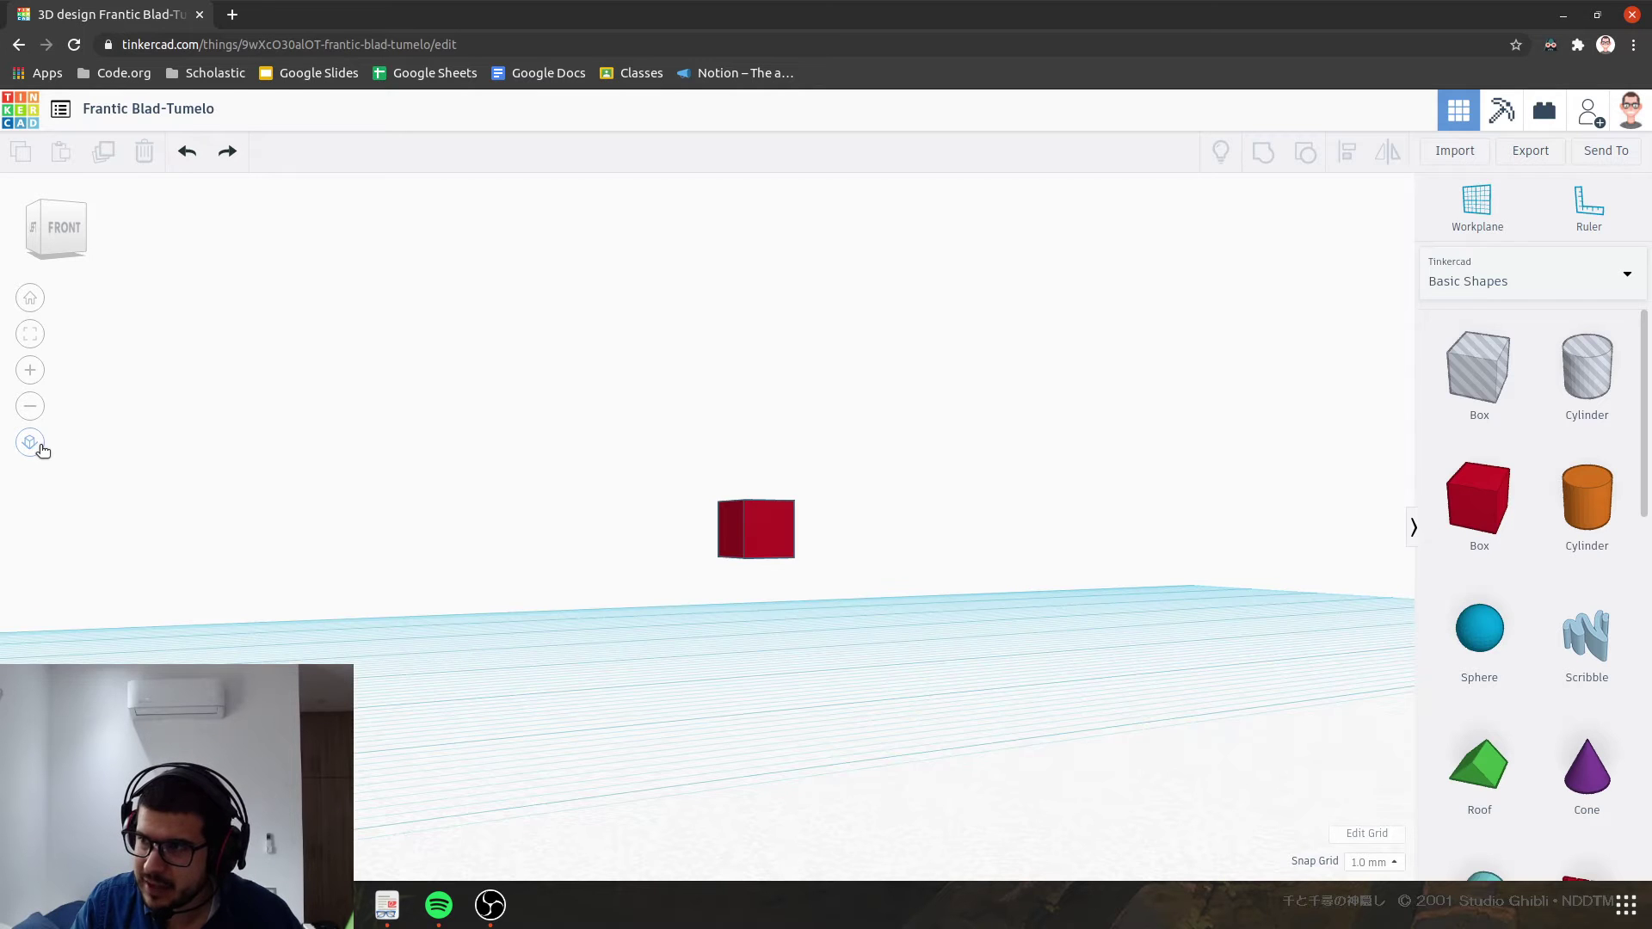
left_click(36, 448)
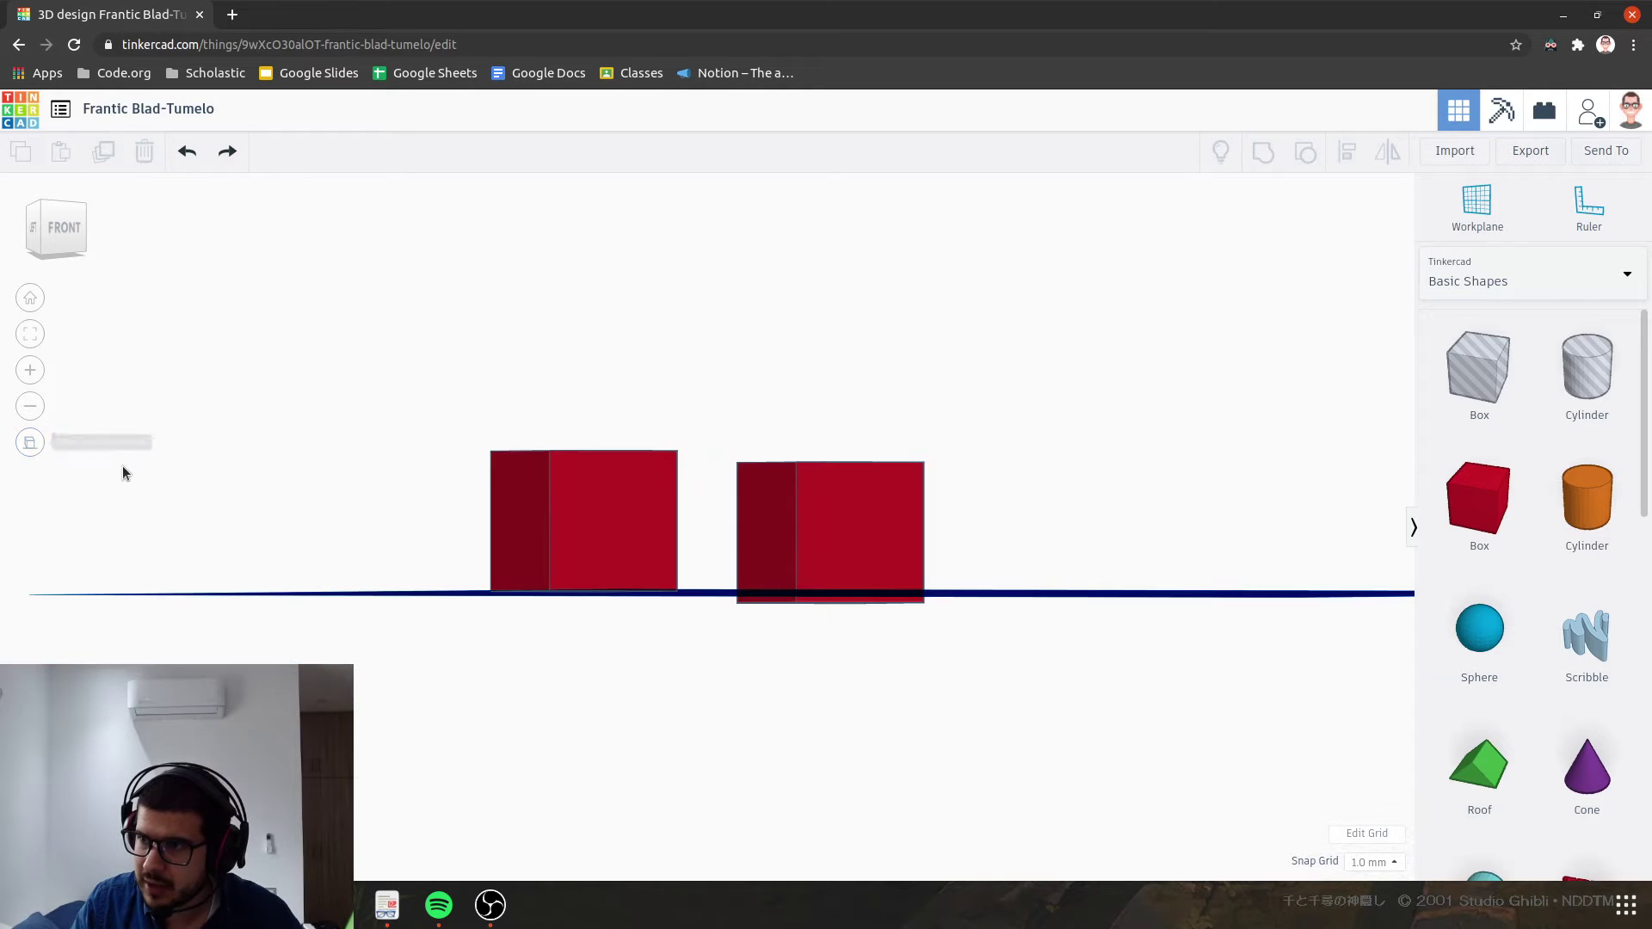
left_click(30, 446)
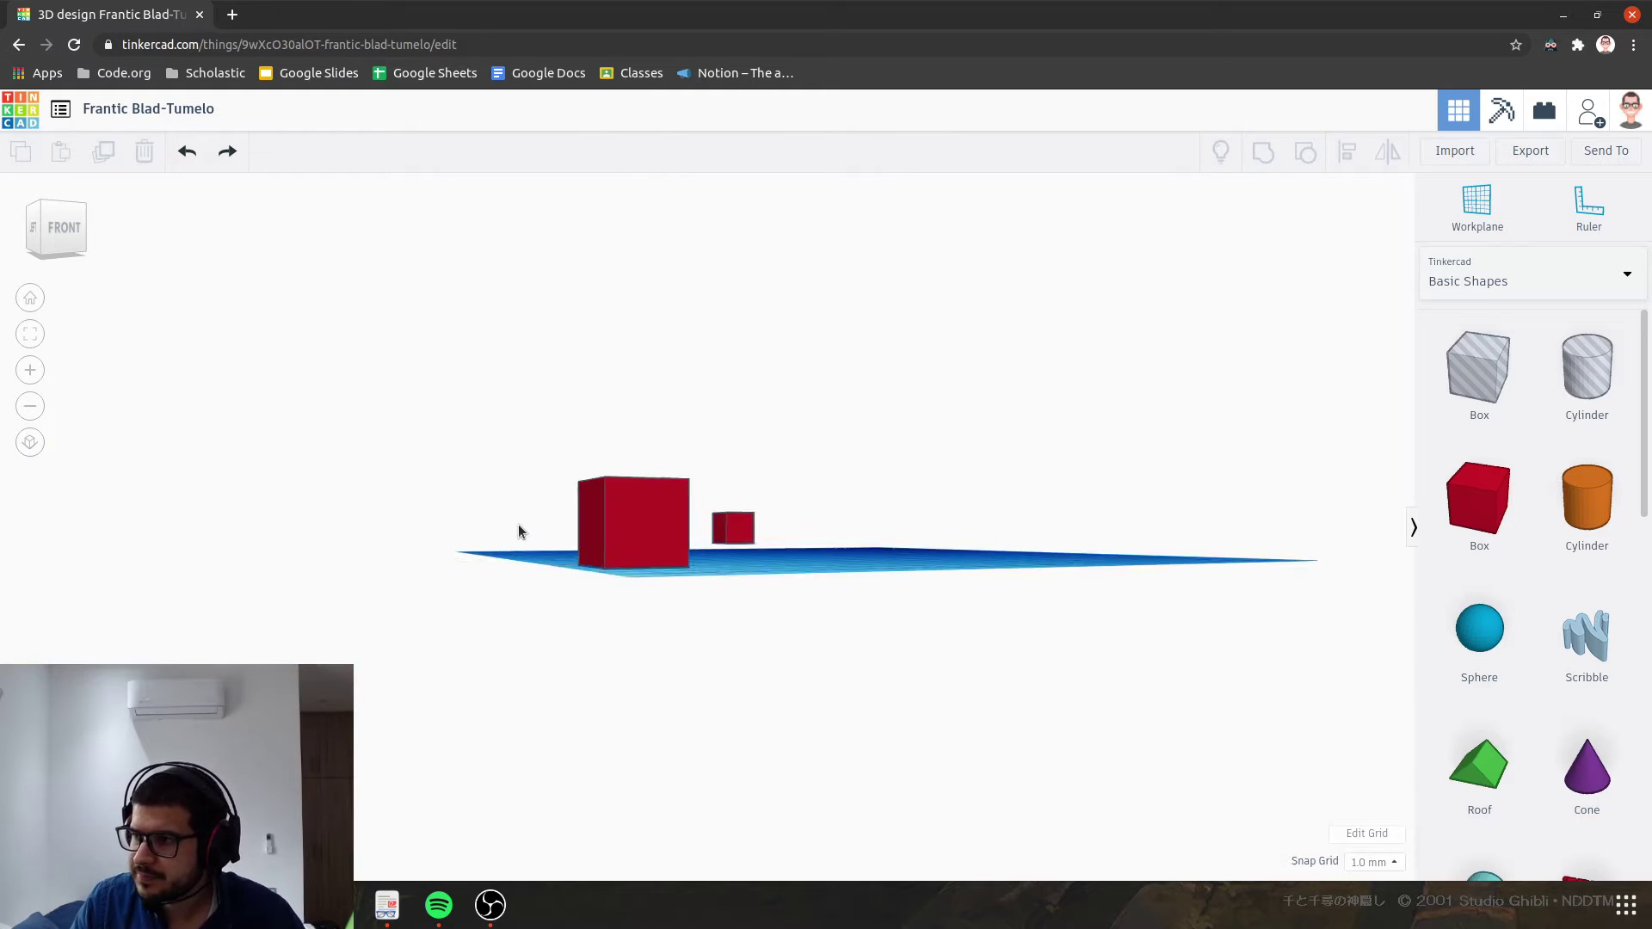
left_click(31, 443)
left_click(30, 442)
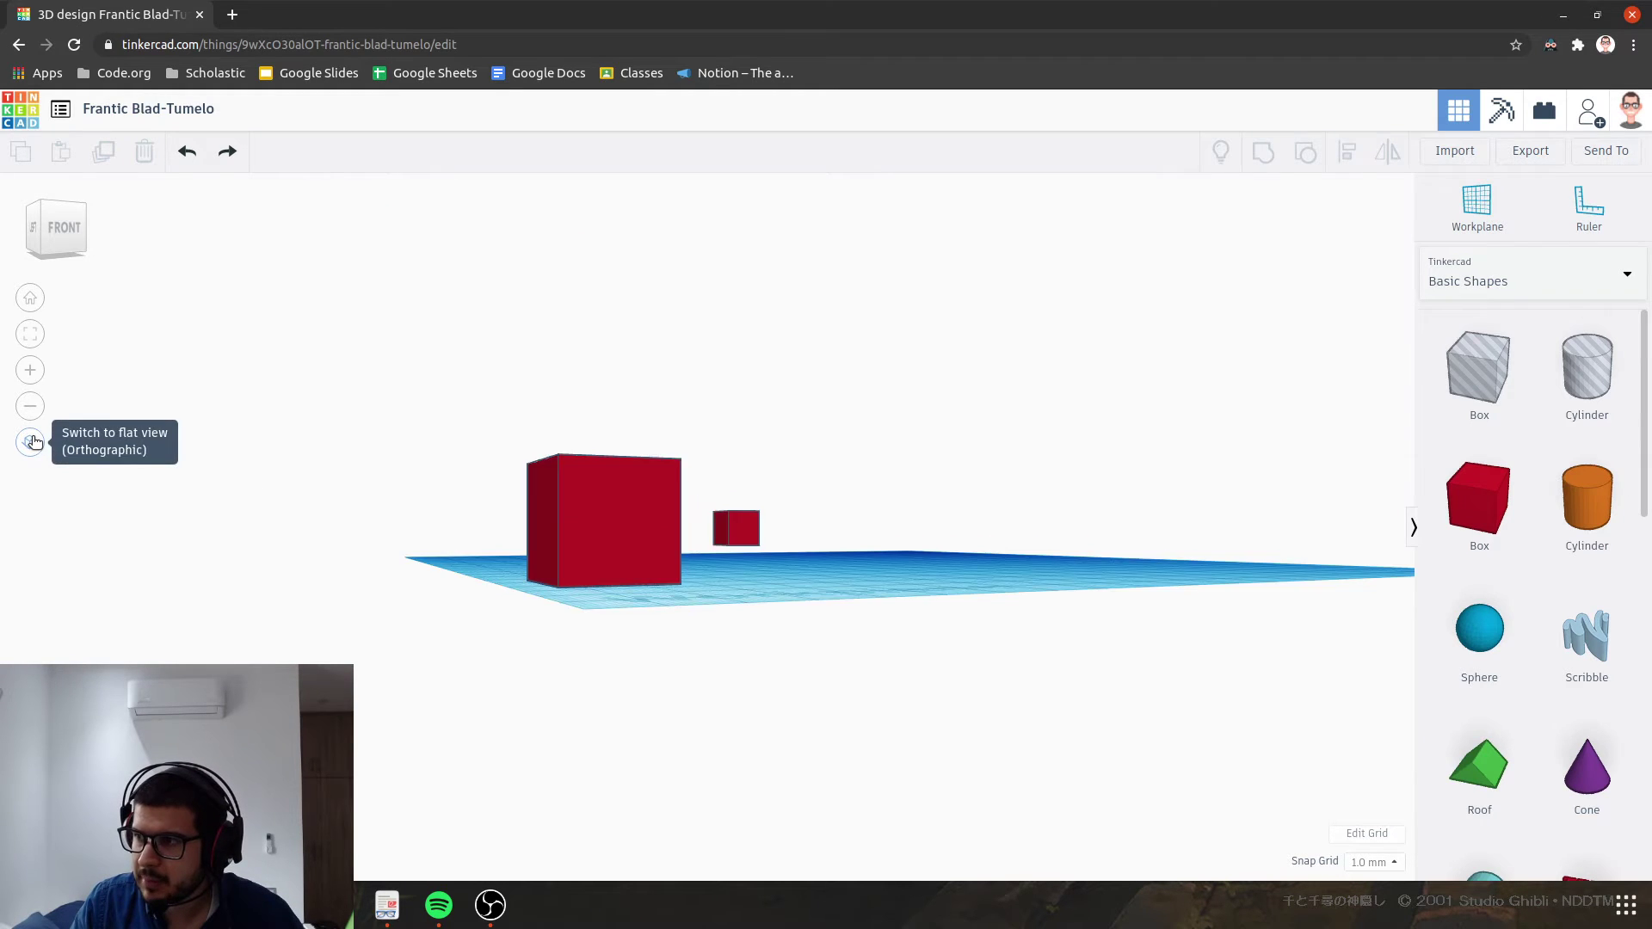
left_click(31, 442)
left_click(31, 442)
left_click(31, 442)
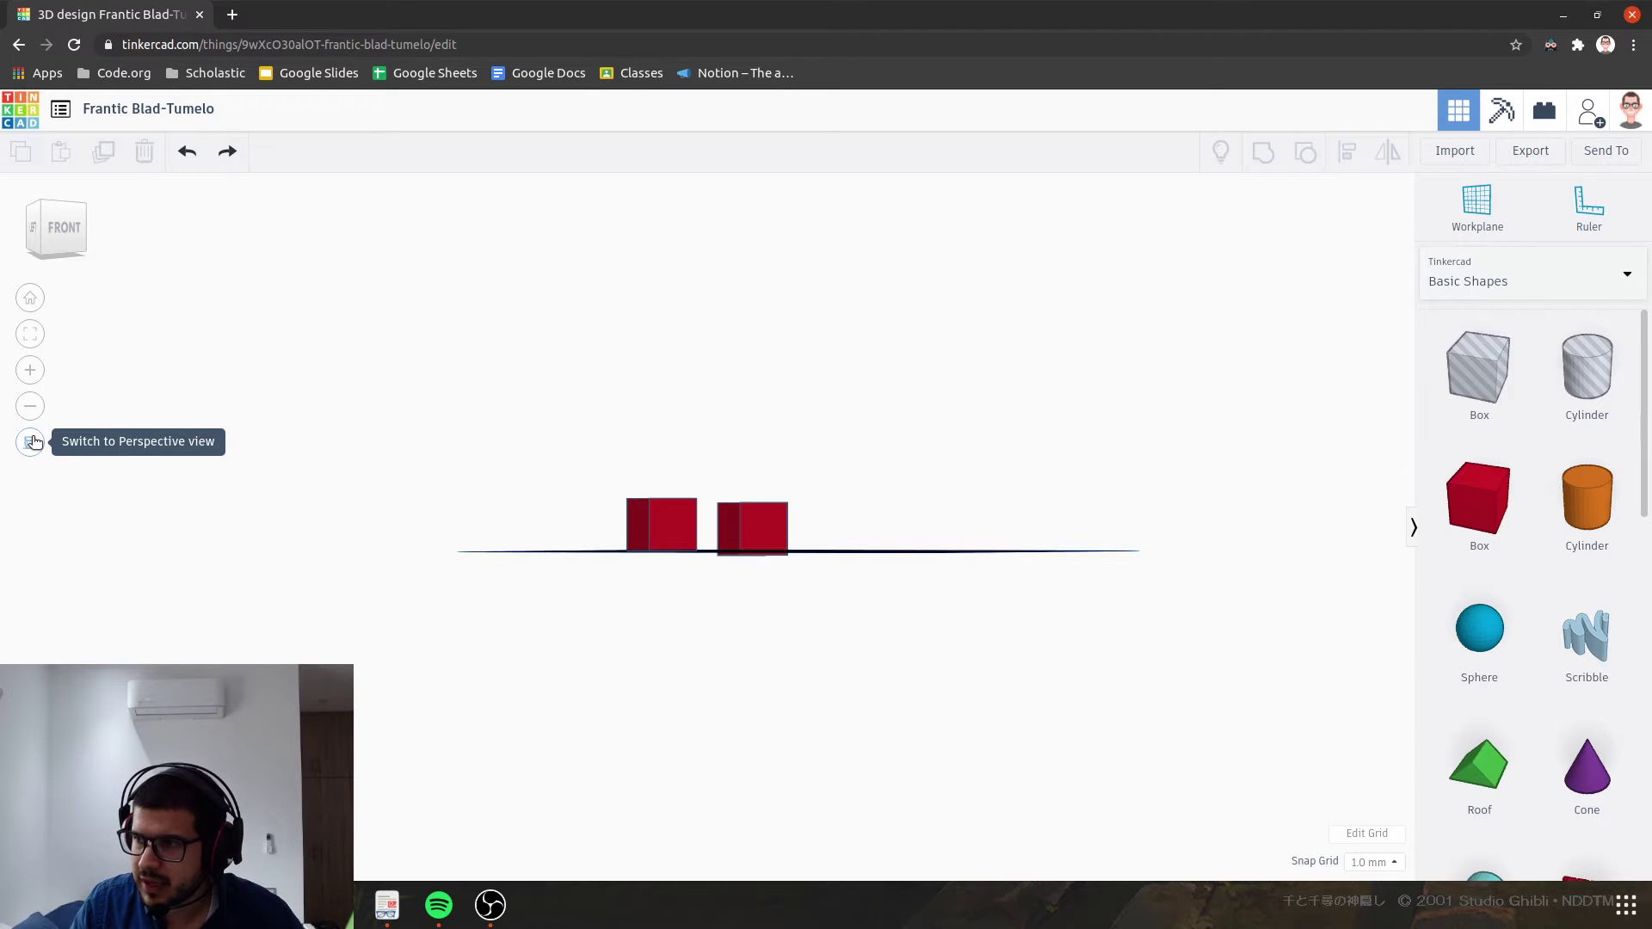
left_click(31, 442)
left_click(31, 442)
left_click(31, 443)
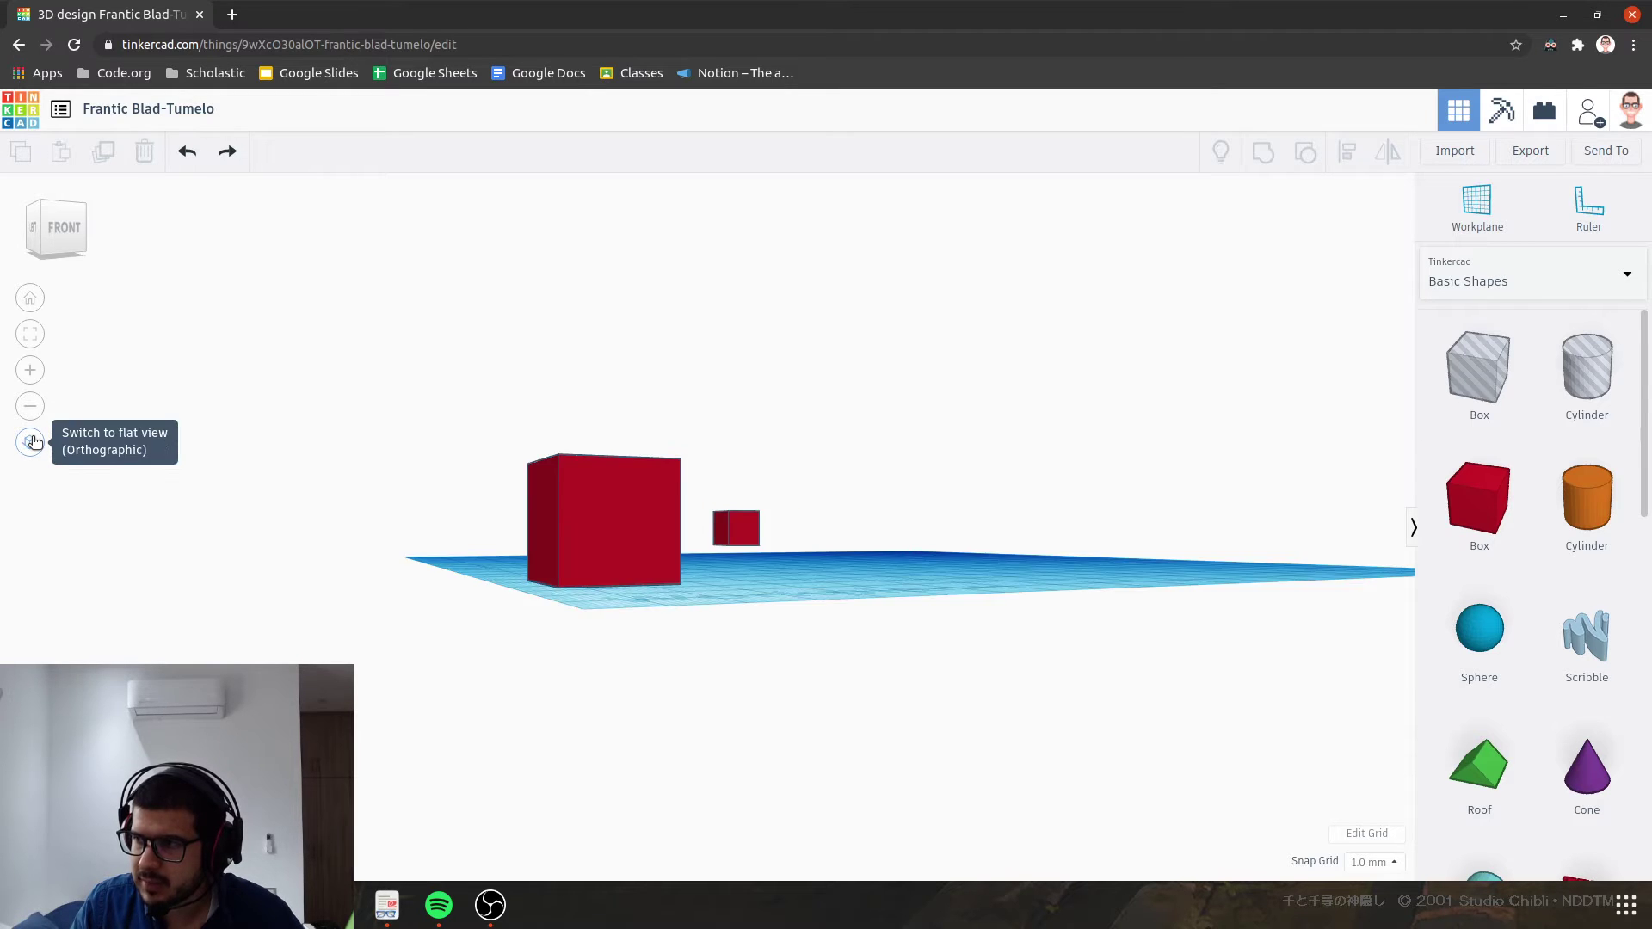
left_click(31, 442)
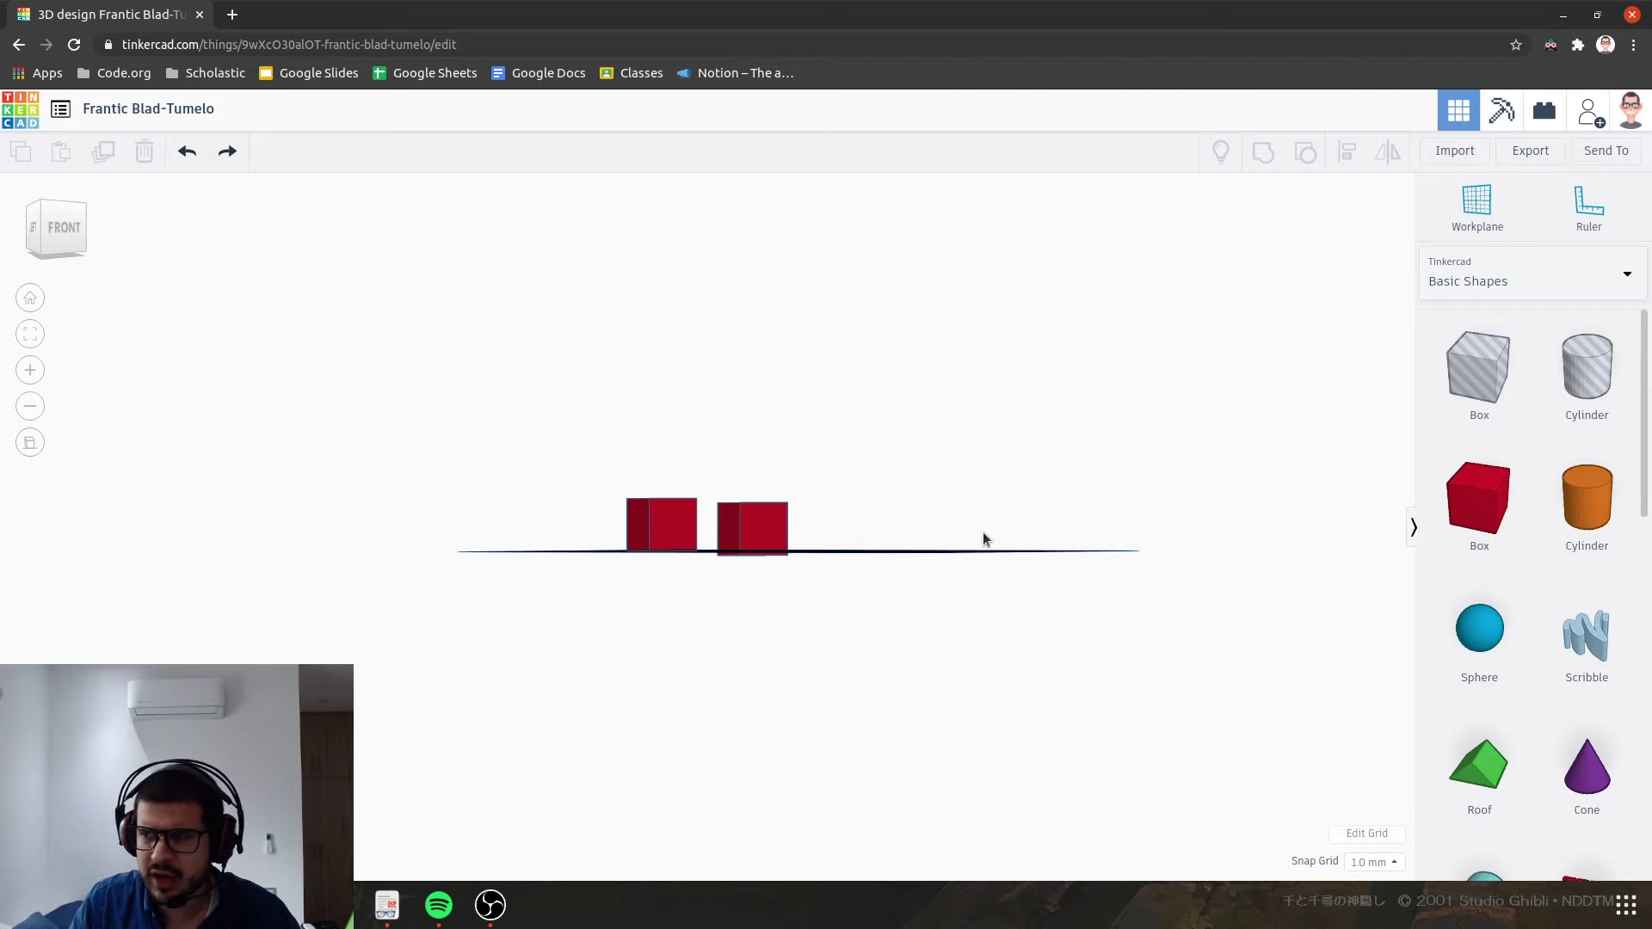
Step: Delete the far duplicate box and switch the display back to perspective projection
left_click(749, 529)
key("Delete")
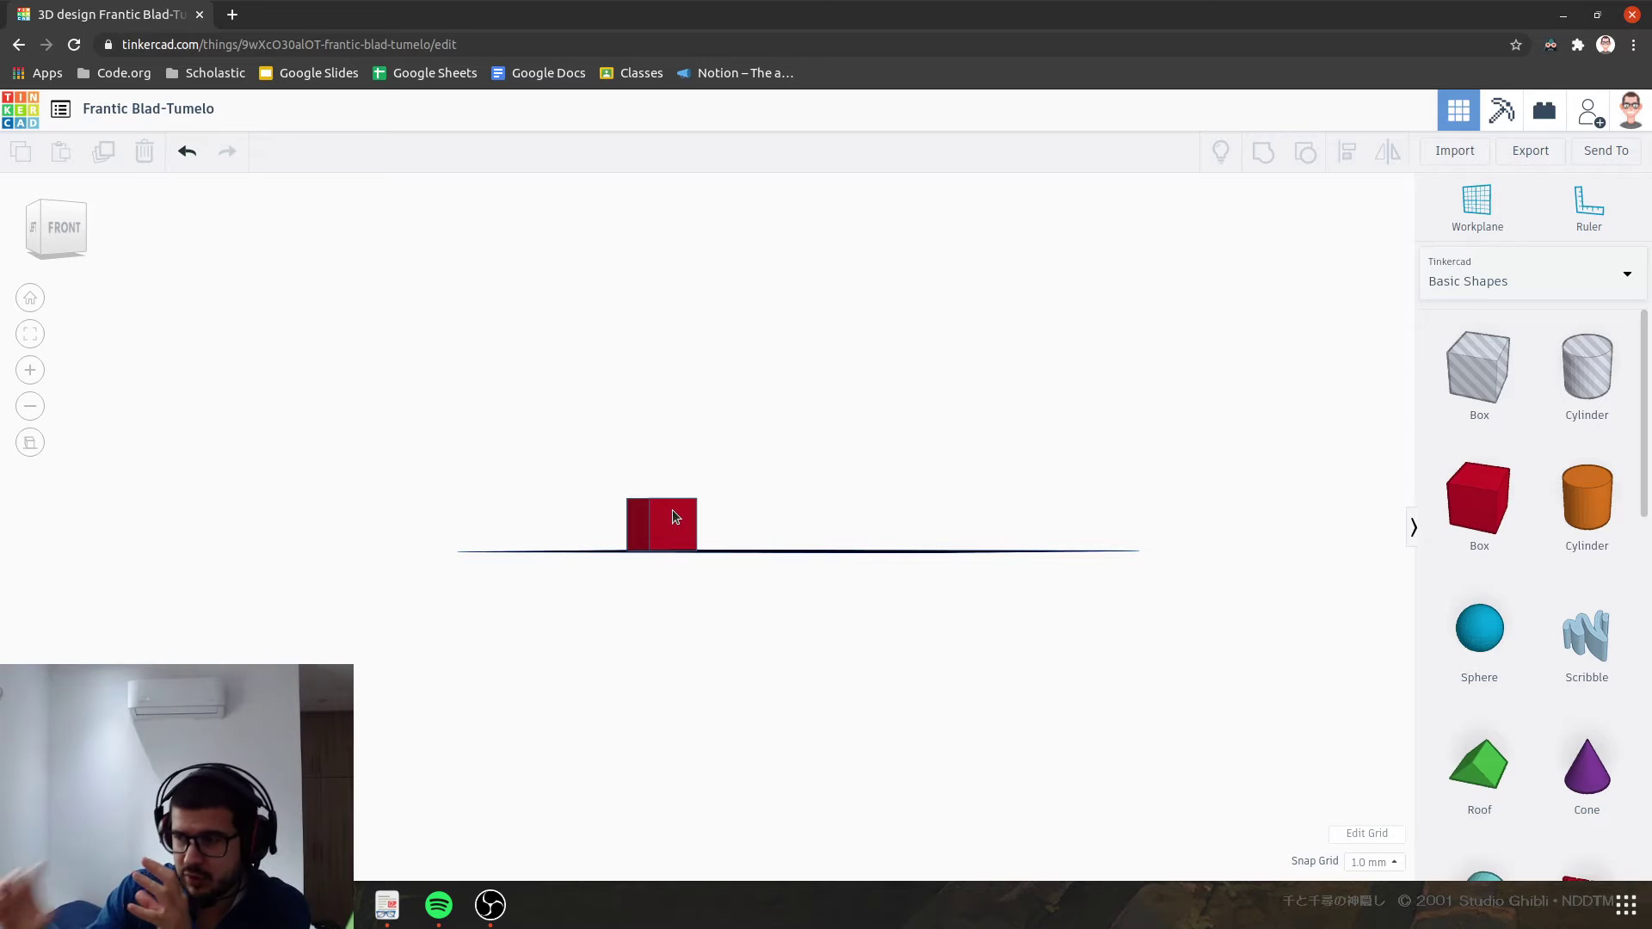
scroll(721, 535, "up", 5)
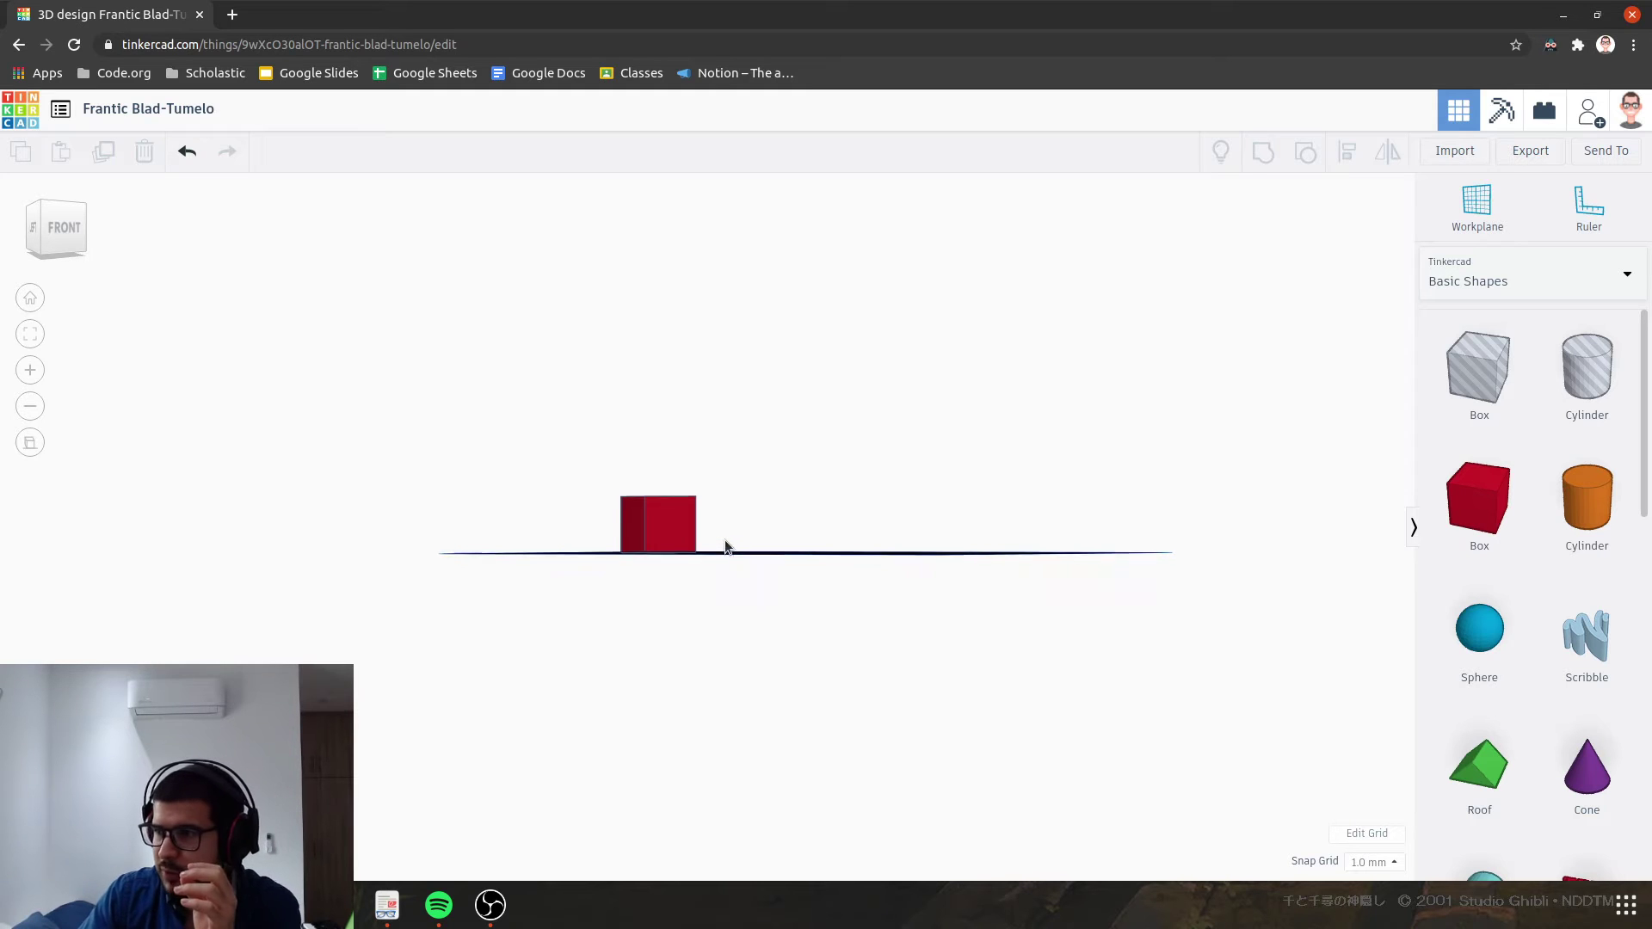
left_click(30, 443)
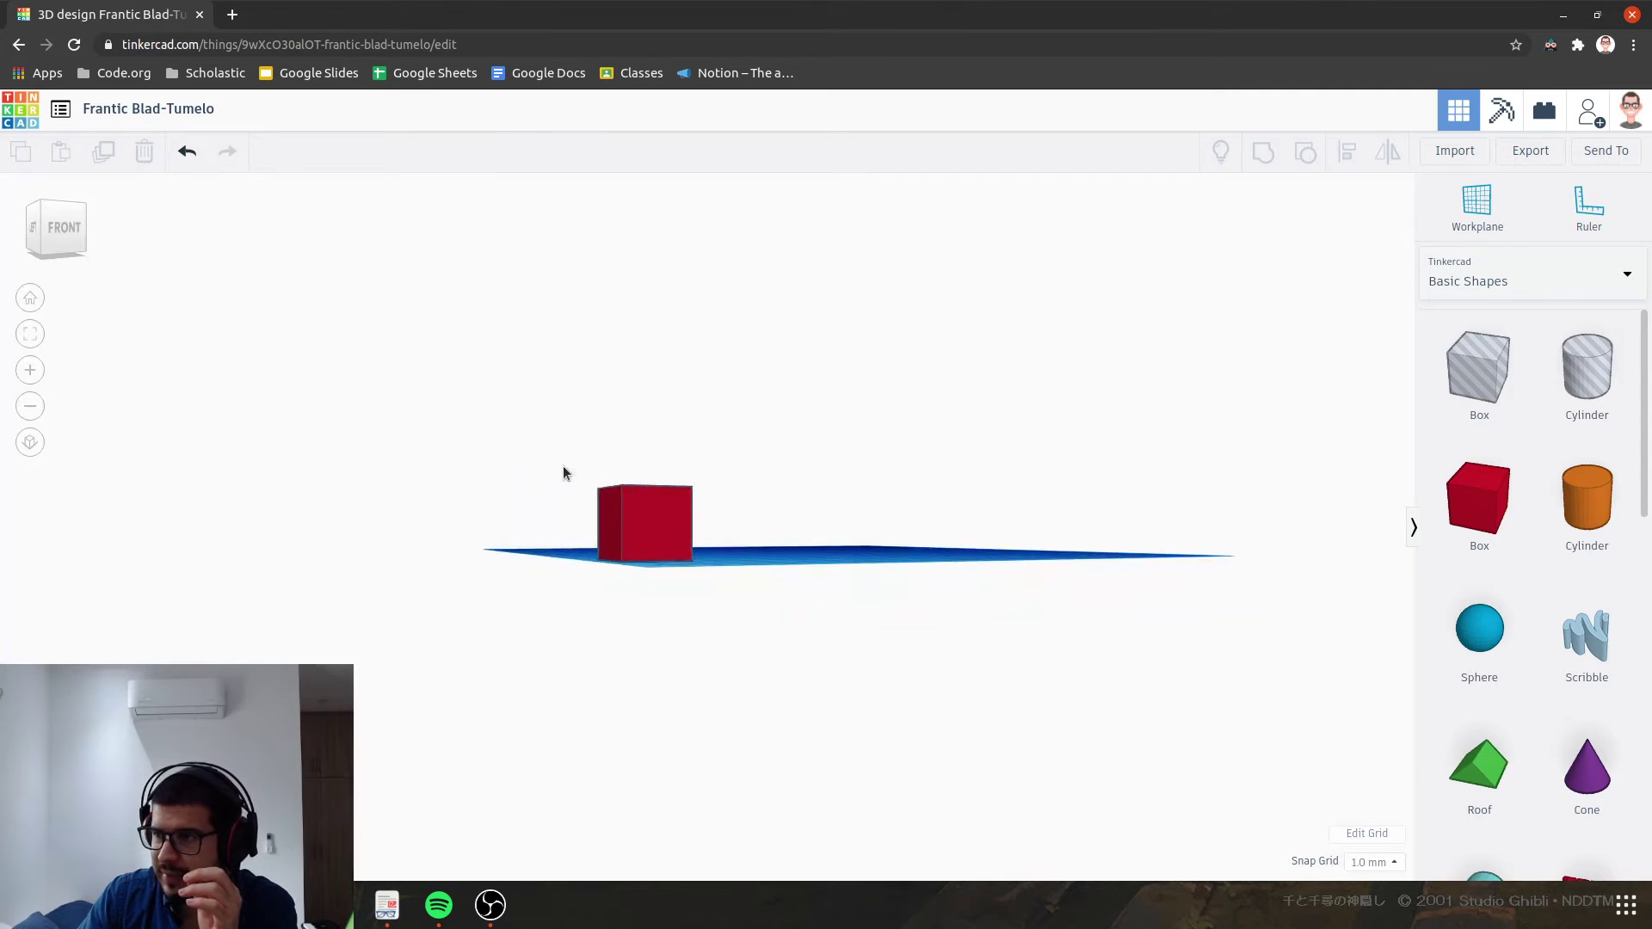
Step: Move the red box from the front edge of the workplane toward its middle and deselect it
scroll(643, 516, "up", 2)
scroll(675, 512, "up", 2)
right_click_drag(678, 513, 676, 524)
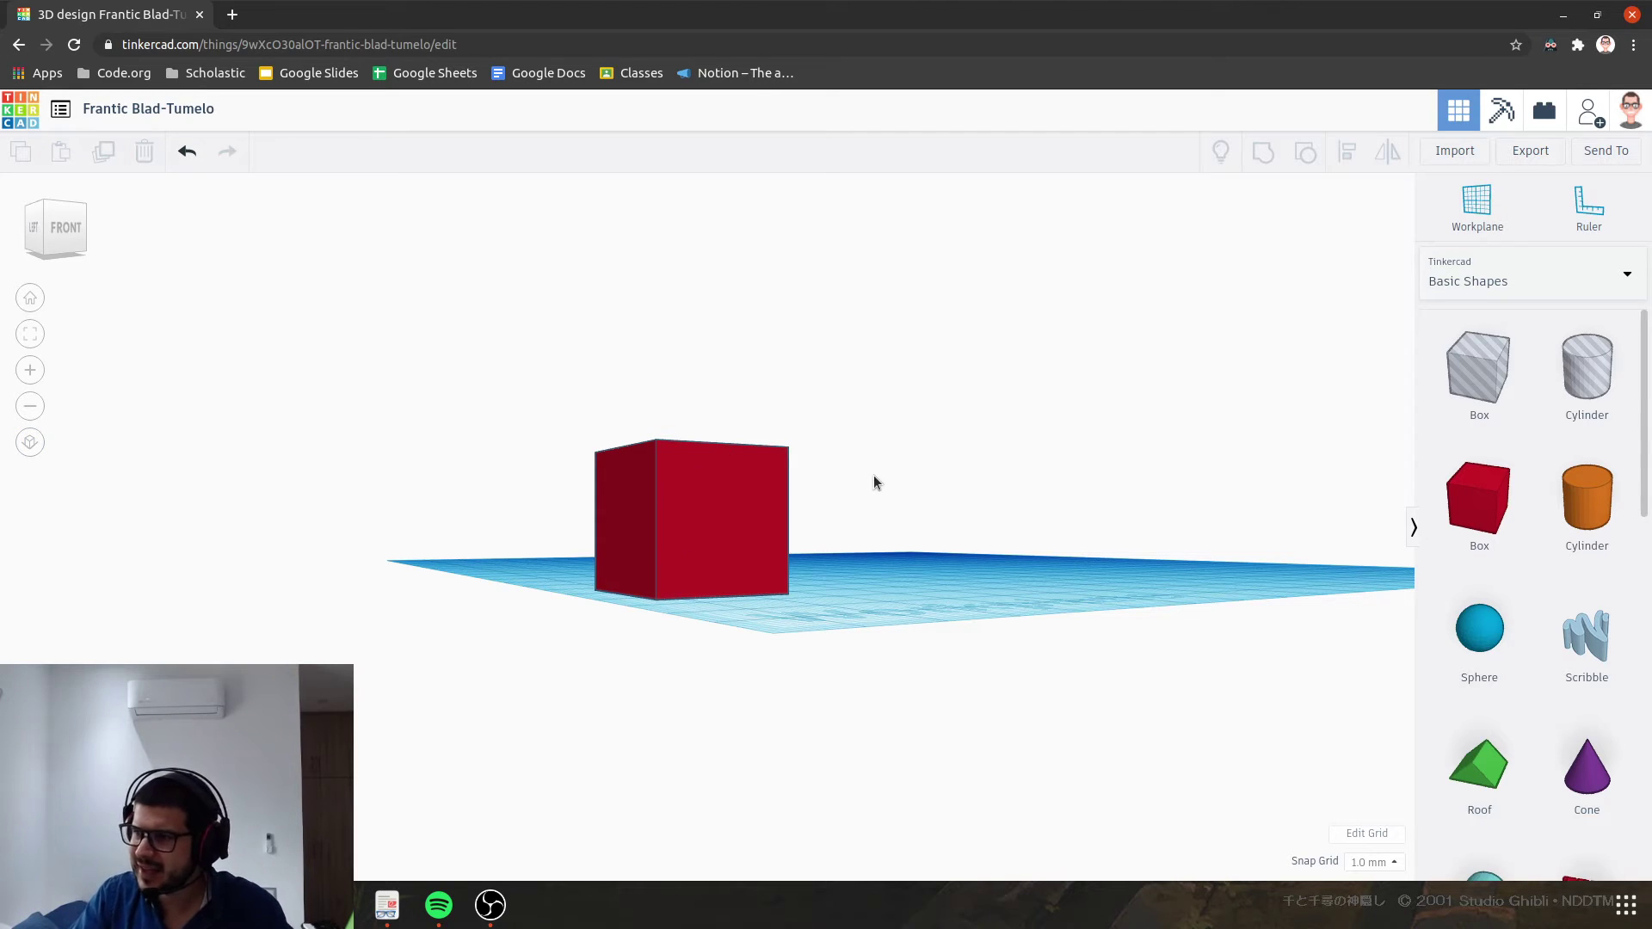
right_click_drag(874, 480, 885, 542)
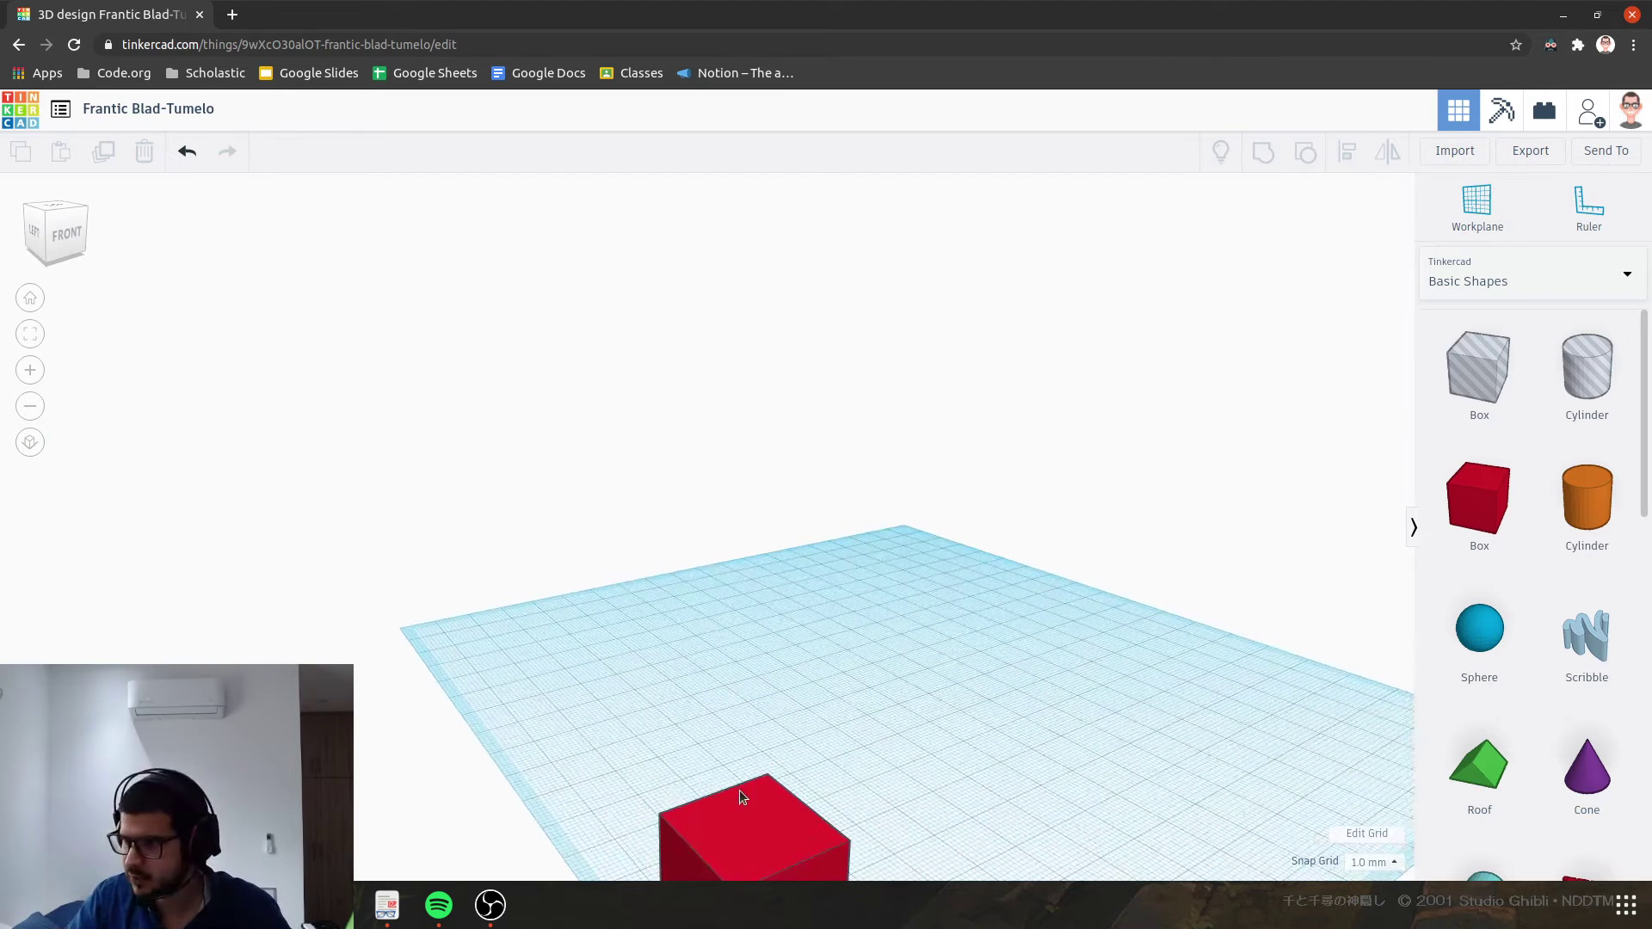
left_click_drag(766, 790, 863, 617)
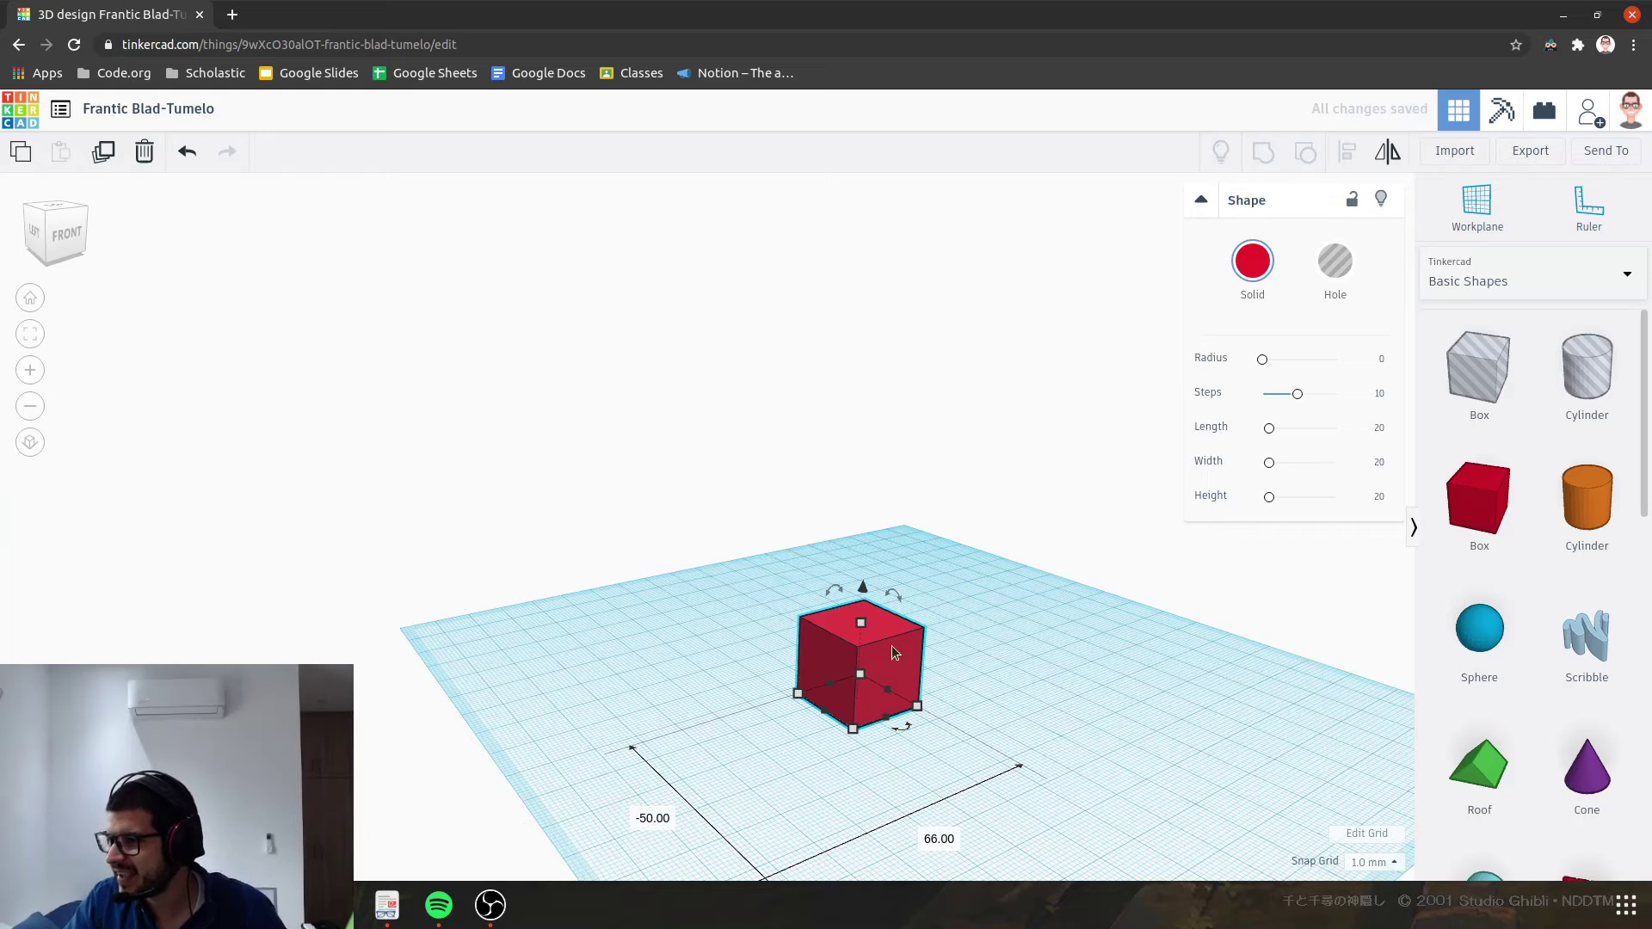
left_click(1044, 593)
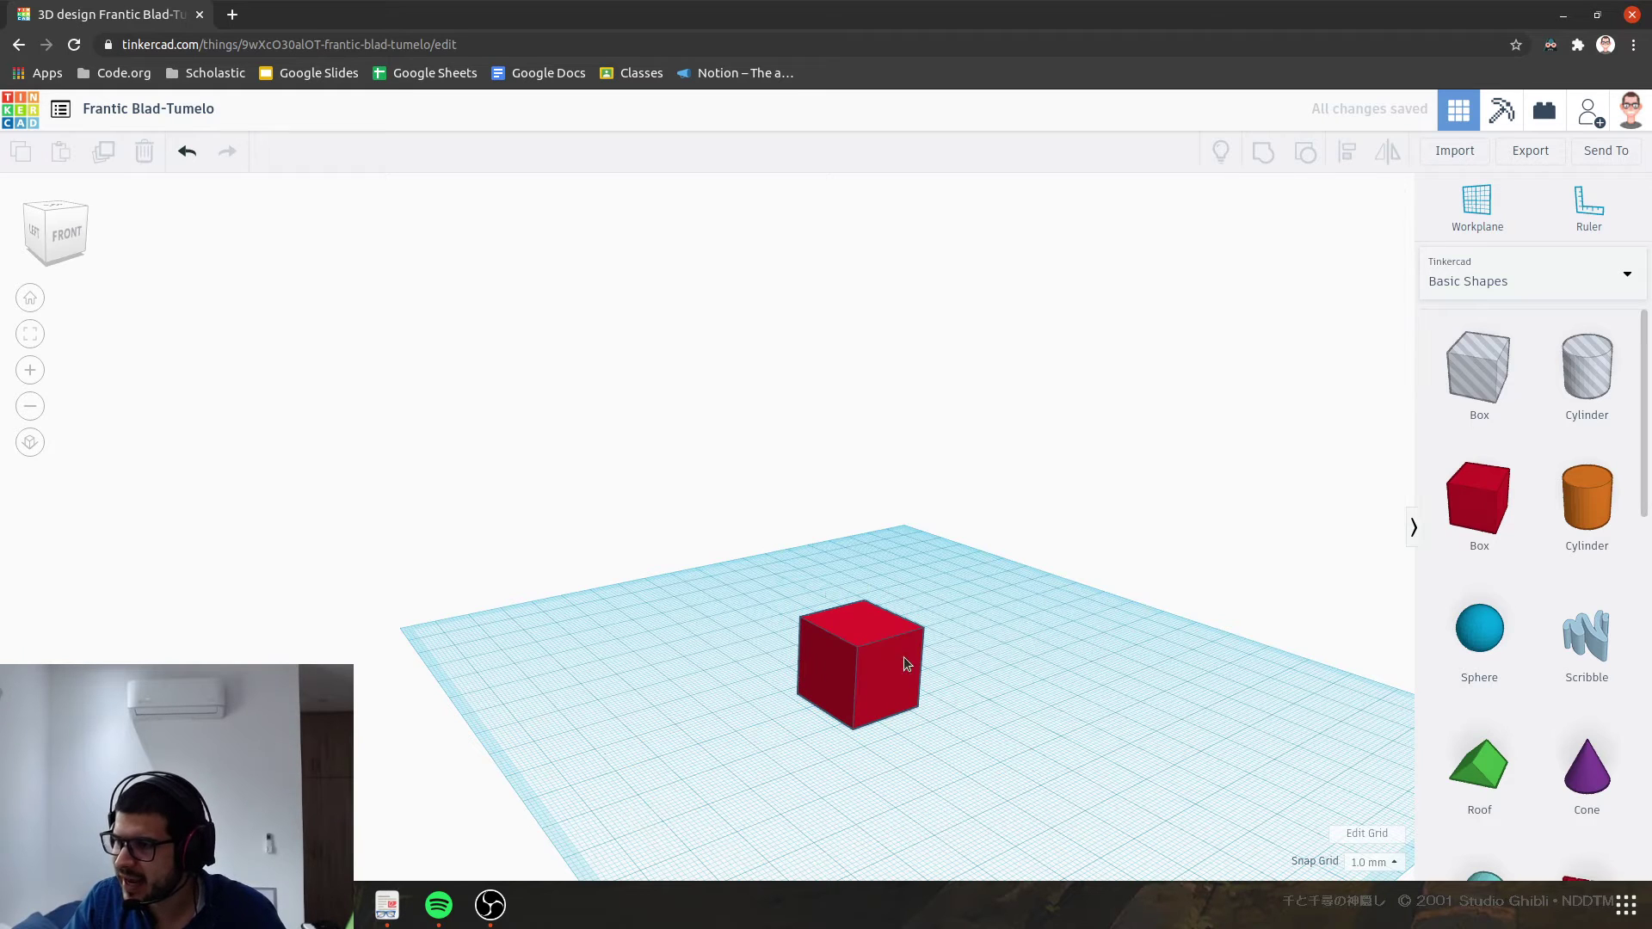
Step: Scale the red box up proportionally until its base is about 61 by 61 mm
scroll(1554, 674, "down", 4)
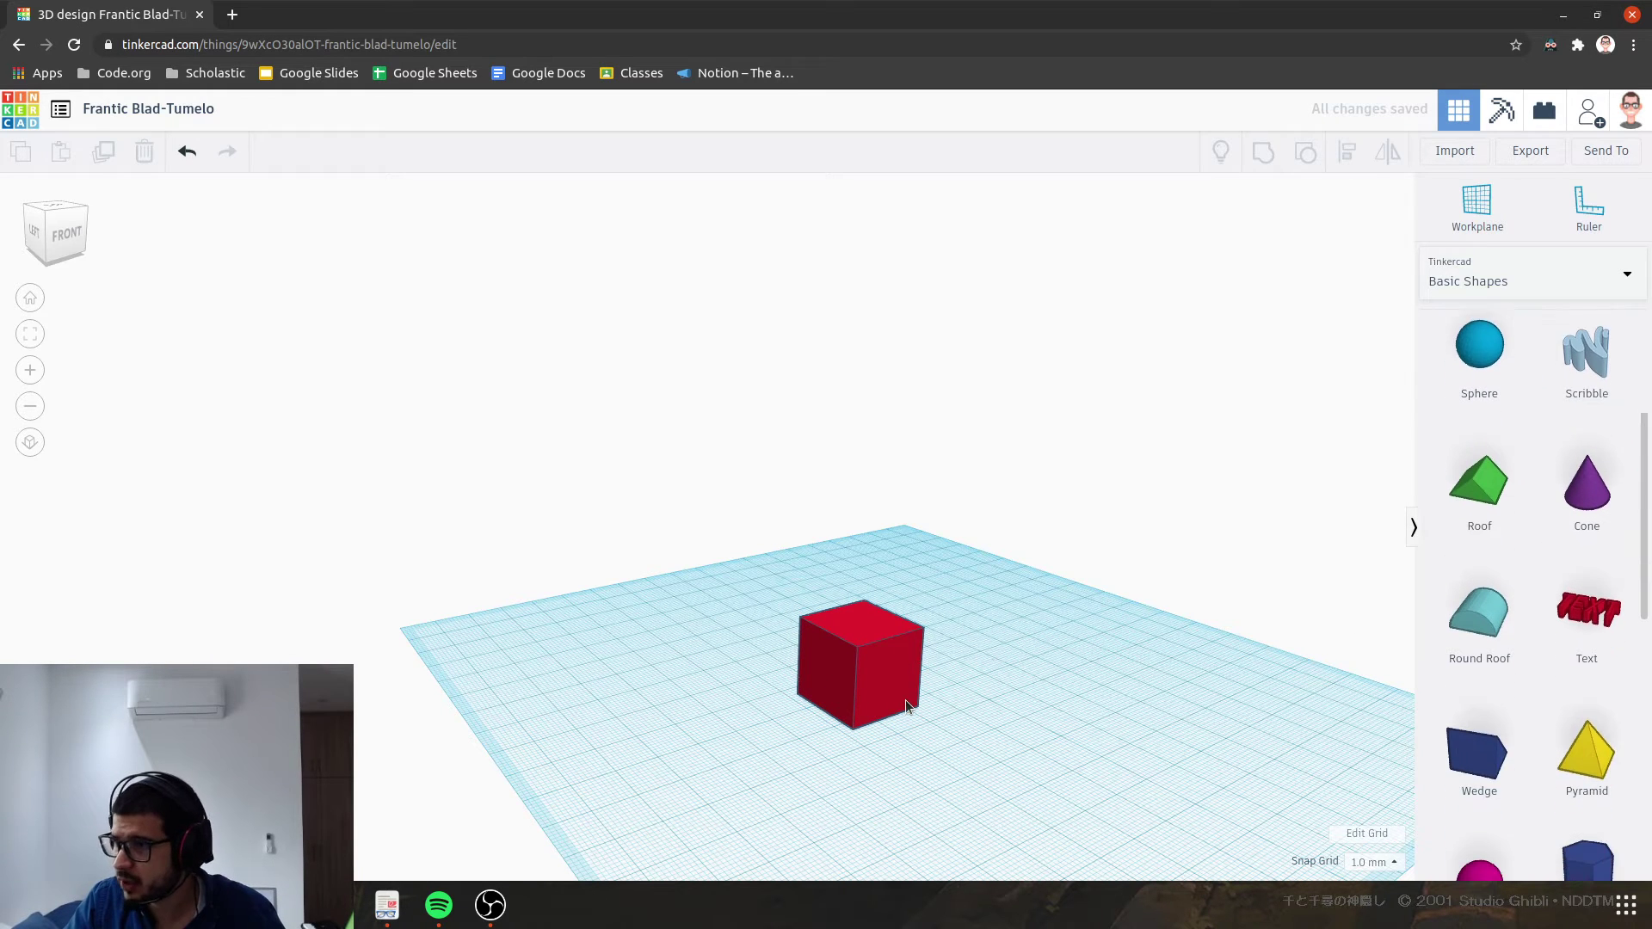
left_click(924, 720)
left_click_drag(923, 716, 1125, 745)
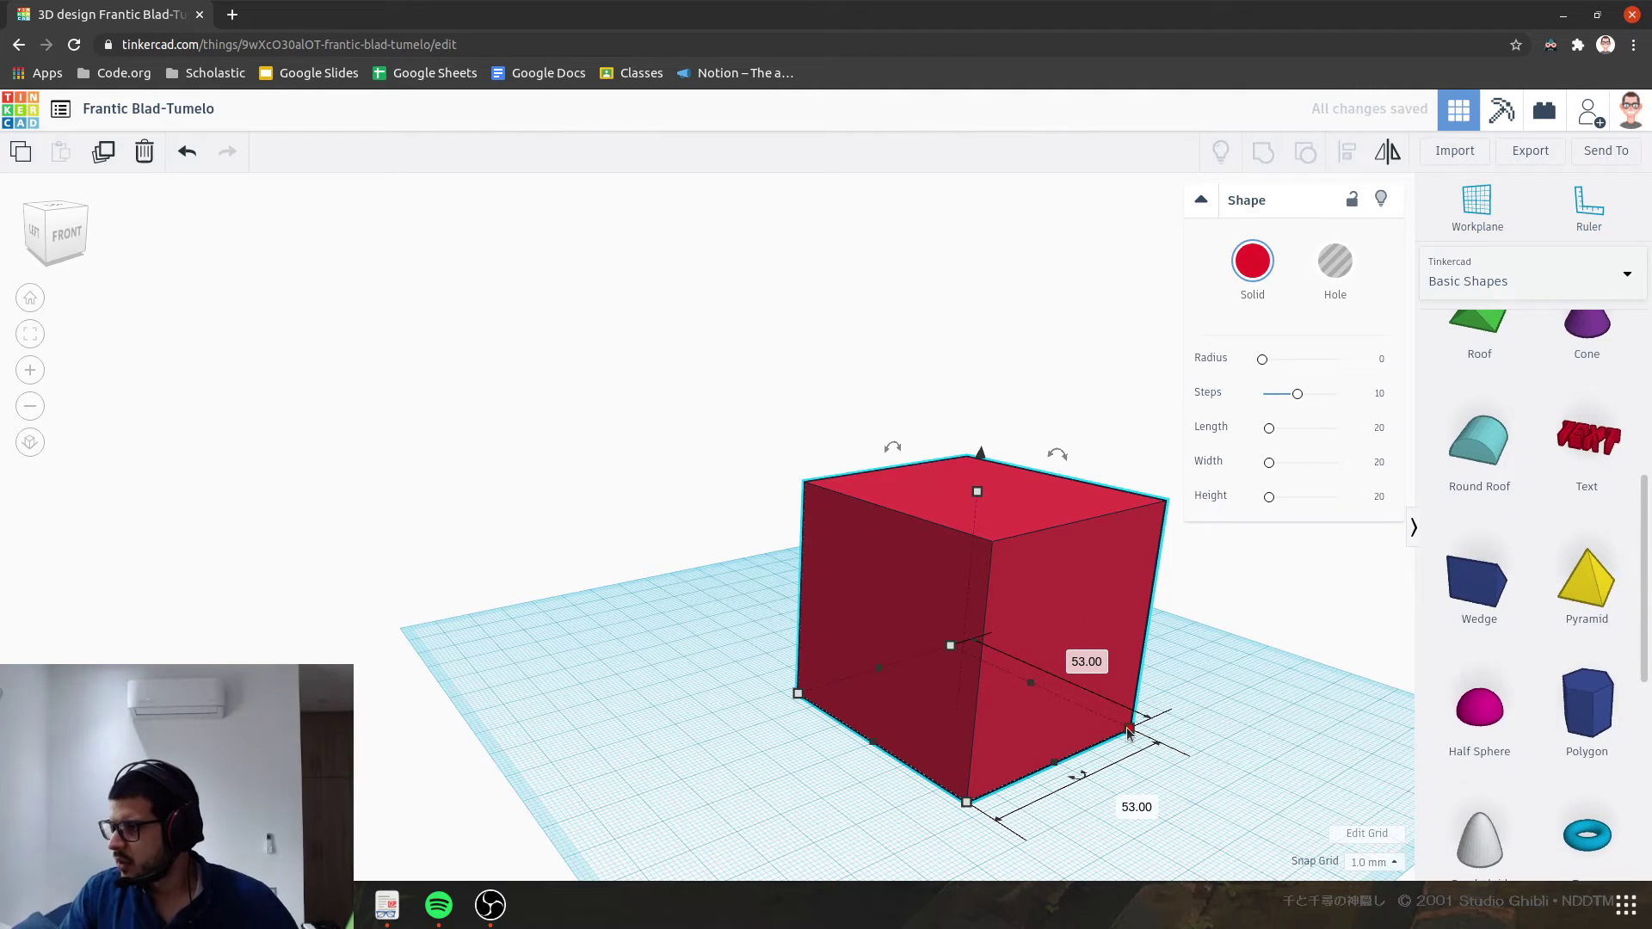
left_click_drag(1129, 733, 1185, 734)
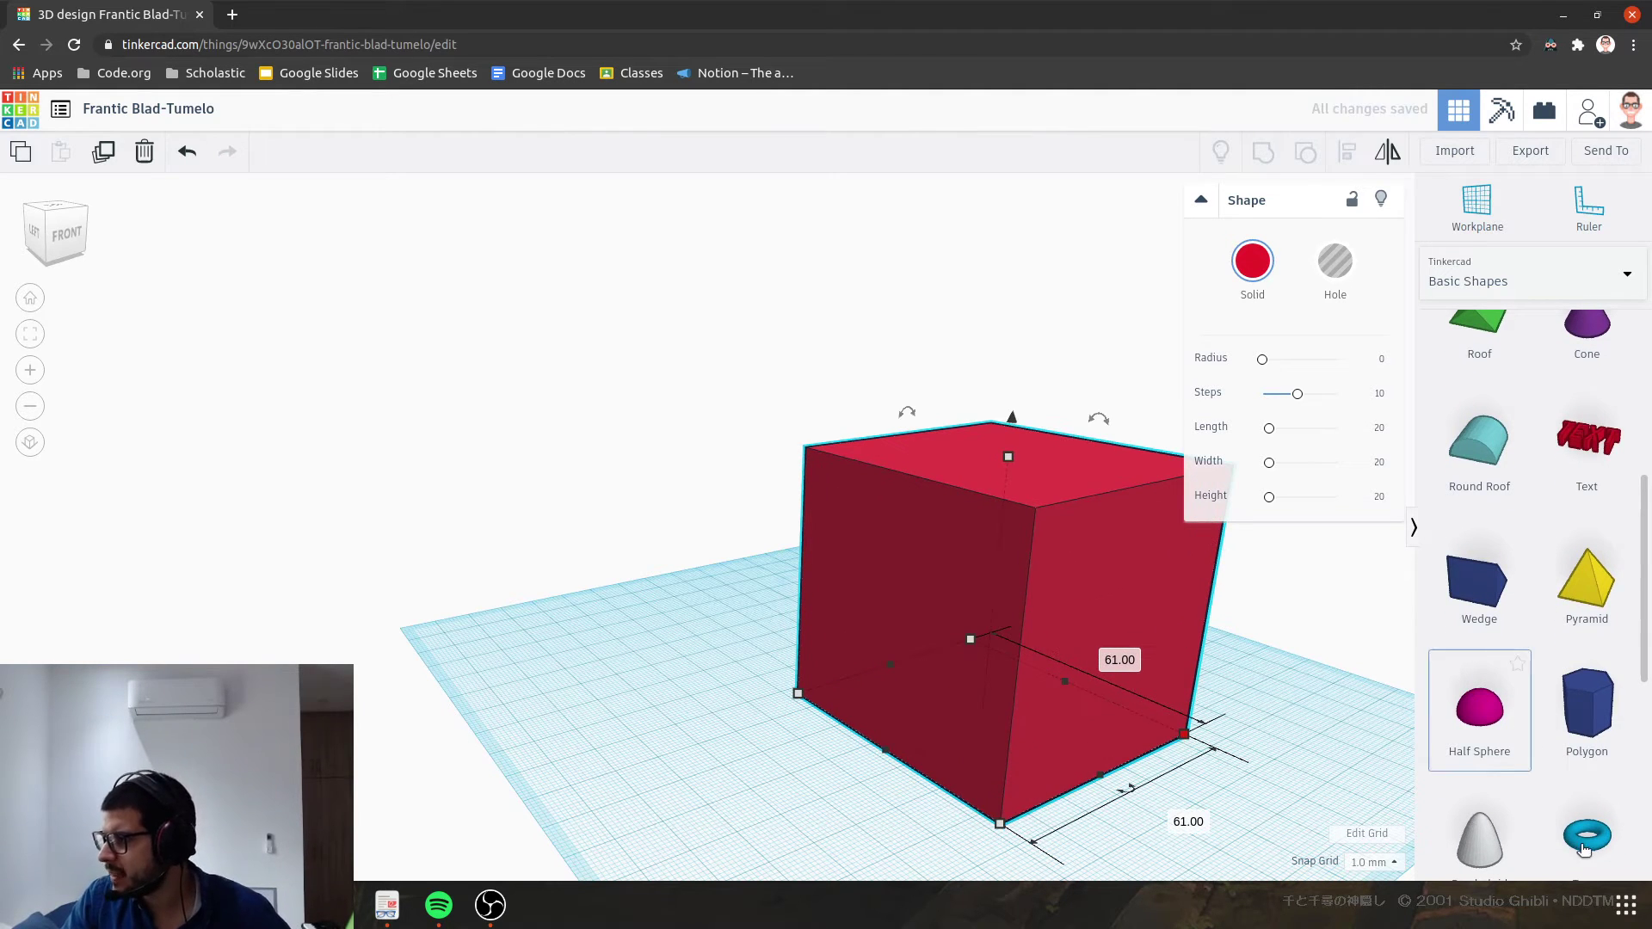
Step: Add a torus beside the box, scale it proportionally to about 52 mm wide, and rotate it 90° to stand upright
left_click_drag(1583, 848, 431, 738)
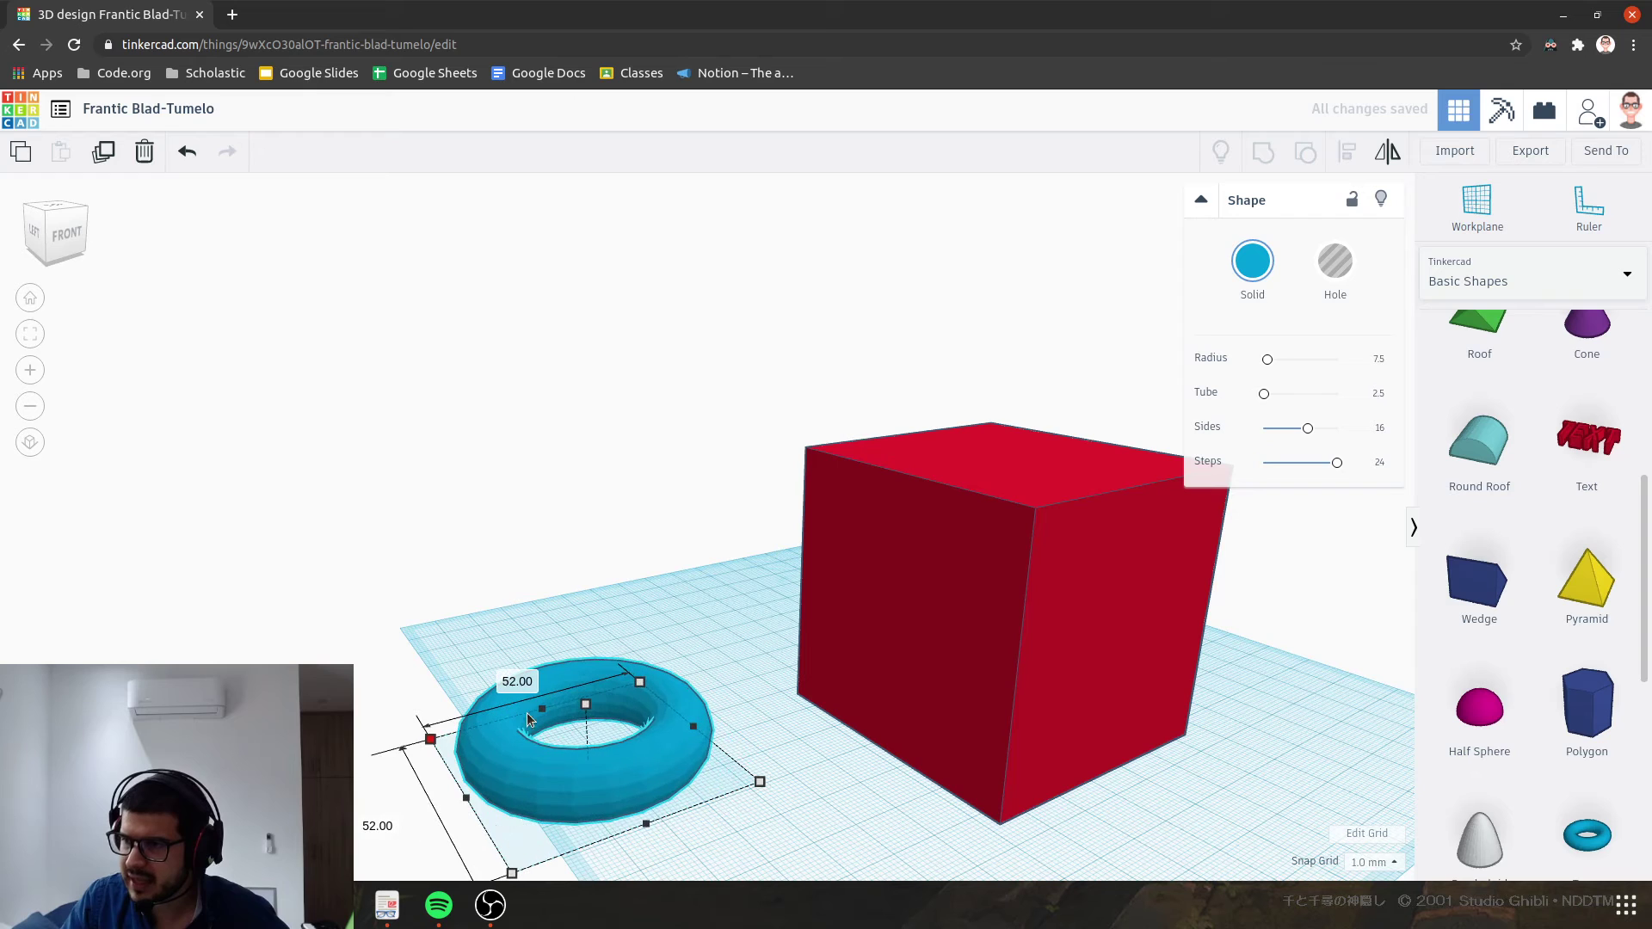
mouse_move(694, 660)
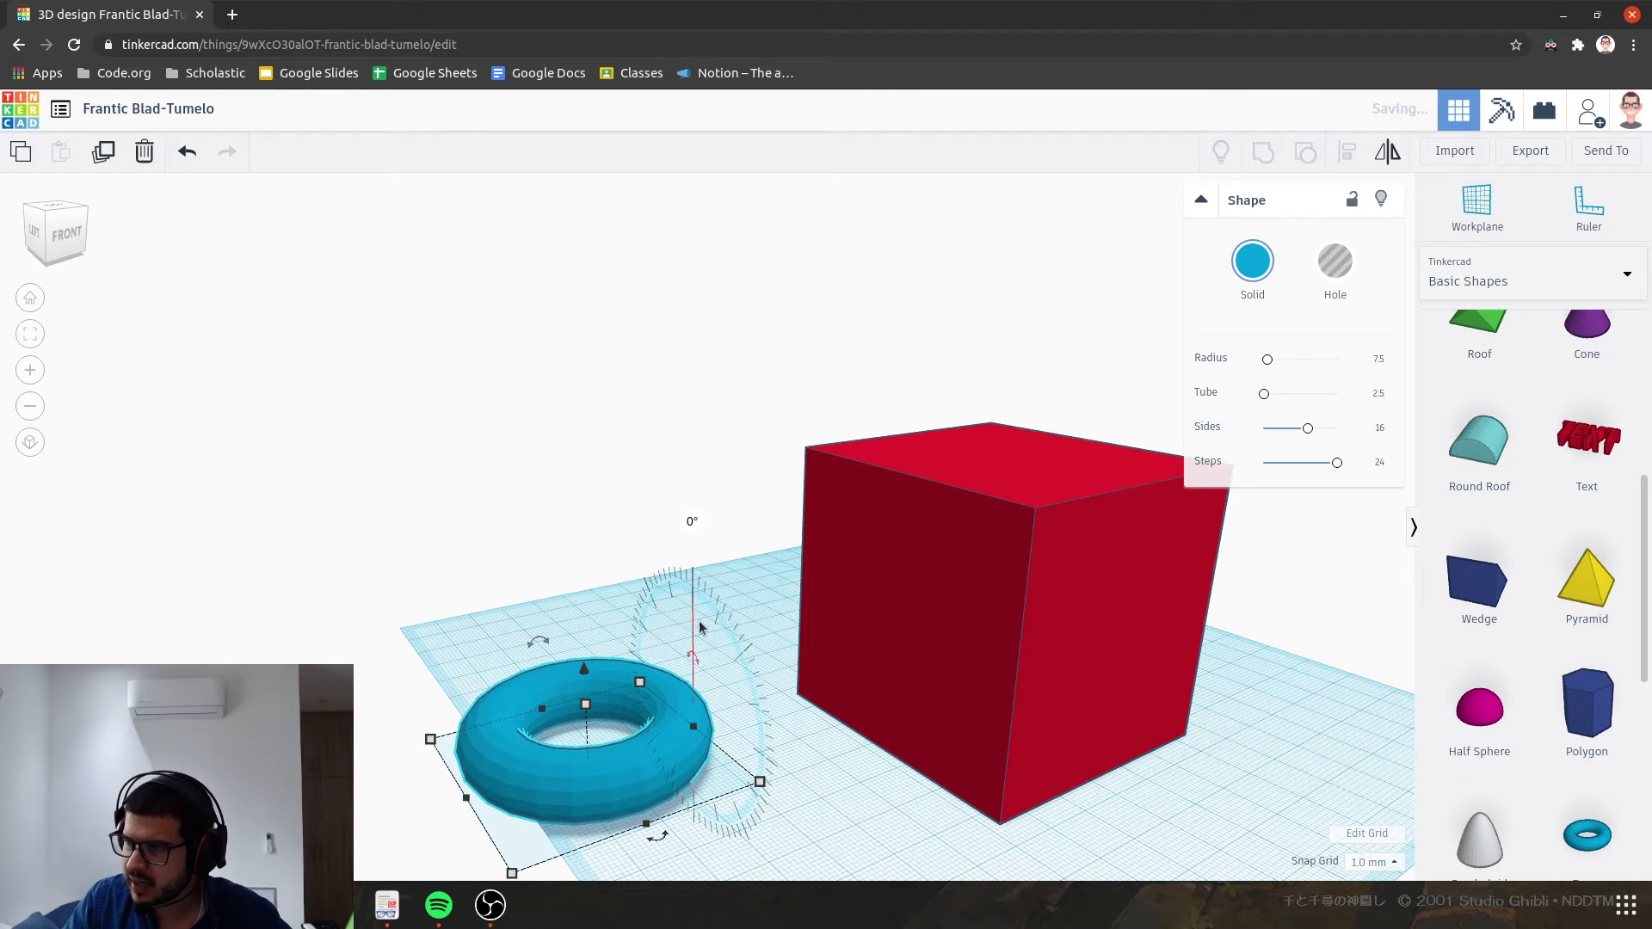
type("90")
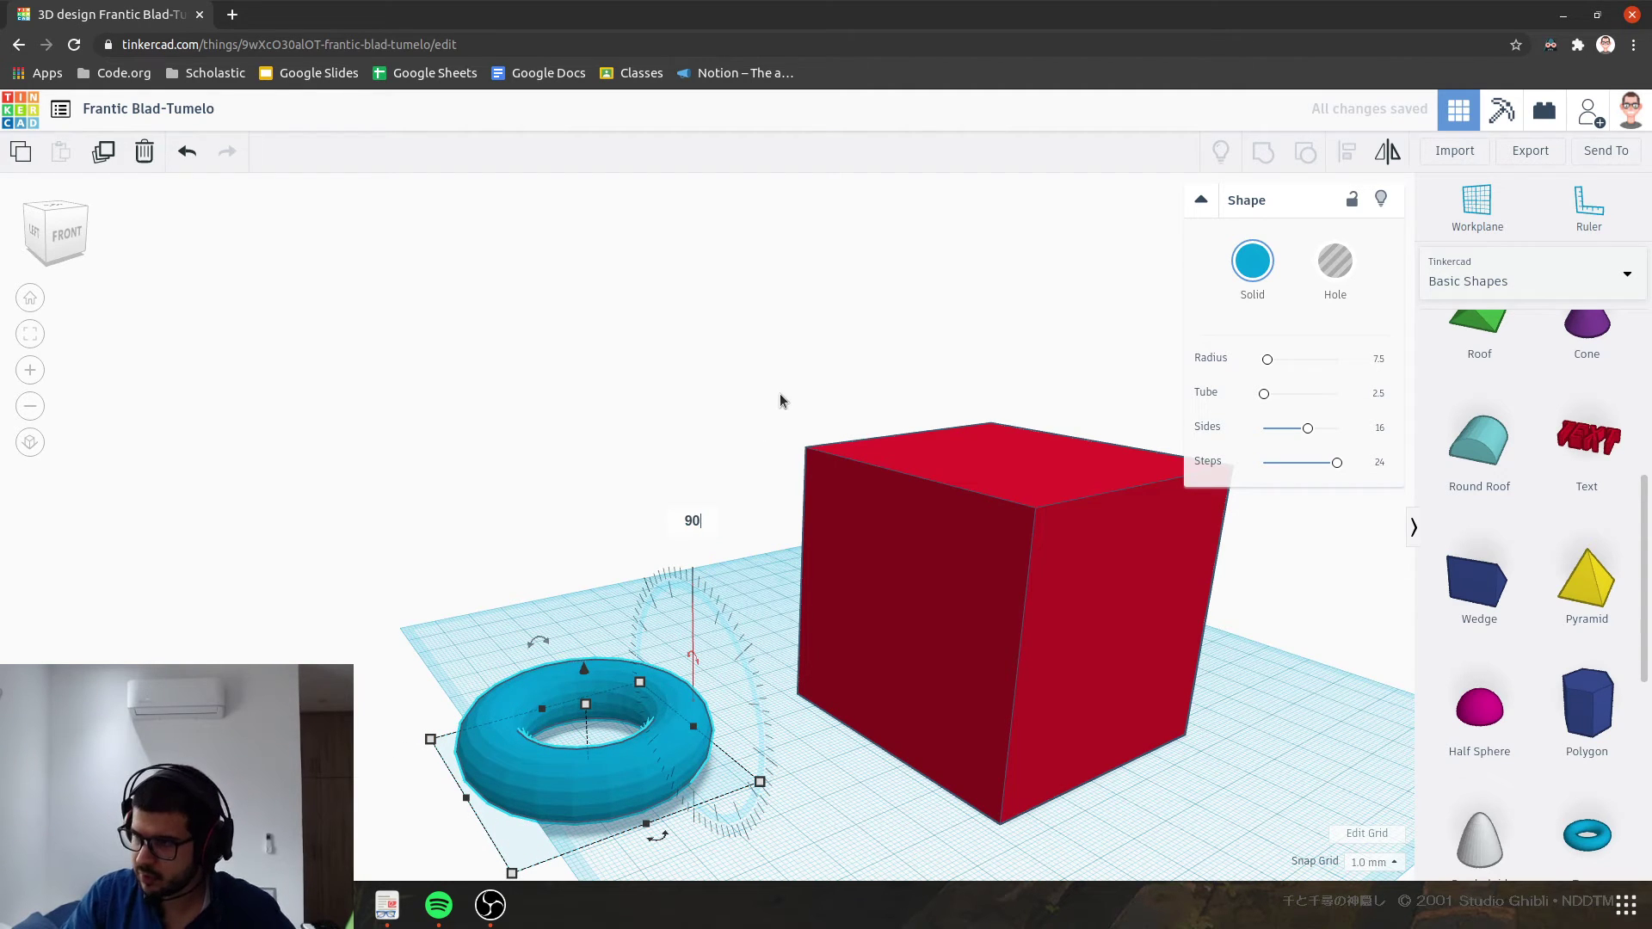
key("Return")
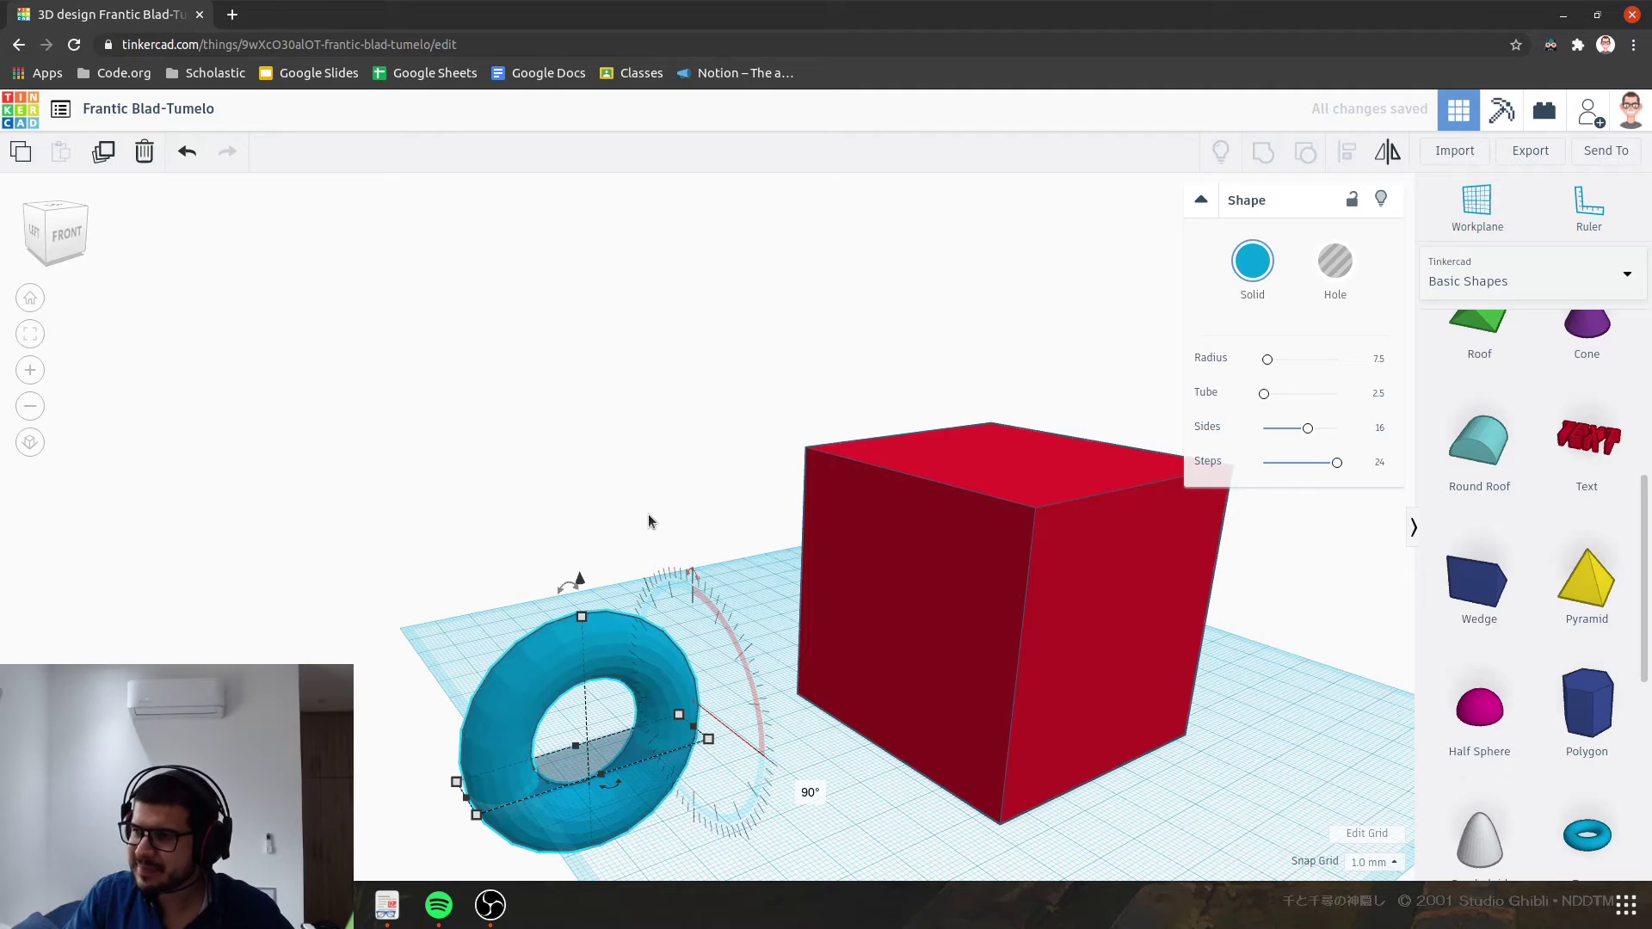
Step: Switch the display to orthographic projection and look straight down on the workplane in the top view
right_click_drag(648, 520, 525, 483)
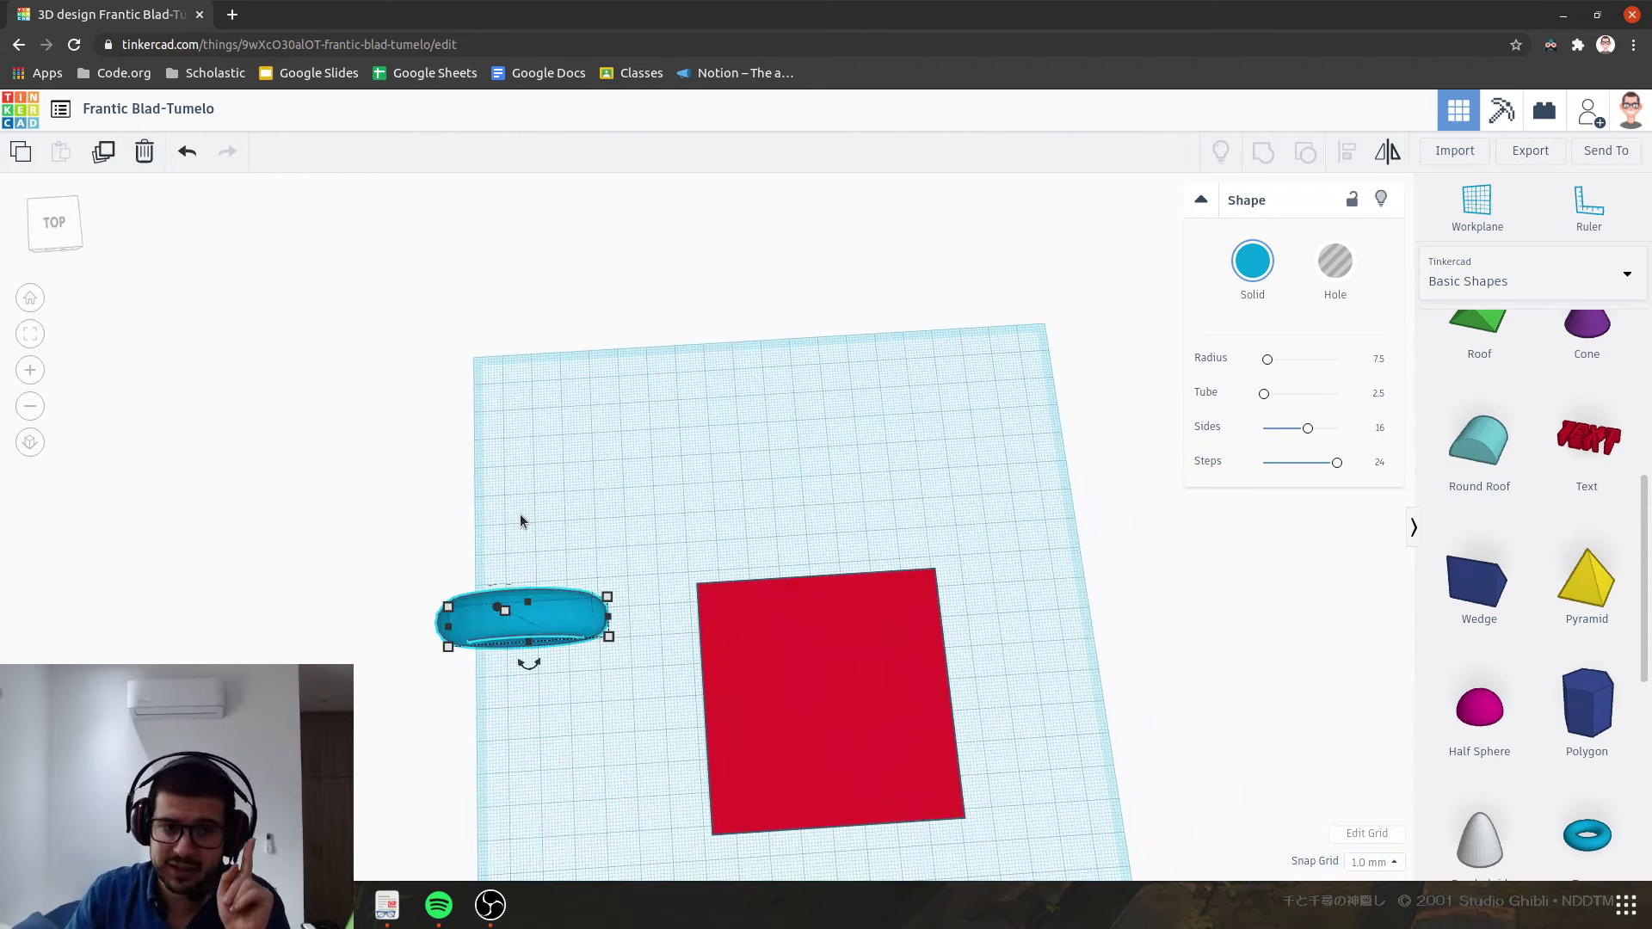
left_click(33, 444)
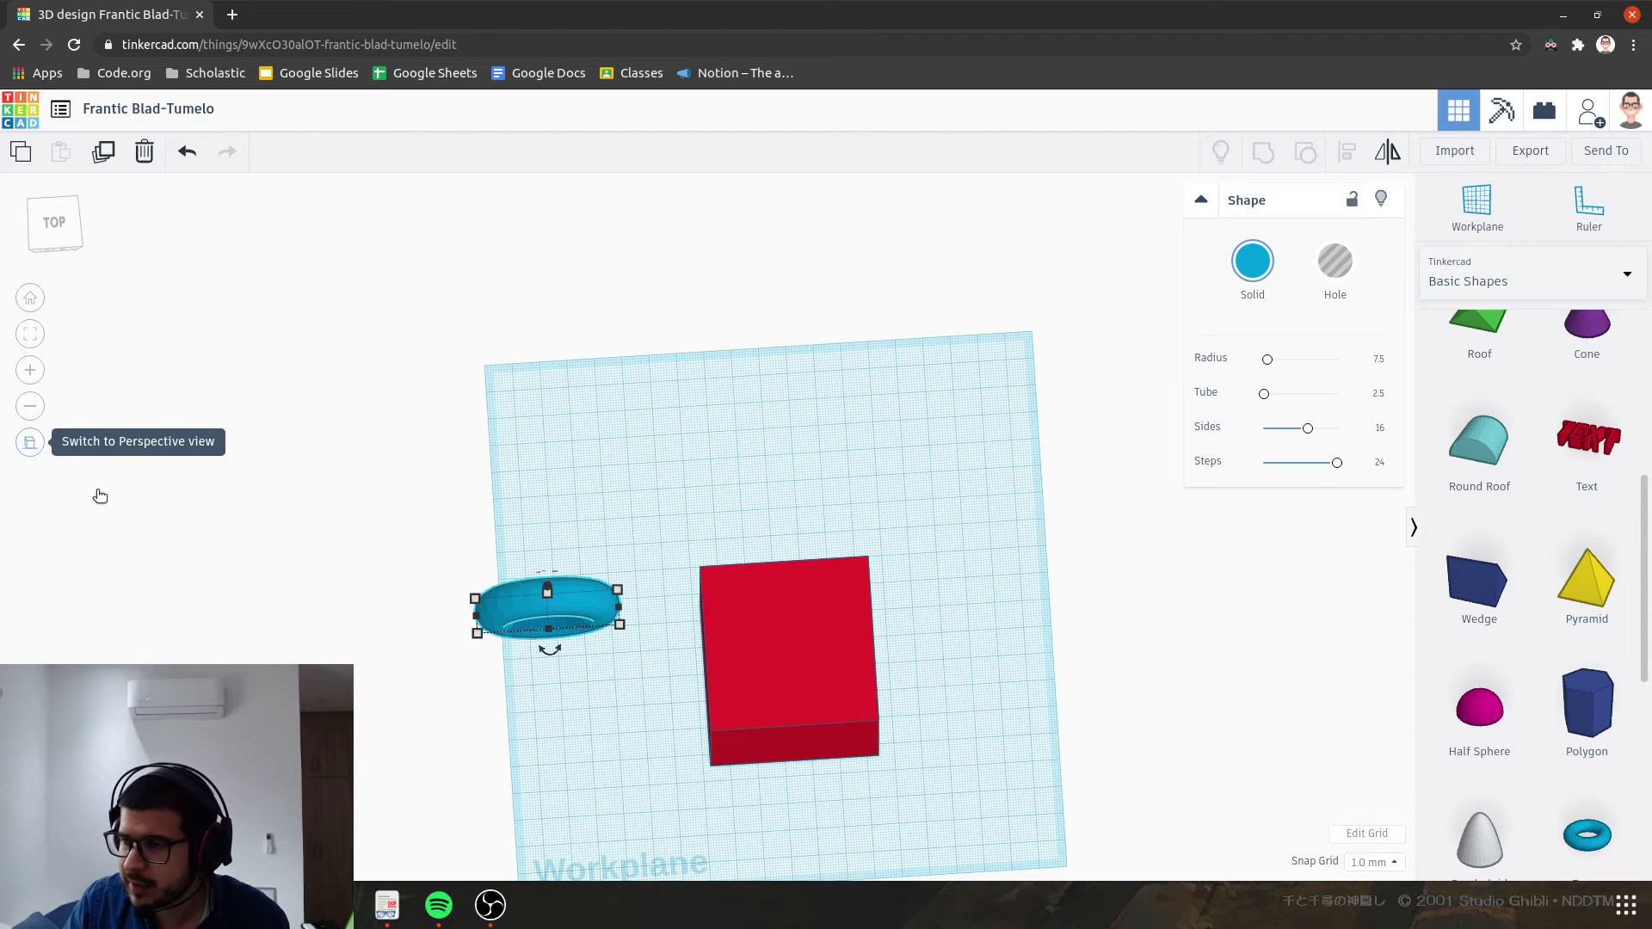
left_click(55, 224)
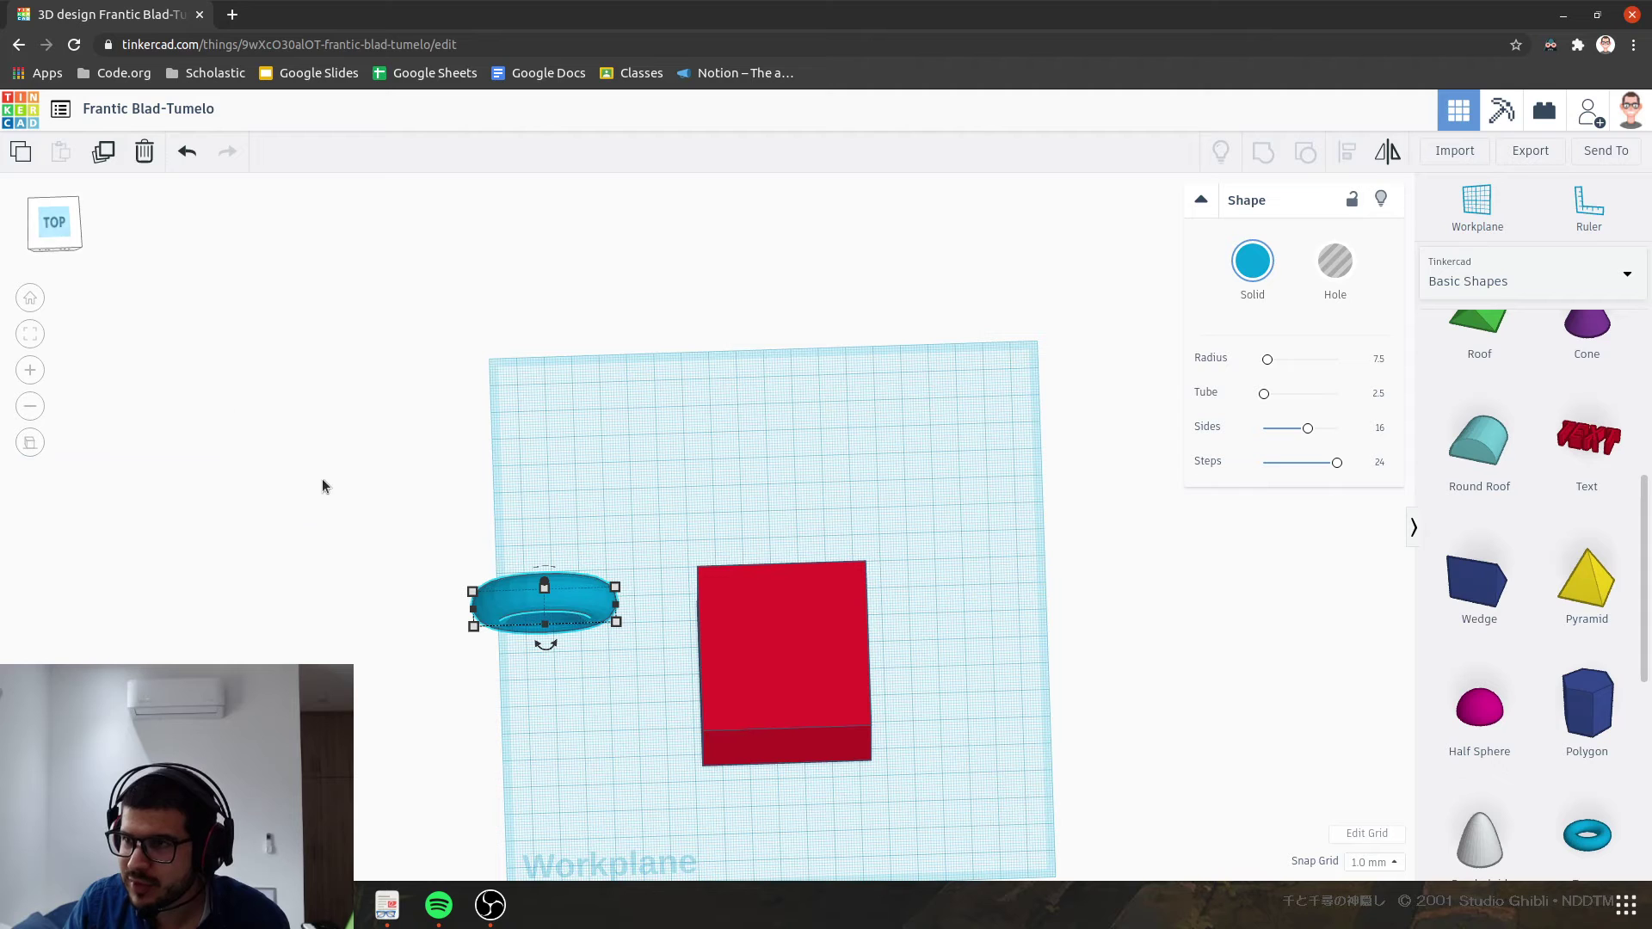
left_click(55, 228)
scroll(850, 649, "up", 4)
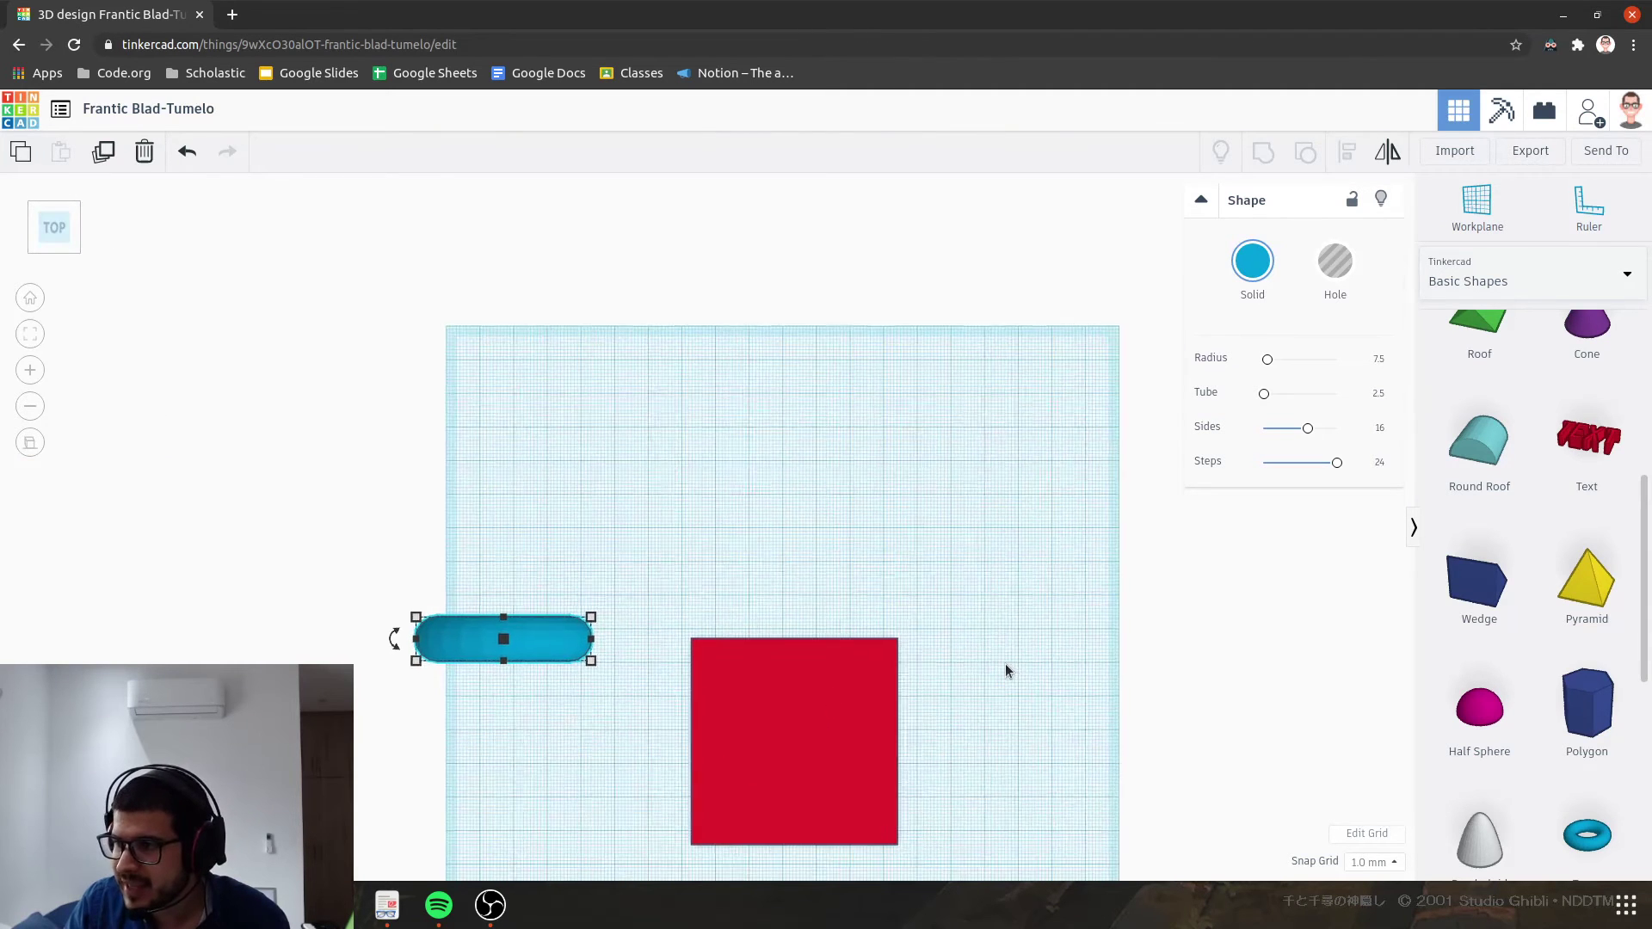
Step: Move the torus toward the box so that about half of it sits inside the box's left side
scroll(1024, 731, "down", 5)
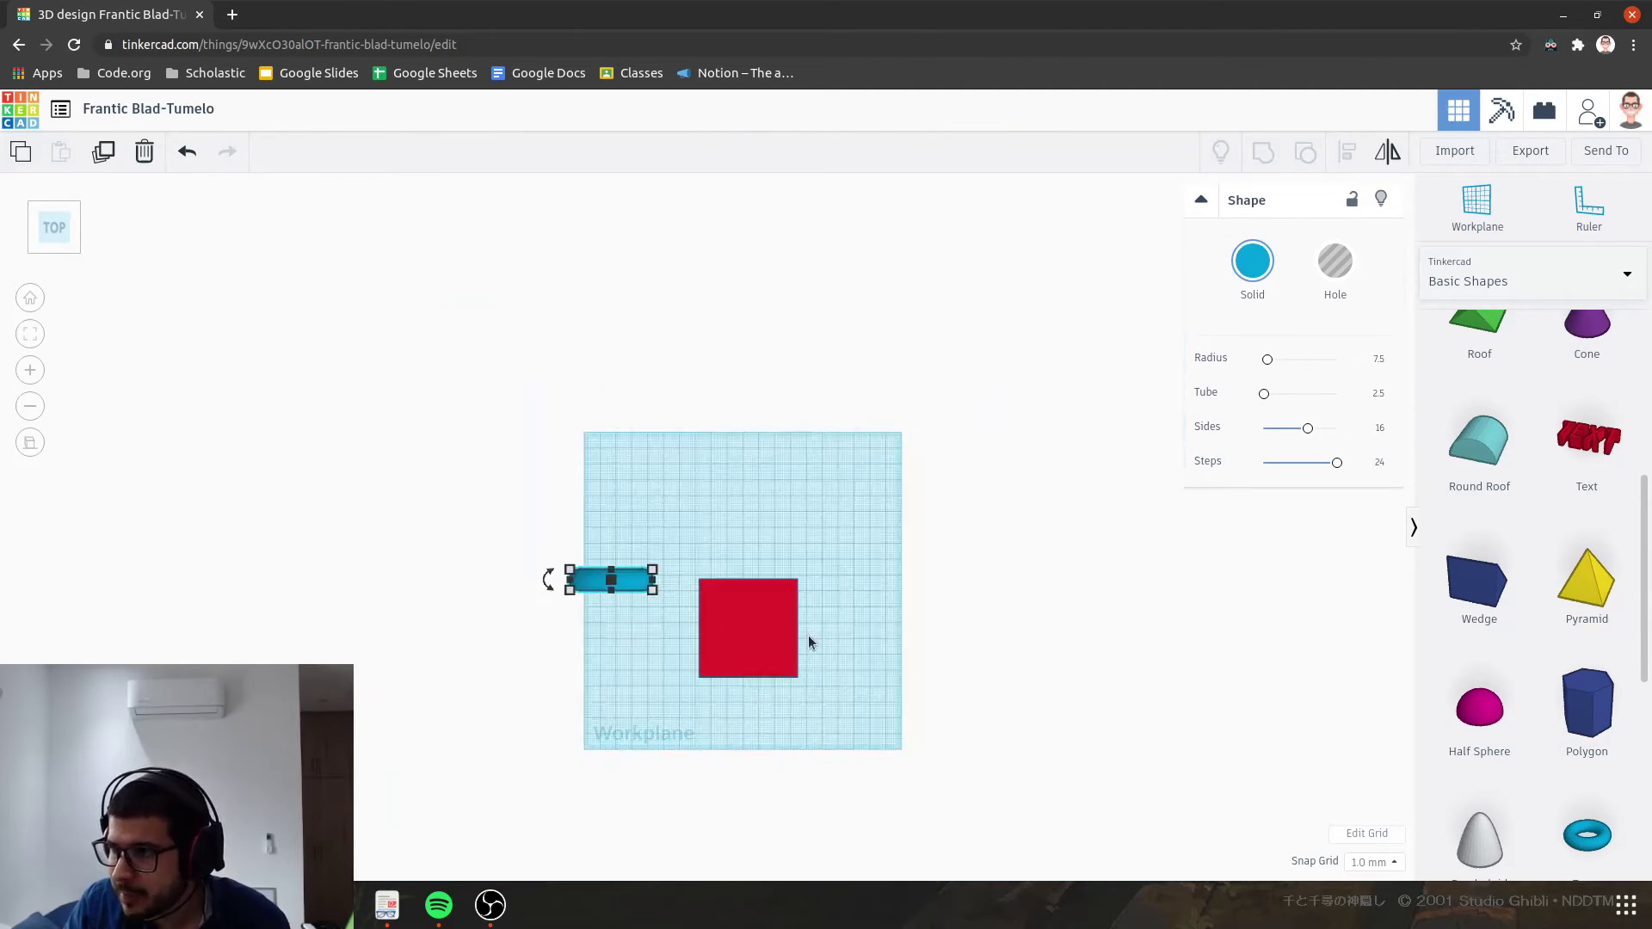
middle_click_drag(807, 641, 814, 535)
scroll(730, 527, "up", 5)
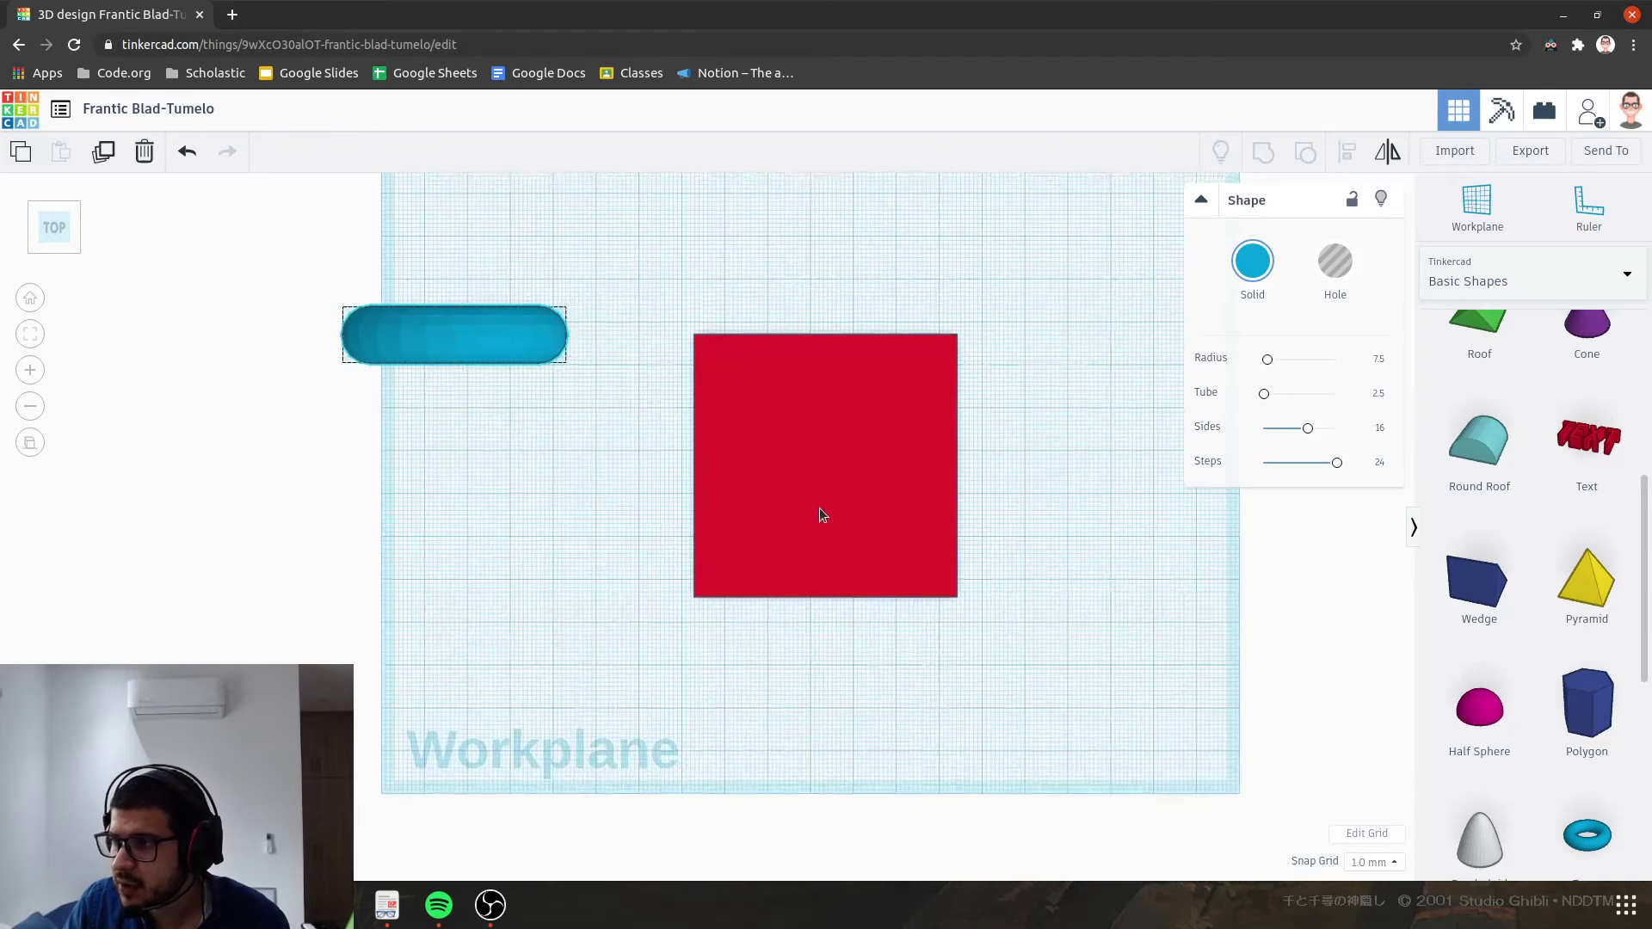
left_click(486, 355)
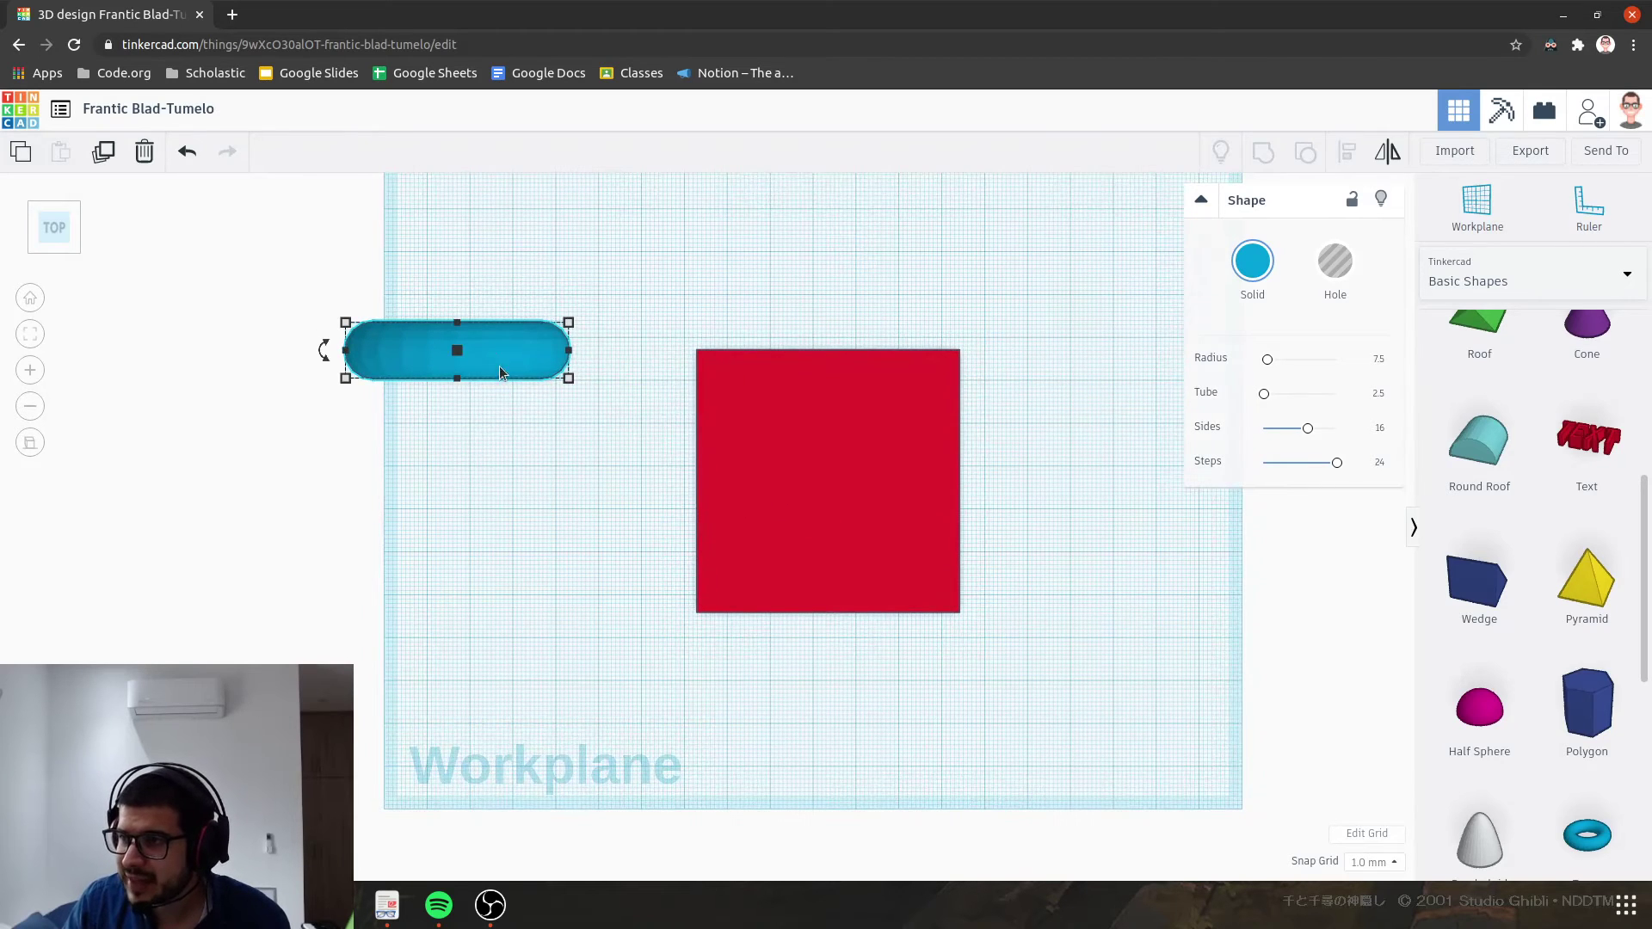
left_click_drag(499, 364, 708, 466)
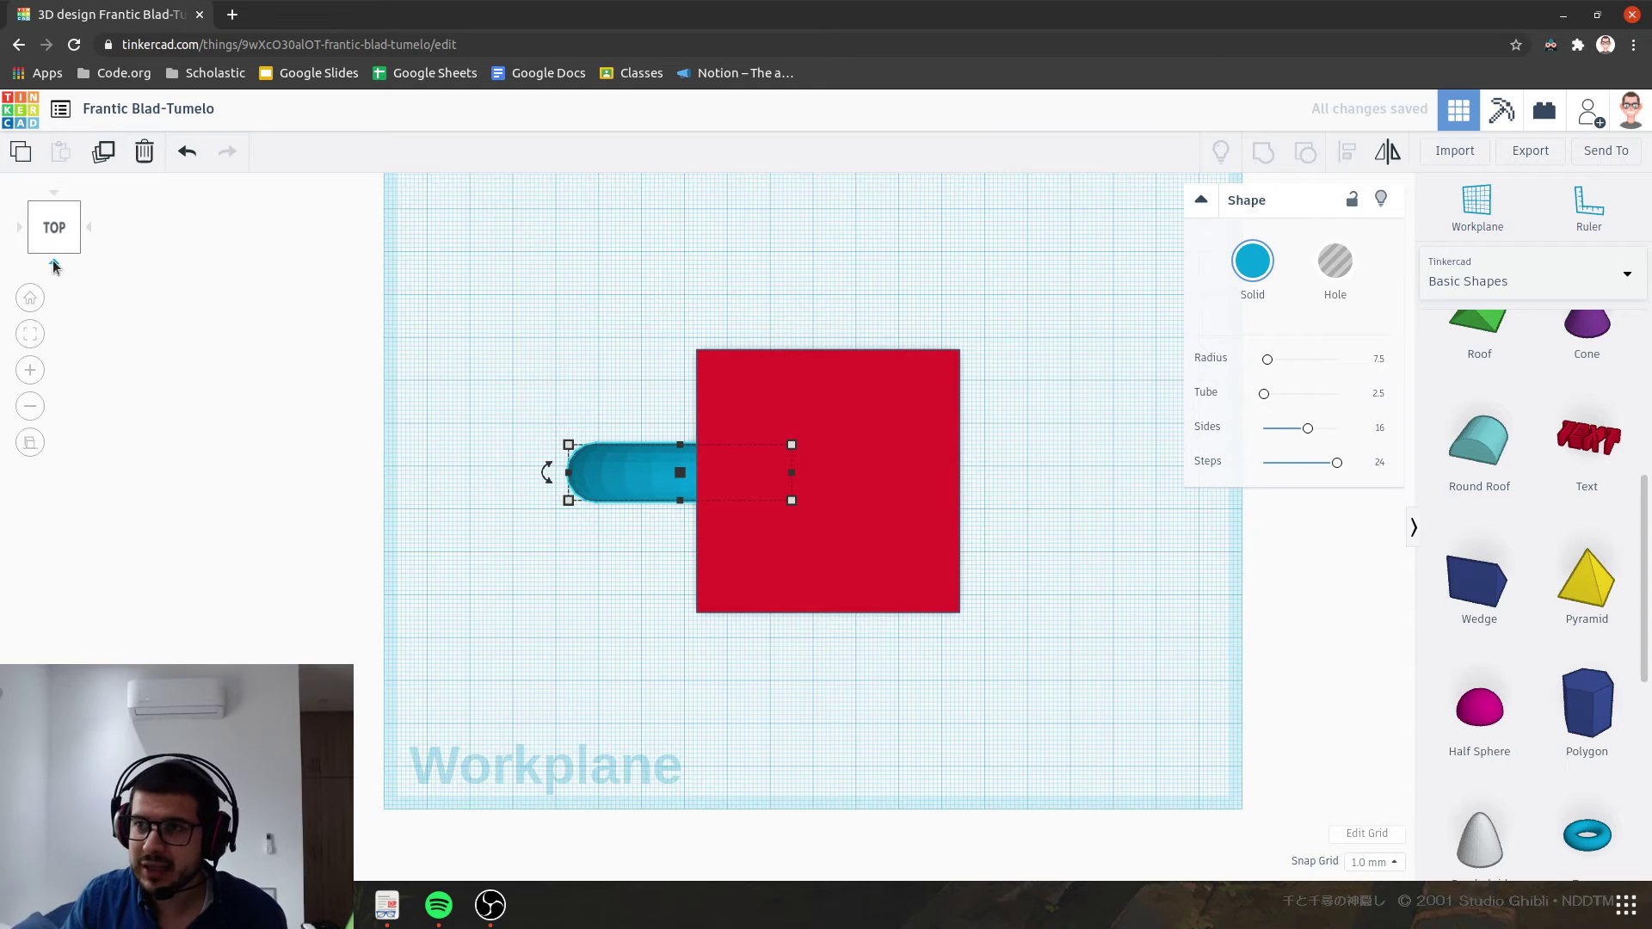
Step: In the front view, raise the torus about 22.5 mm and shift it 5 mm outward from the box
left_click(54, 261)
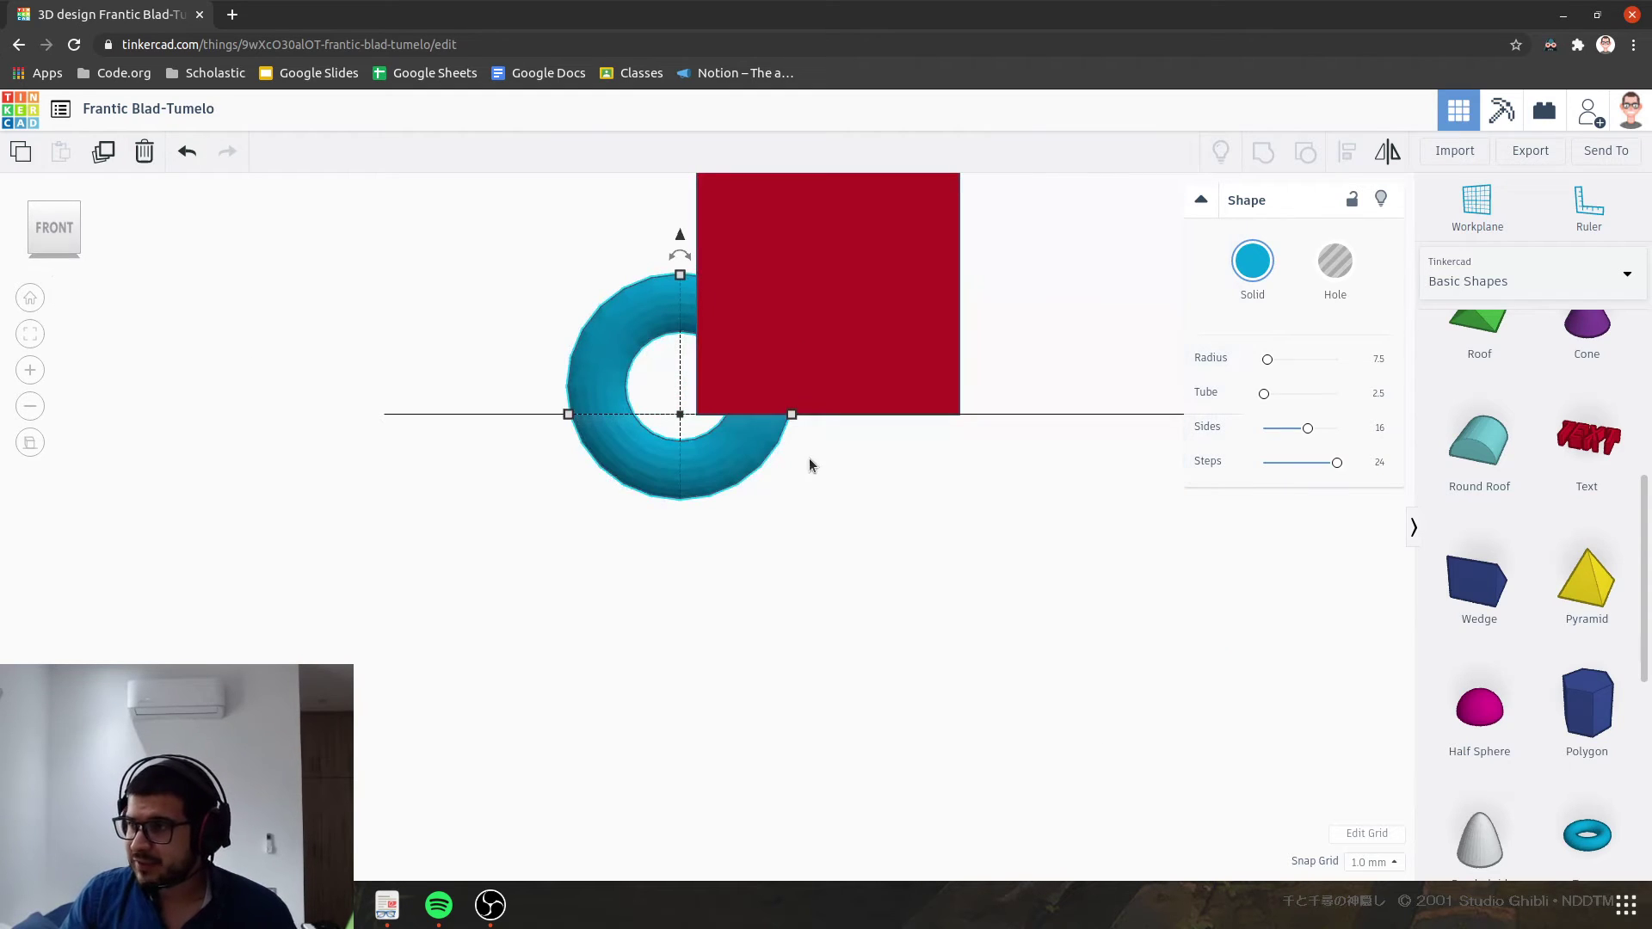
middle_click_drag(869, 517, 871, 664)
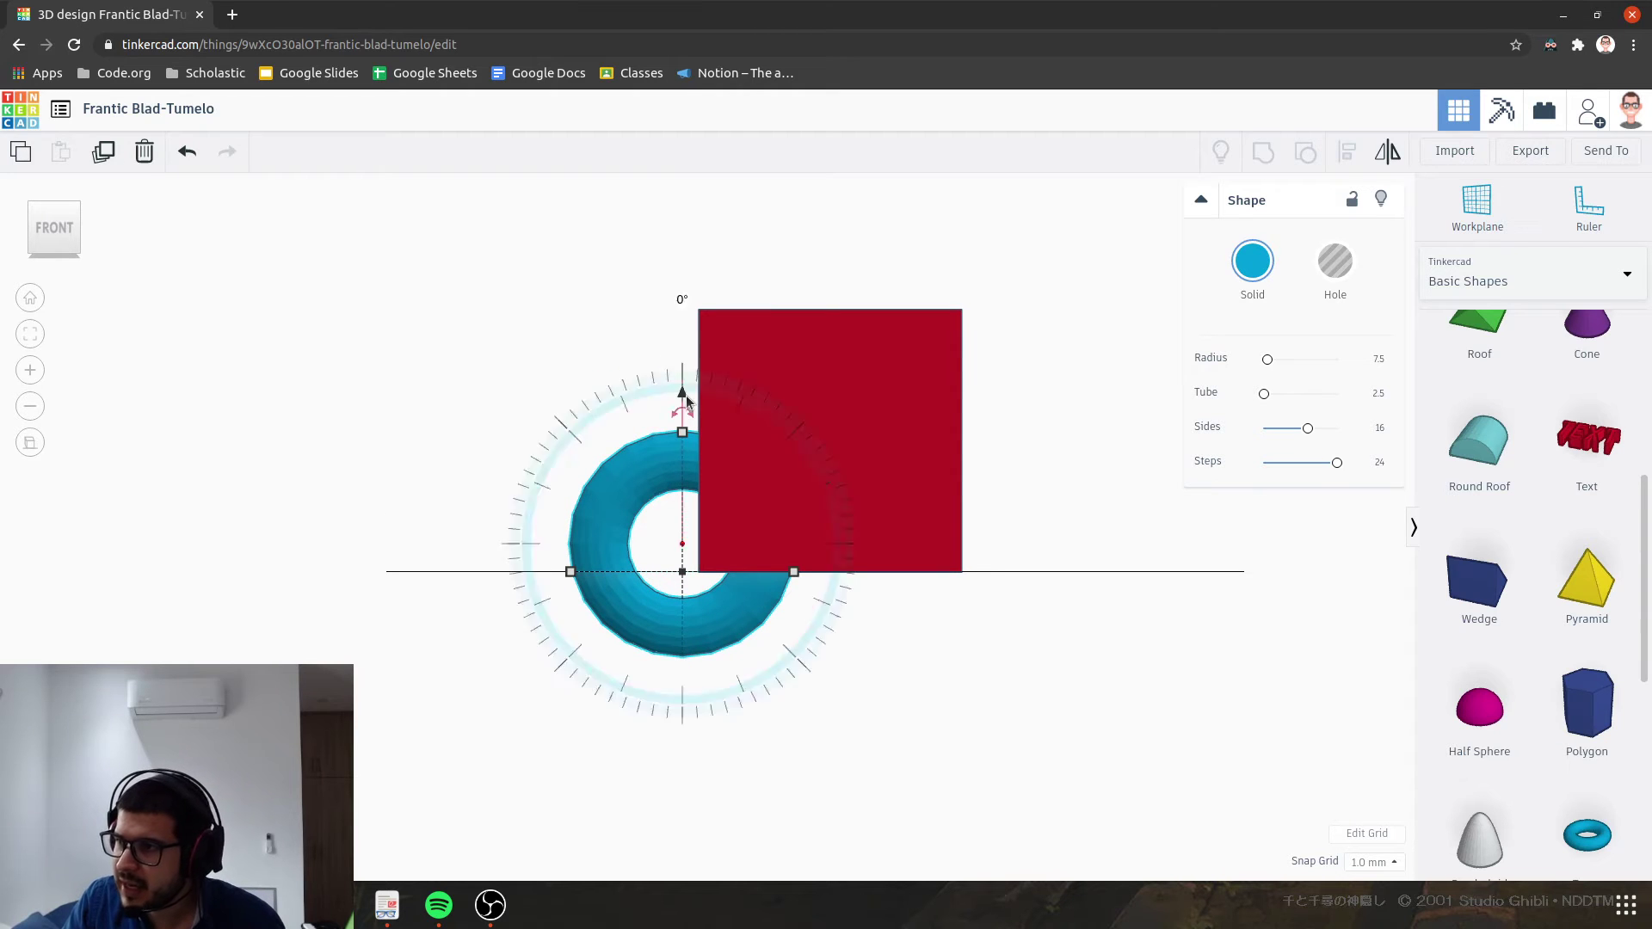
left_click_drag(684, 394, 684, 297)
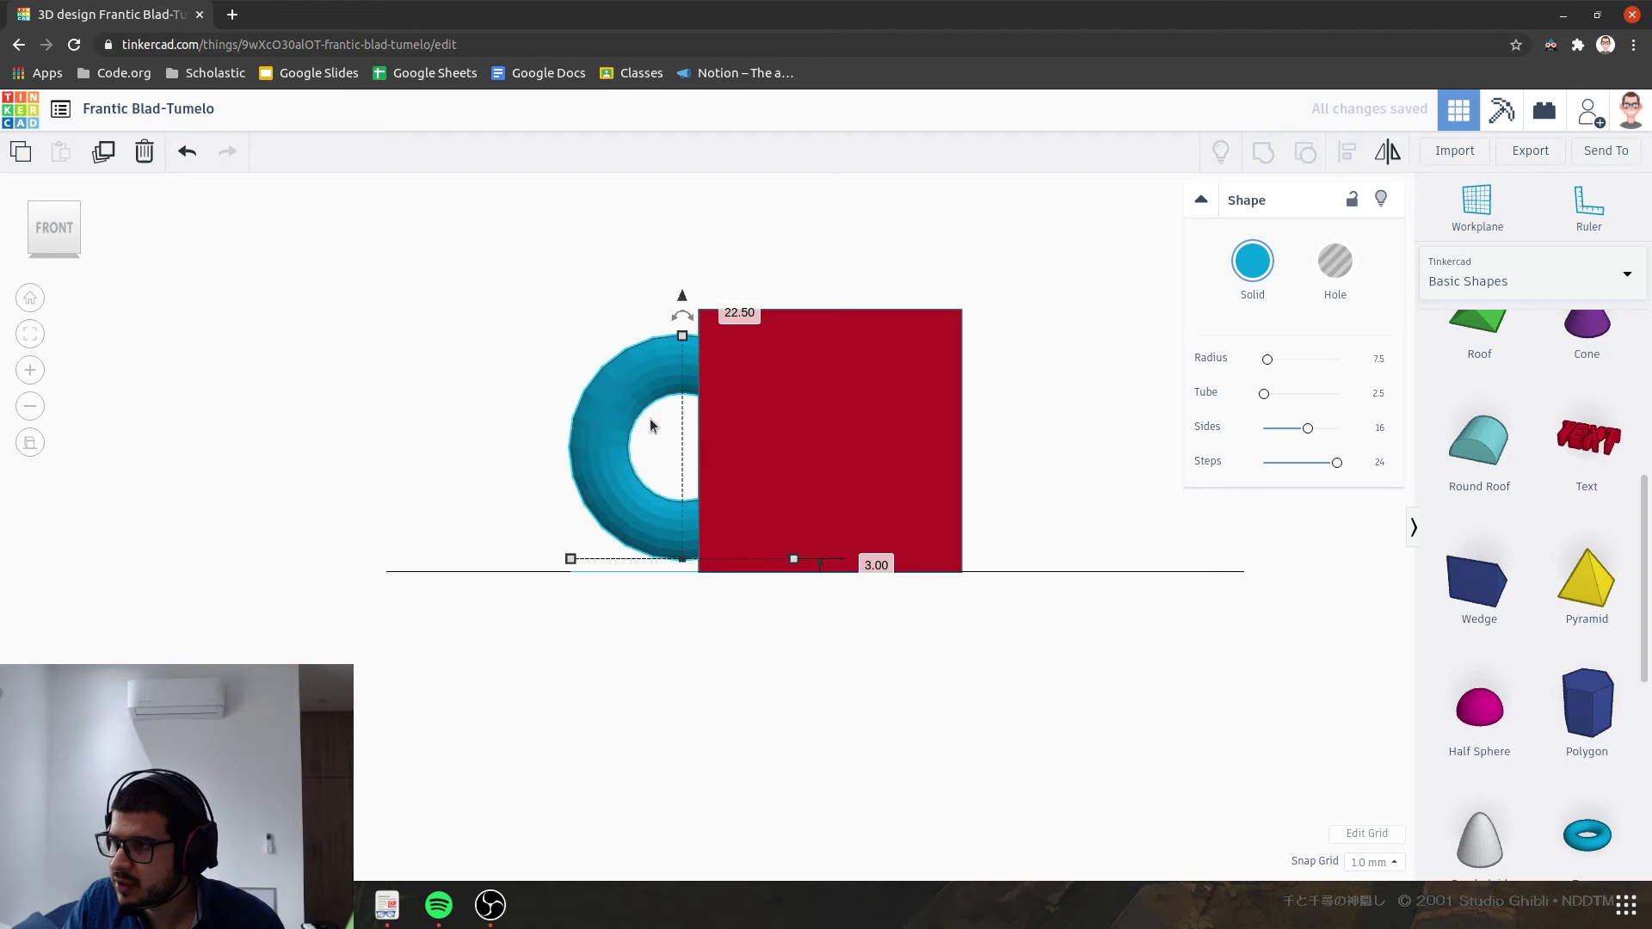
left_click_drag(612, 396, 590, 397)
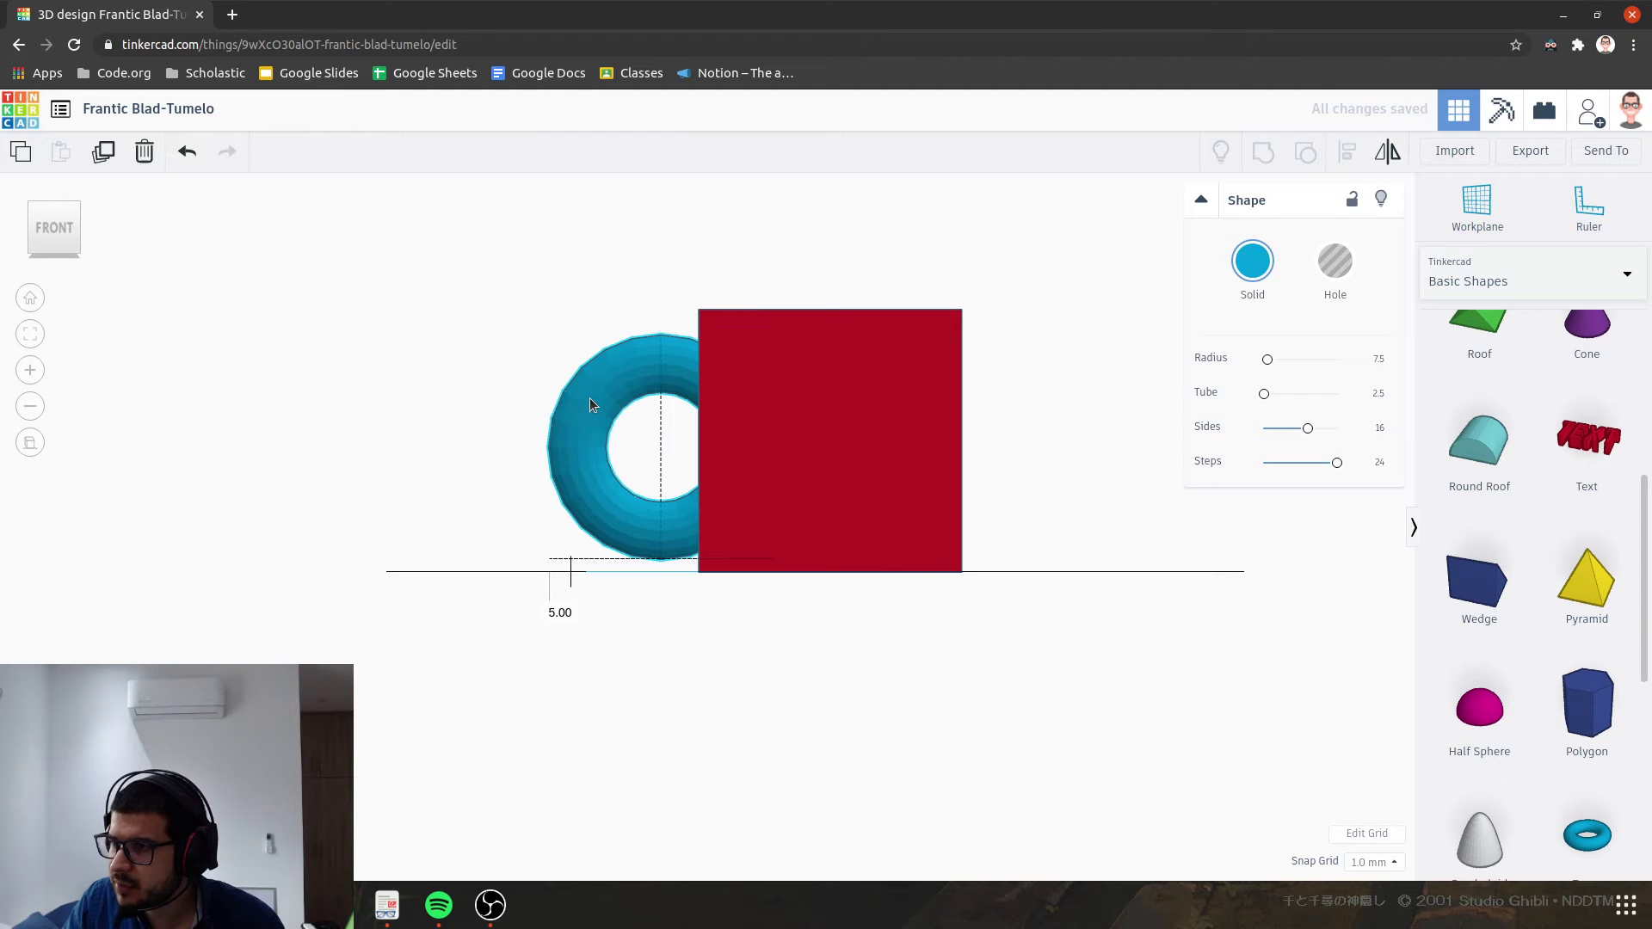
Step: Examine how the torus handle meets the box from the right side and from raised front angles
left_click(88, 227)
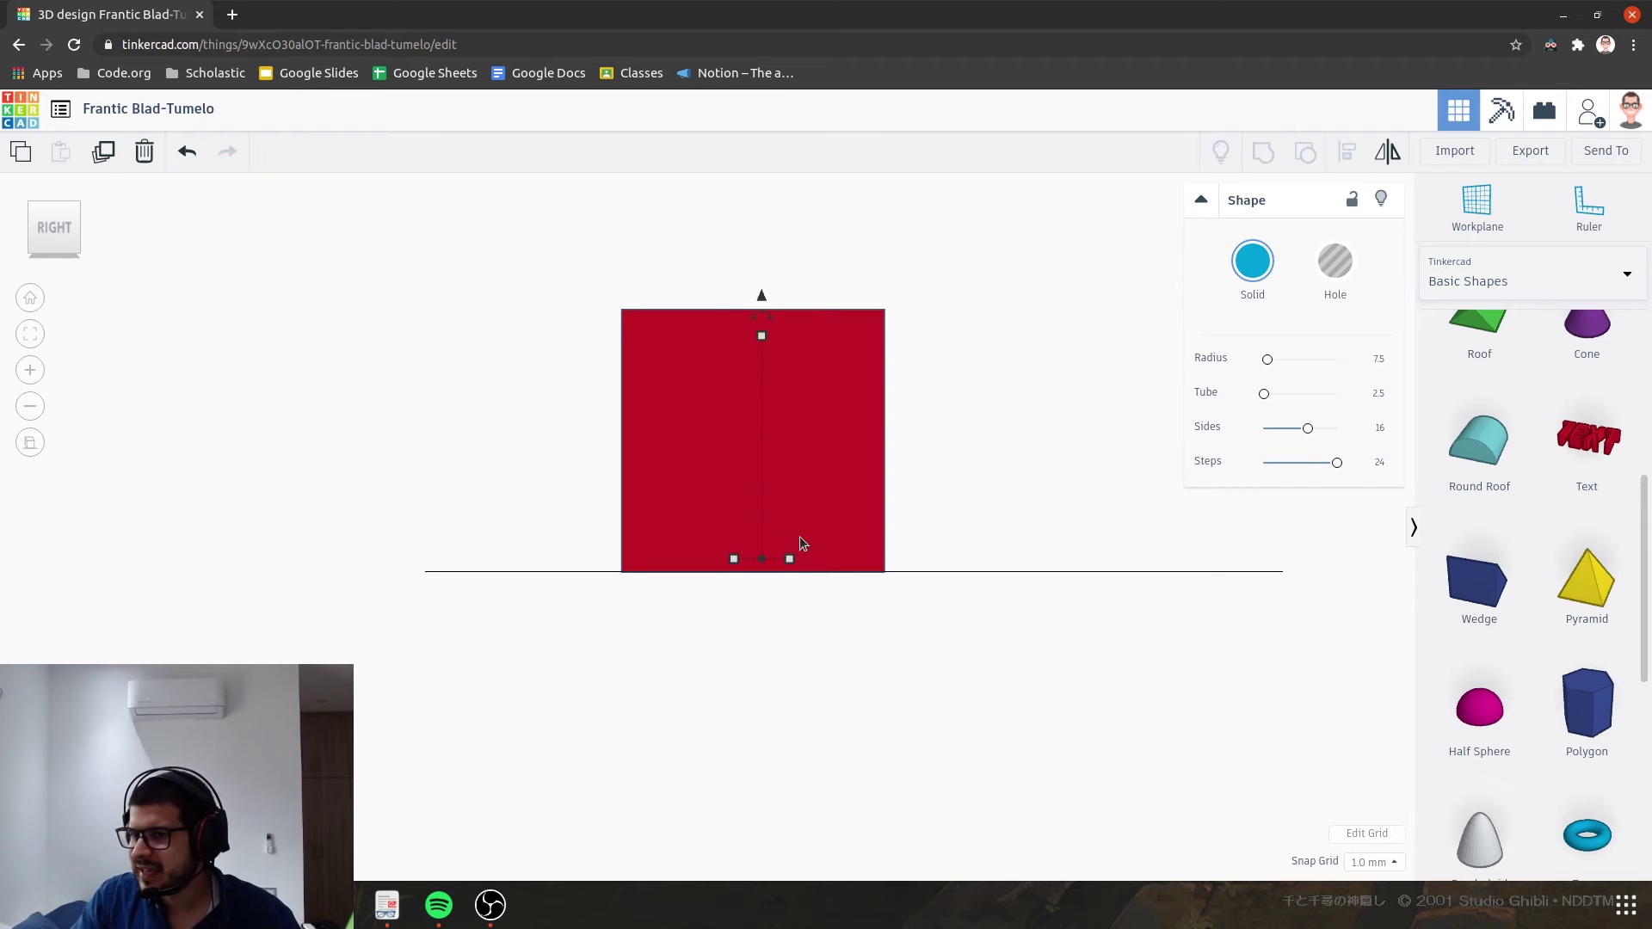
right_click_drag(524, 491, 790, 356)
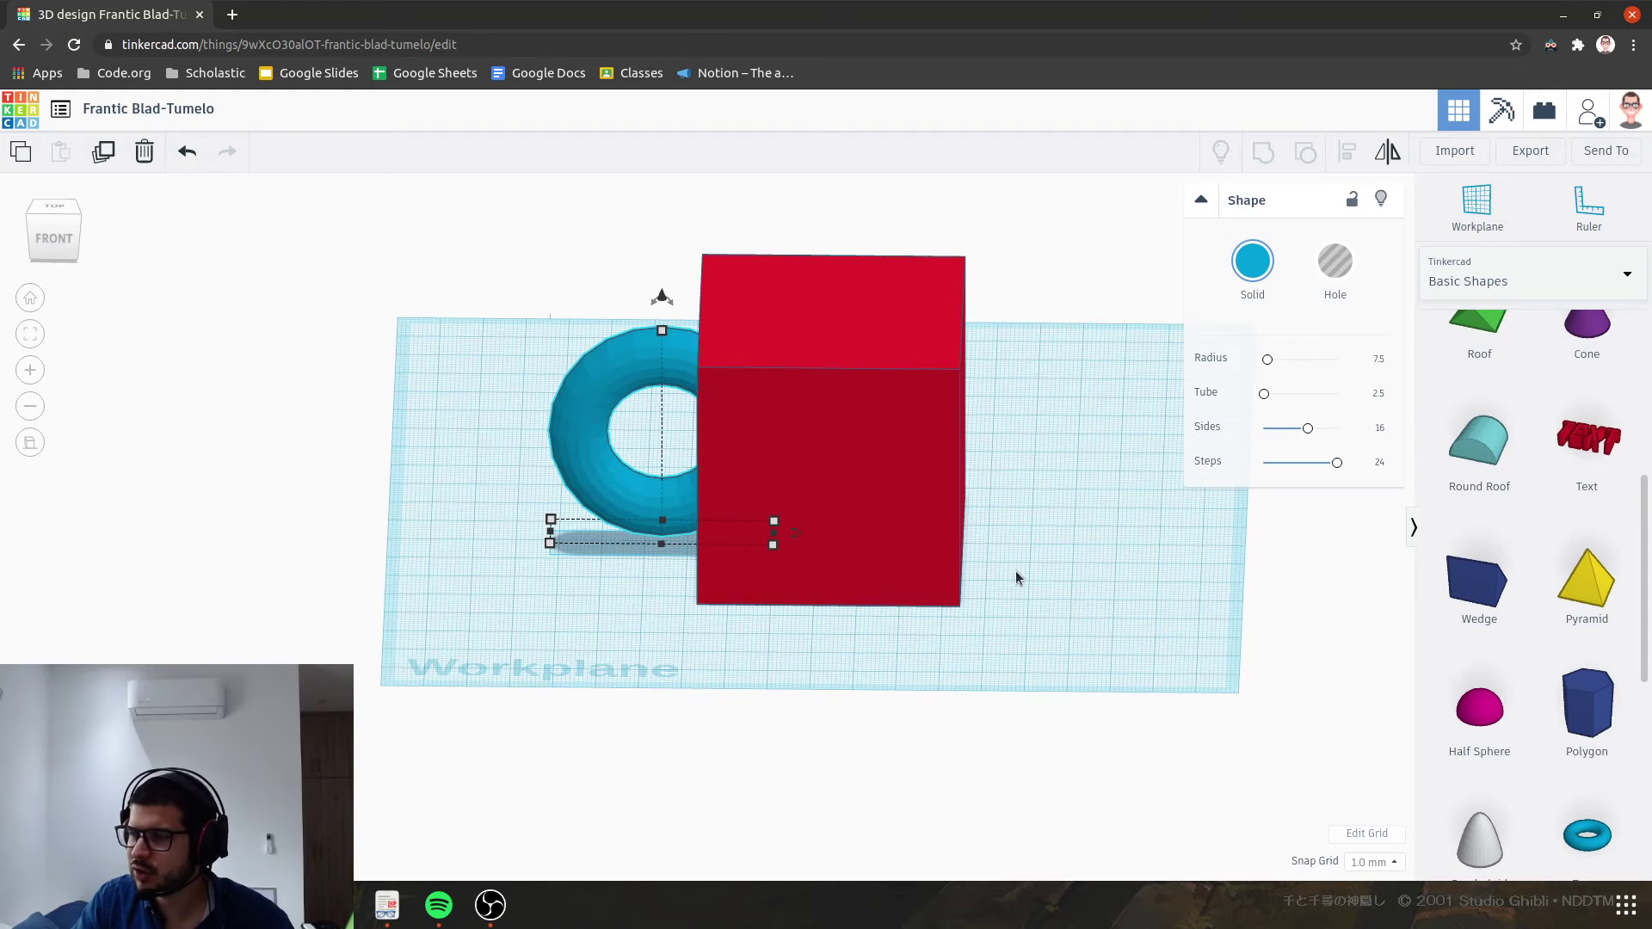
right_click_drag(1080, 480, 907, 514)
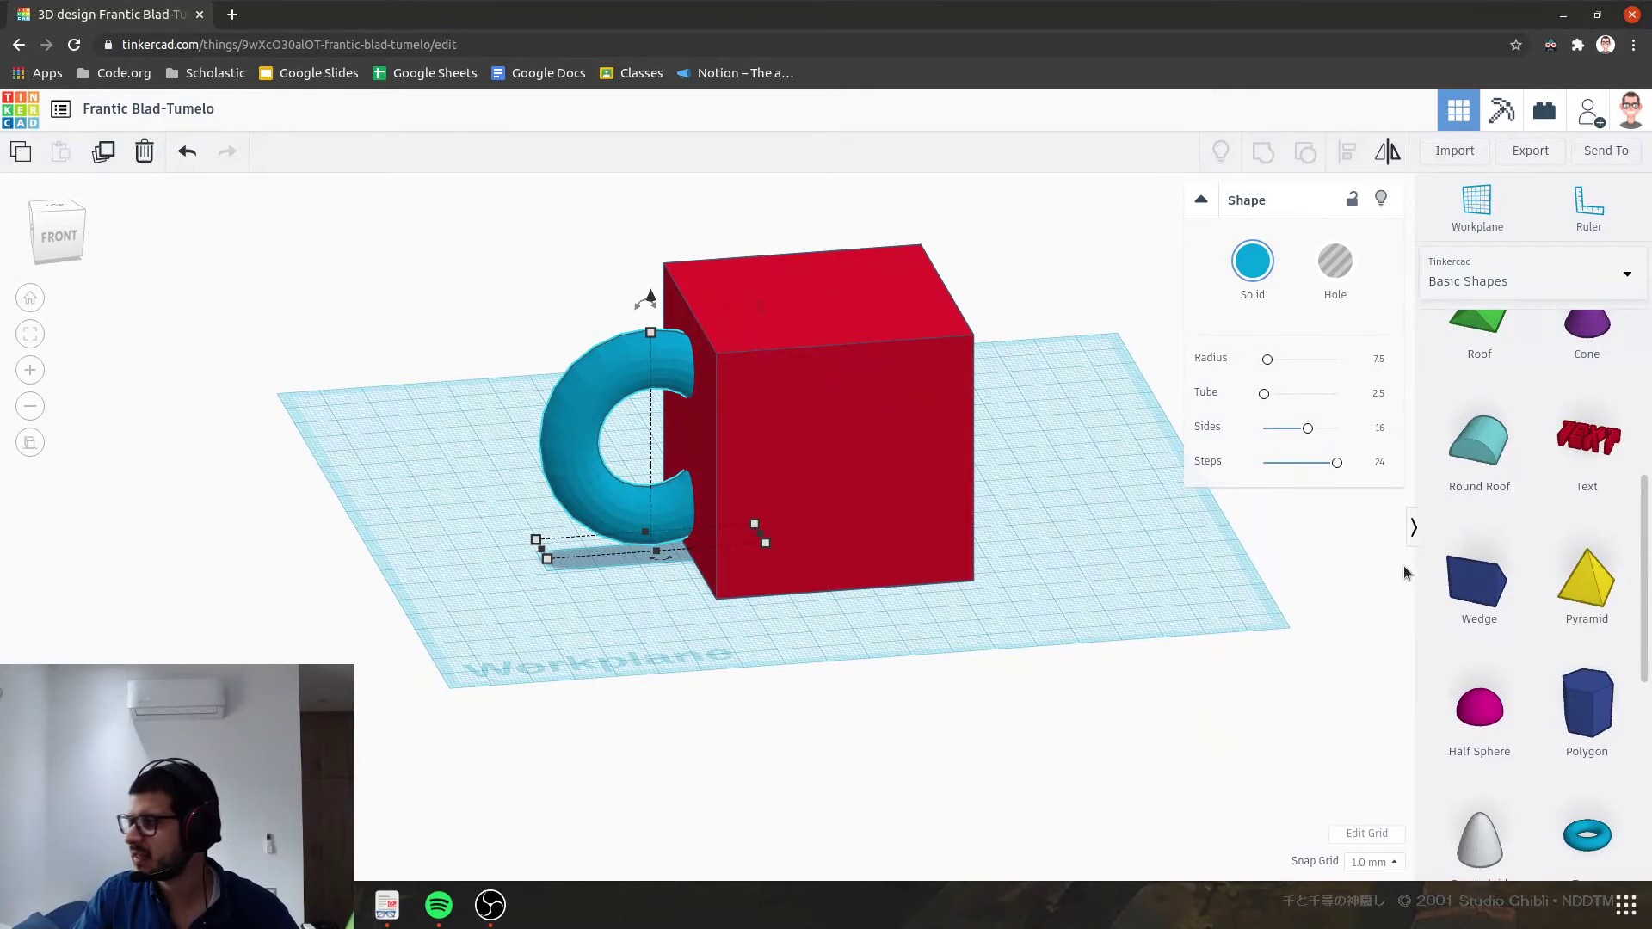
left_click(890, 353)
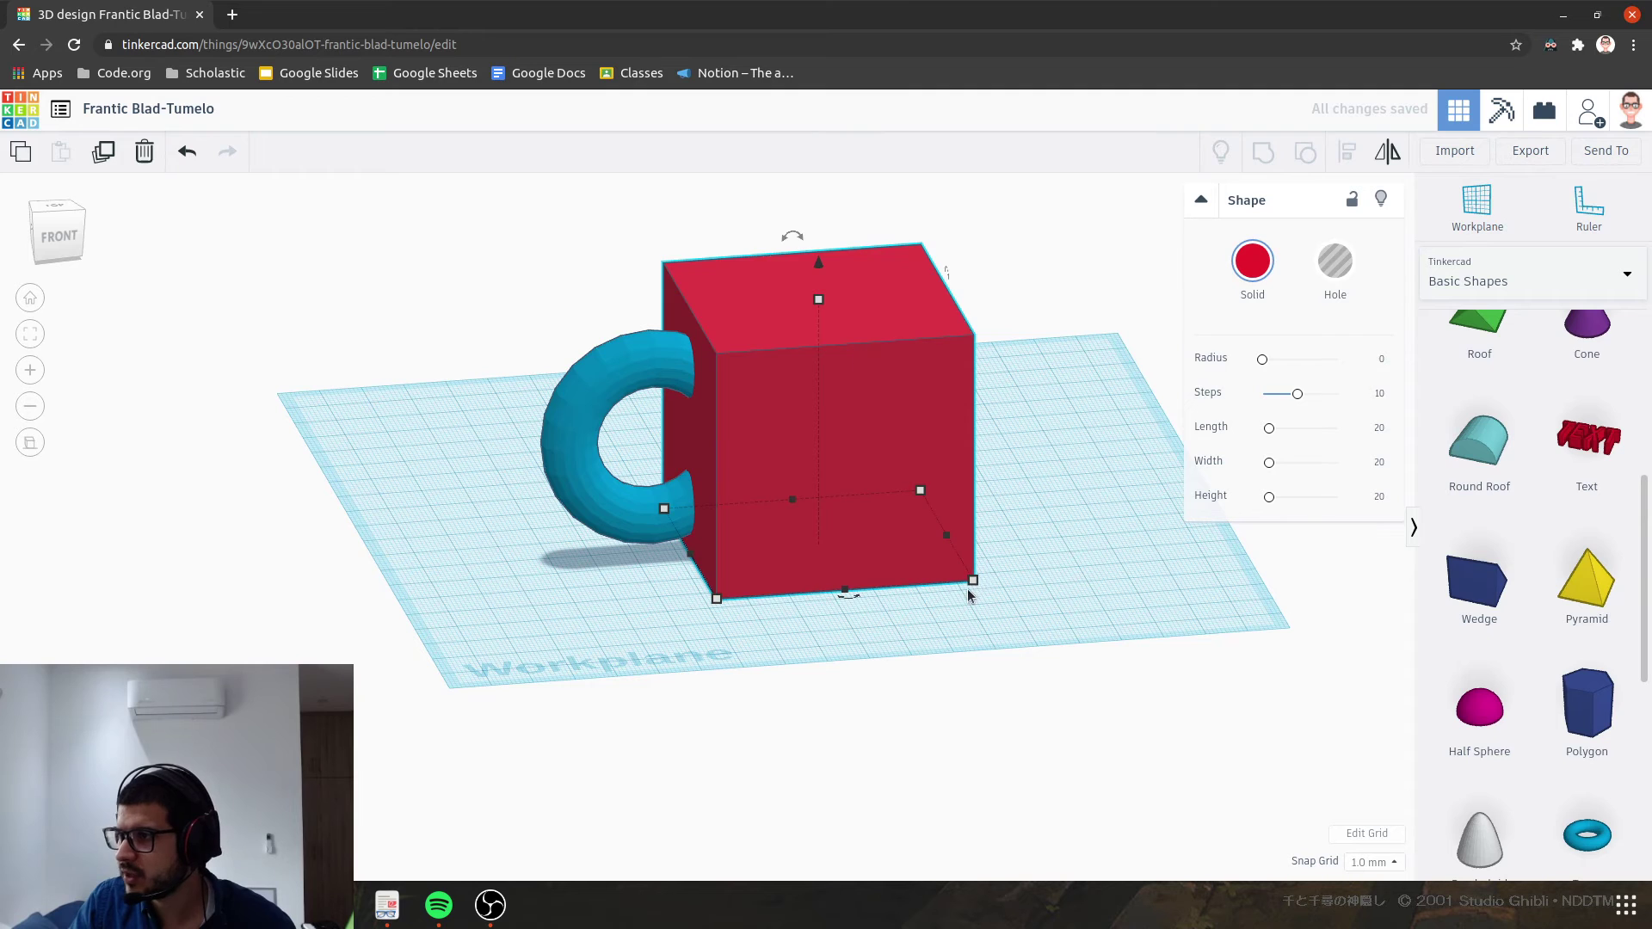
mouse_move(975, 585)
left_click_drag(977, 586, 916, 543)
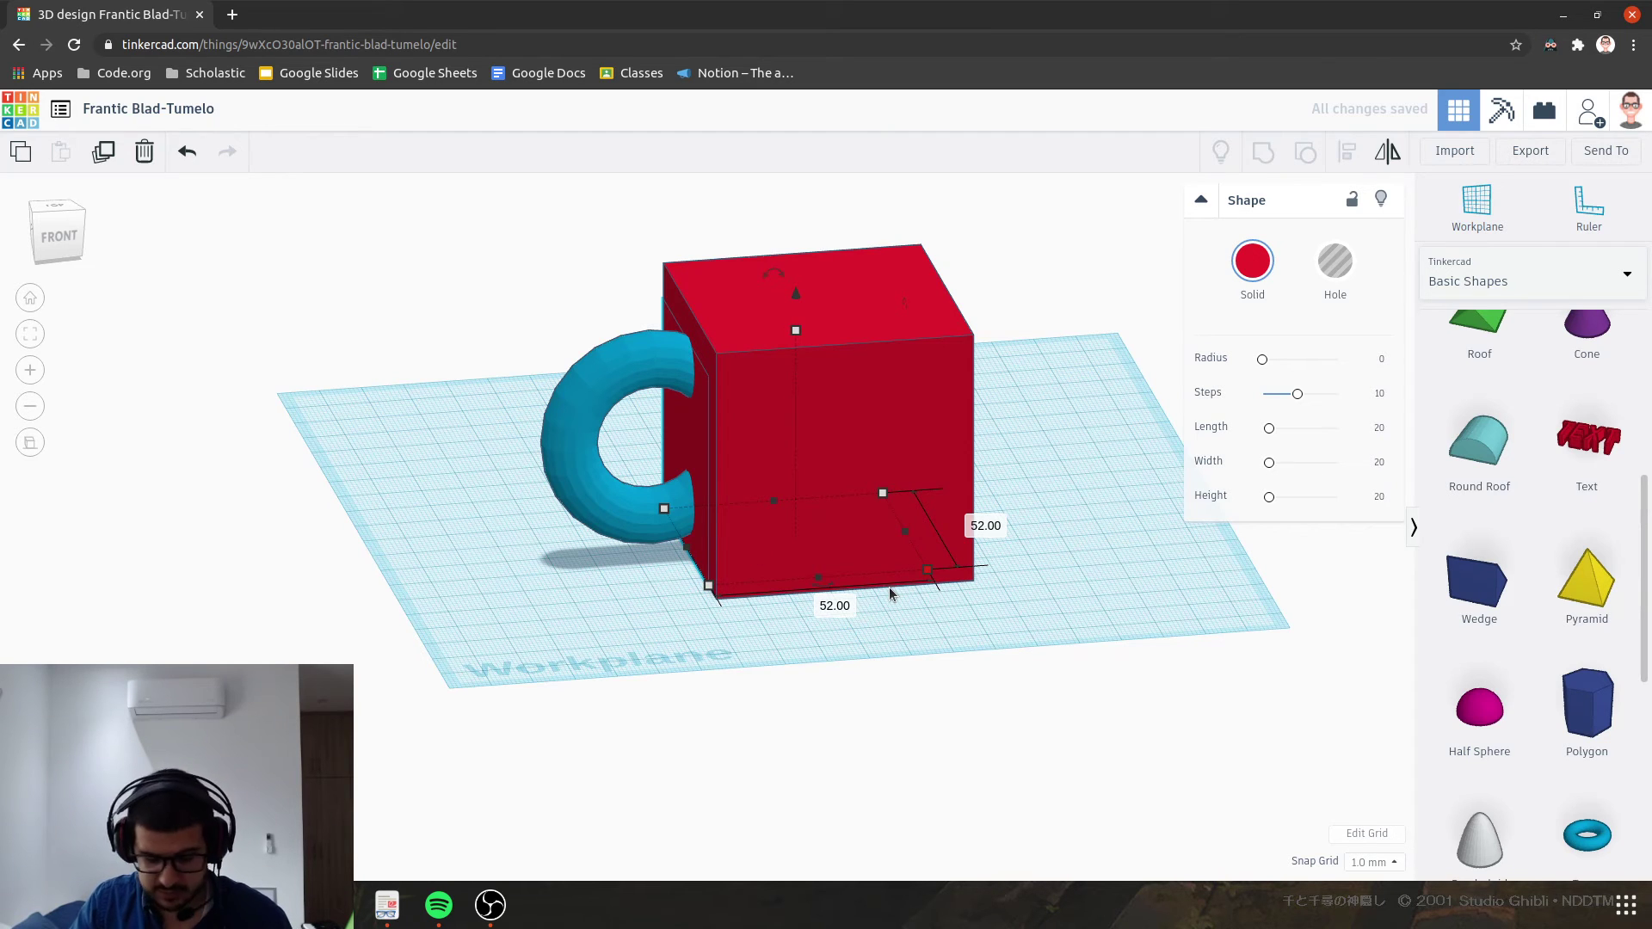
key("ctrl+z")
Step: Duplicate the red box in front of the workplane and resize the copy to about 48 by 48 mm and 106 mm tall
left_click_drag(762, 302, 551, 542, "alt")
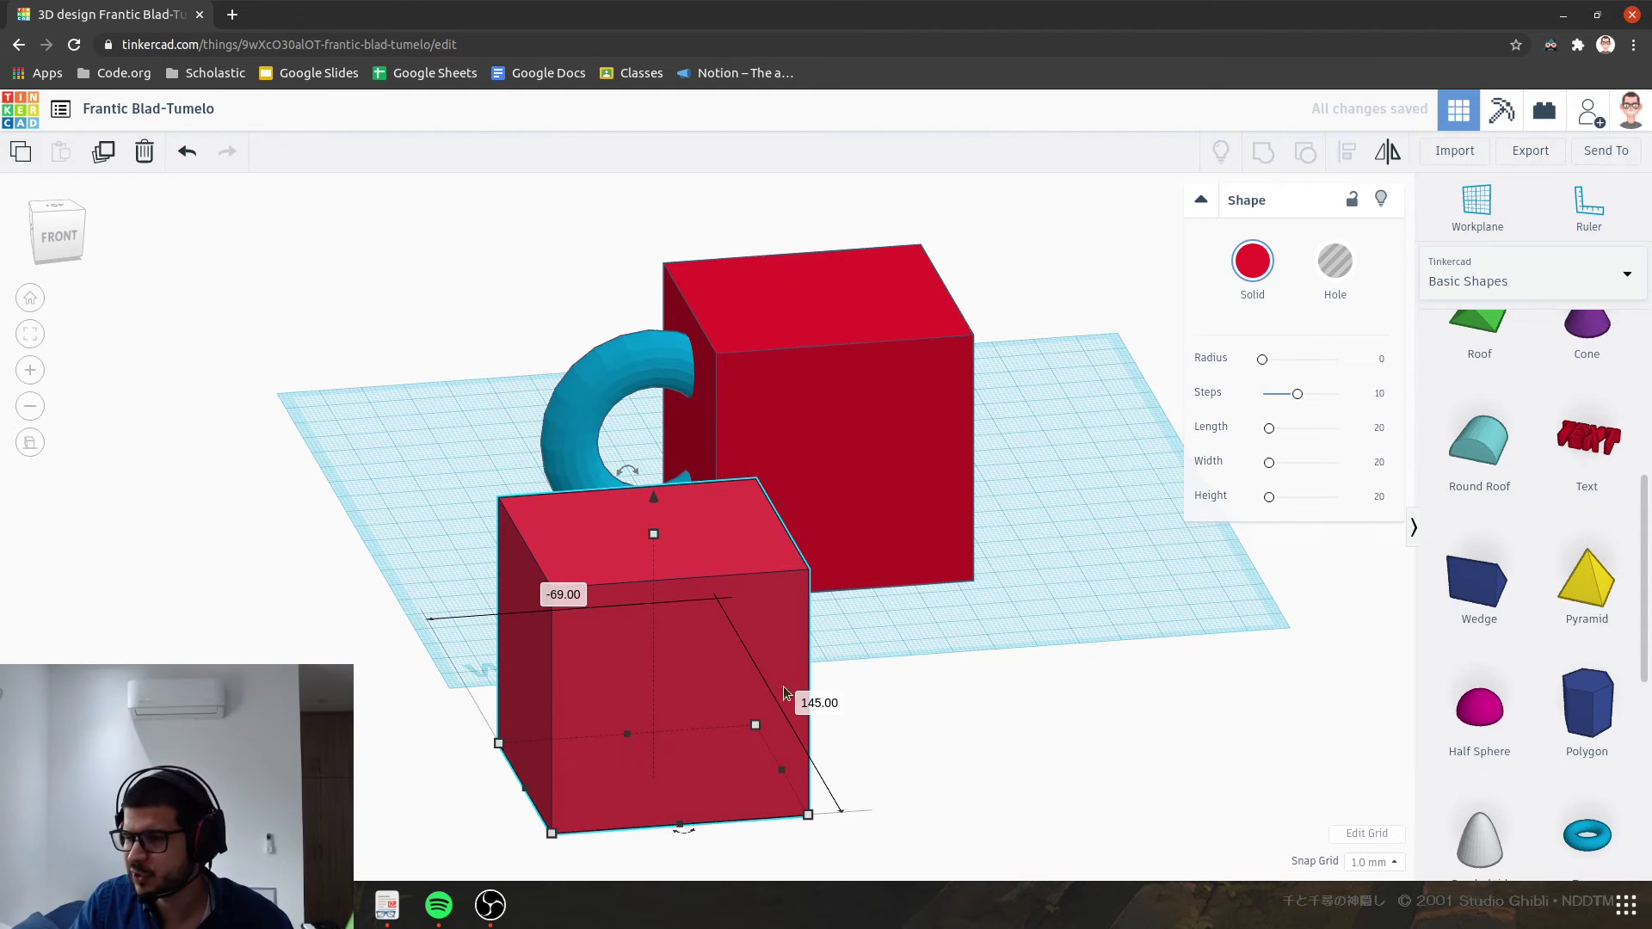
left_click_drag(809, 820, 734, 789)
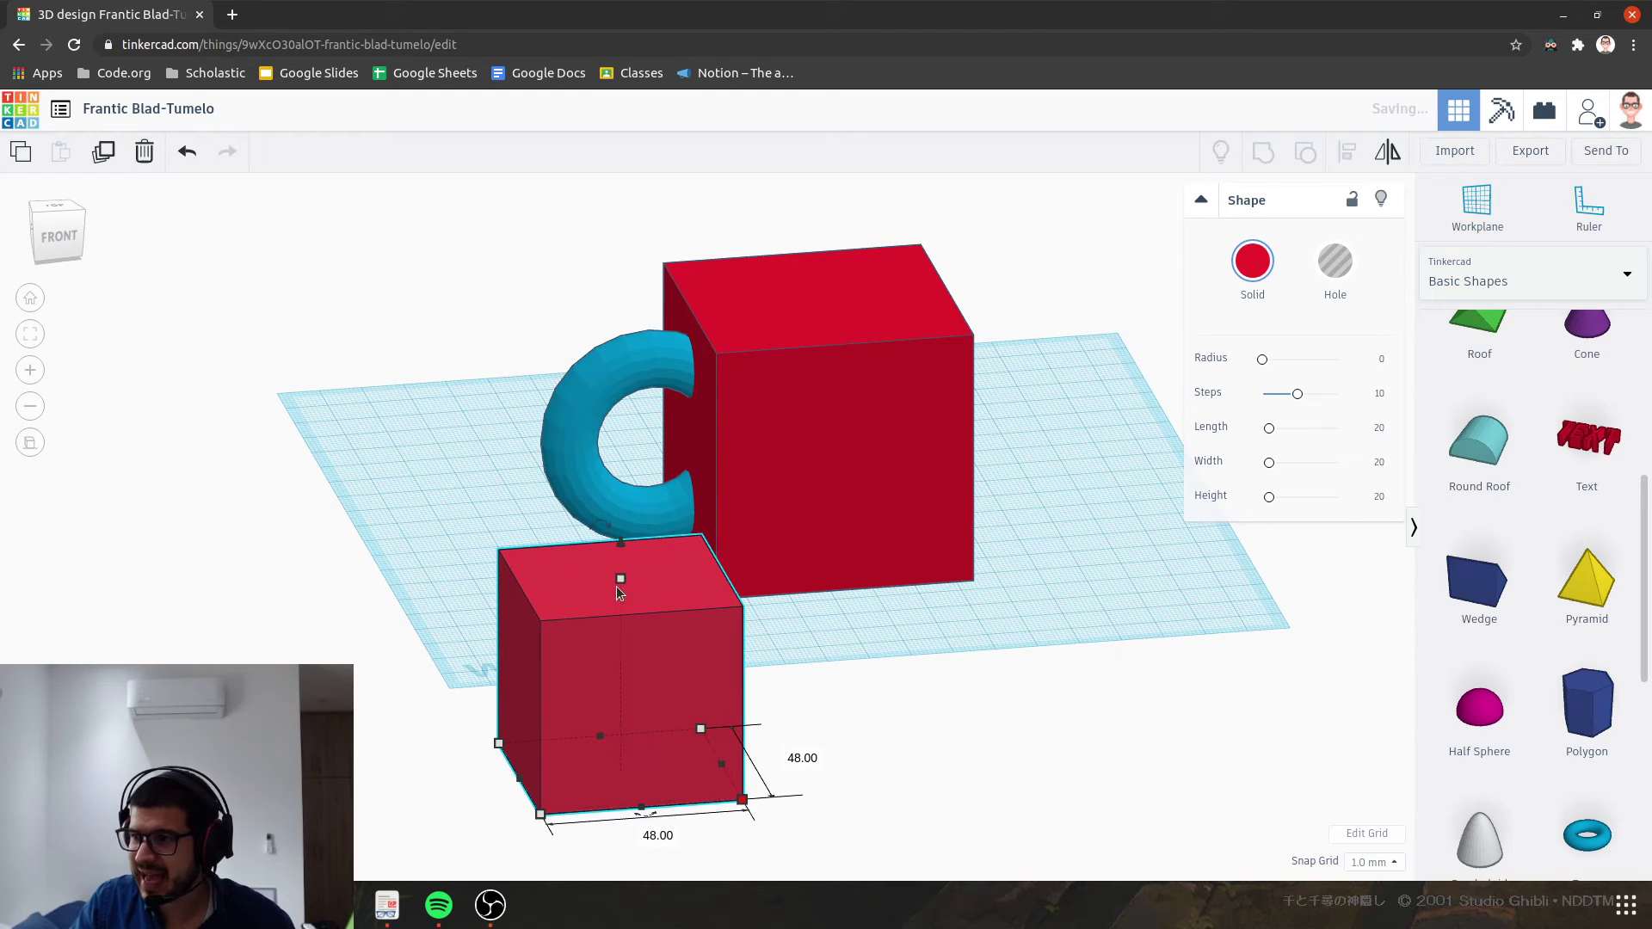
left_click_drag(616, 585, 627, 322)
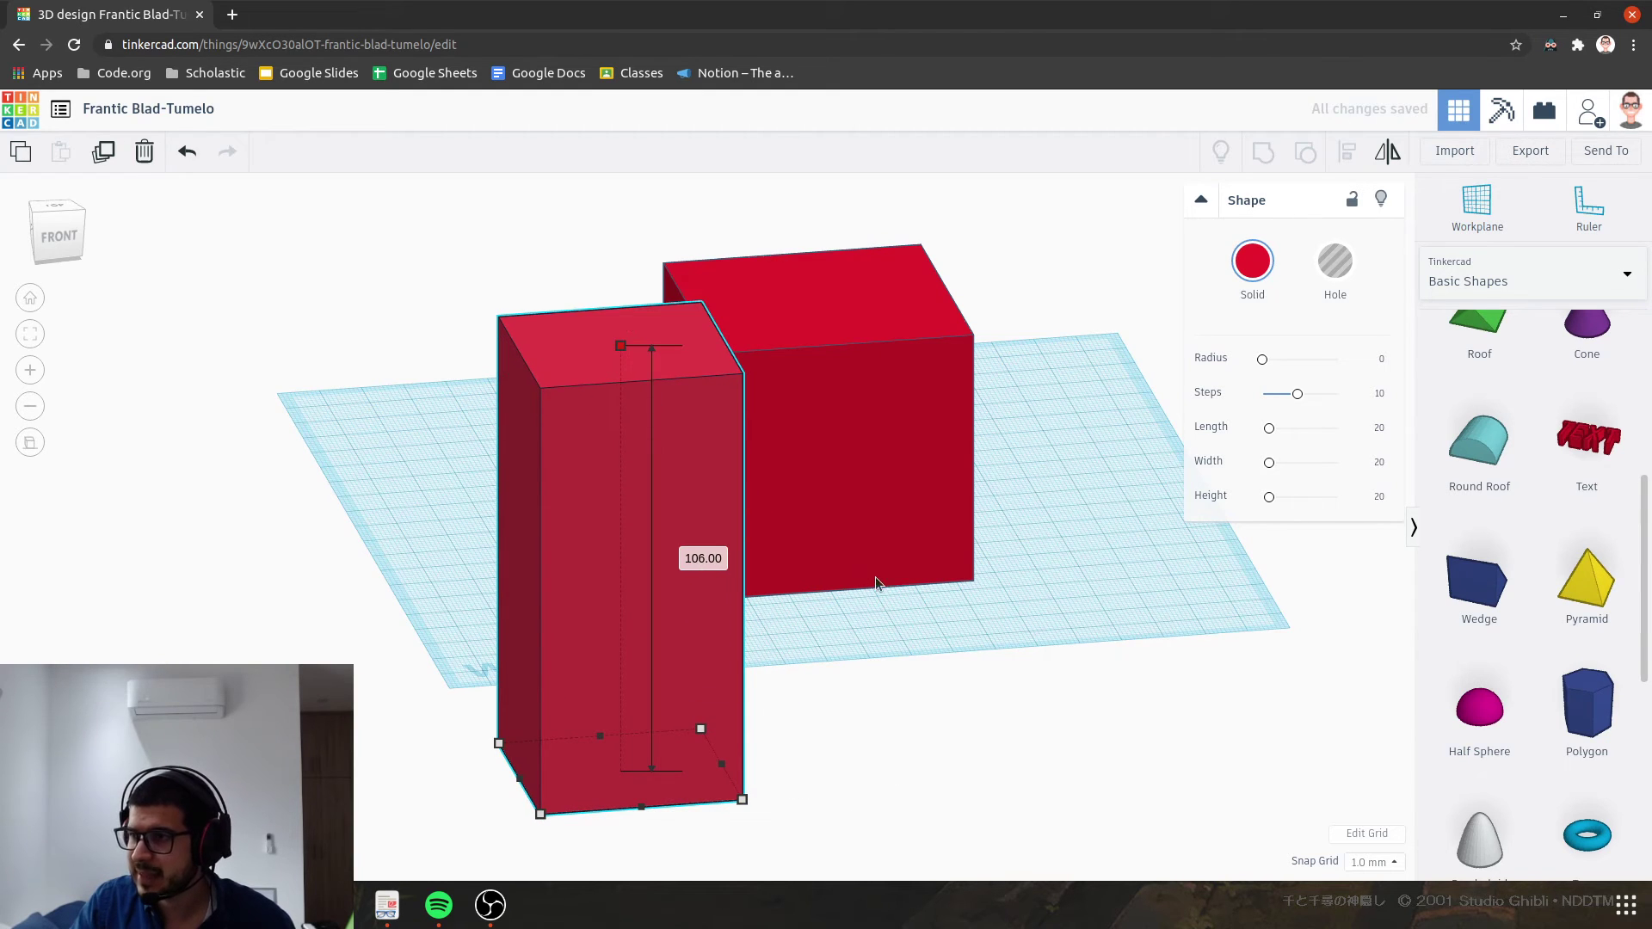
Step: In the top view, move the tall narrow box into the large box, leaving a roughly even border around it
left_click(57, 207)
scroll(586, 666, "down", 5)
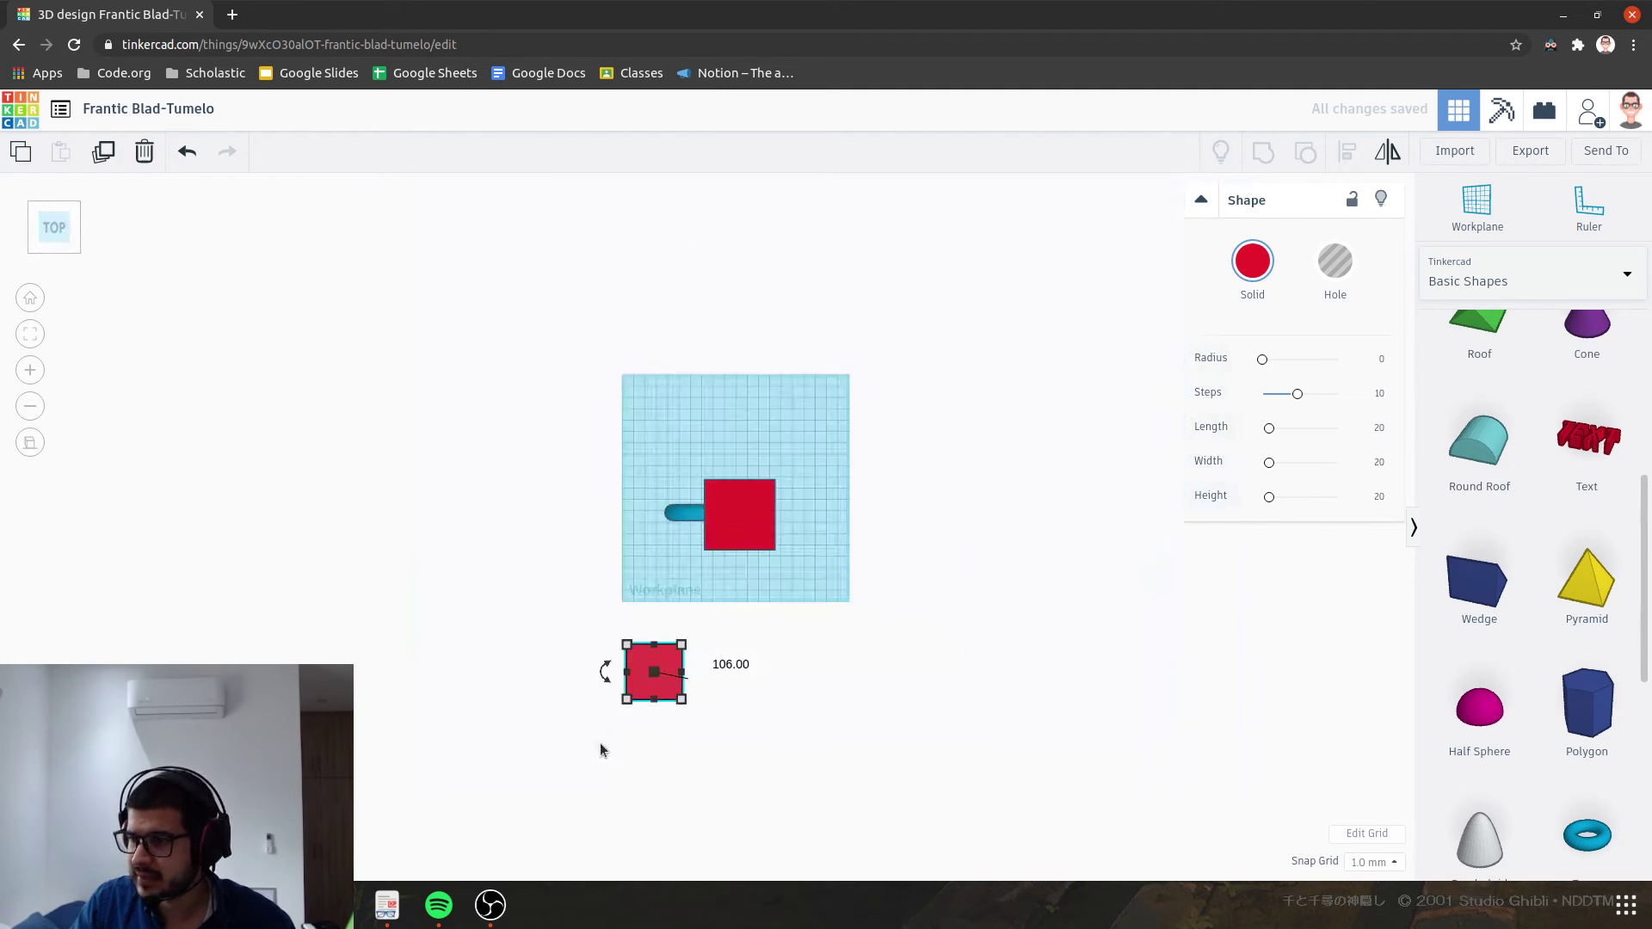
scroll(669, 653, "up", 3)
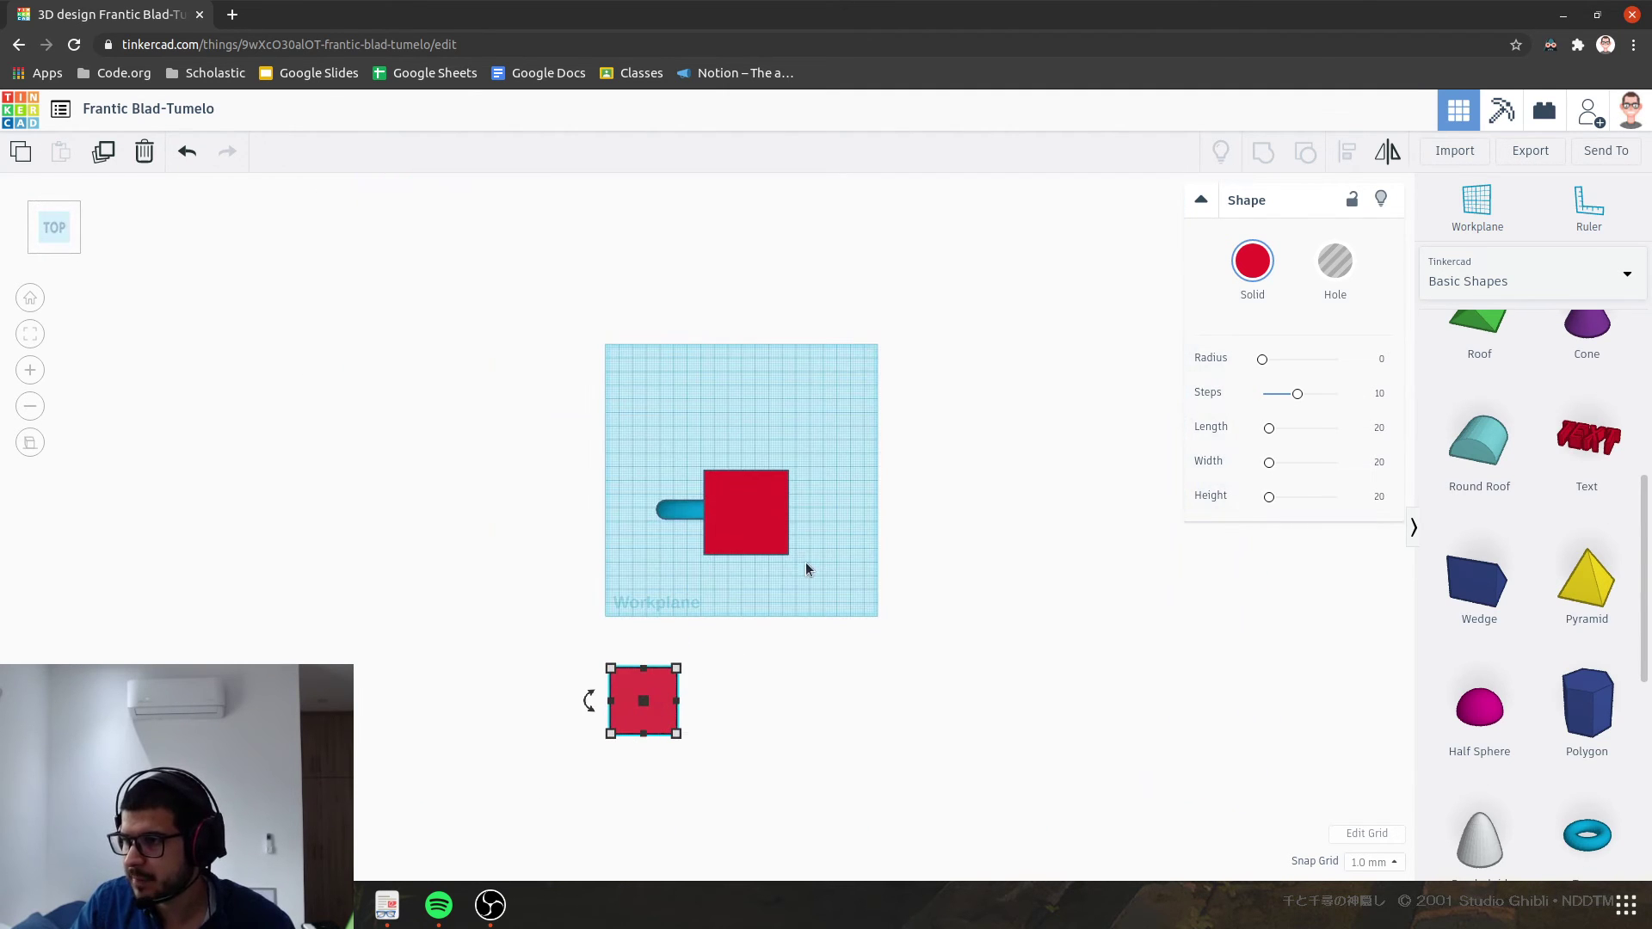
left_click_drag(644, 702, 757, 504)
scroll(757, 504, "up", 1)
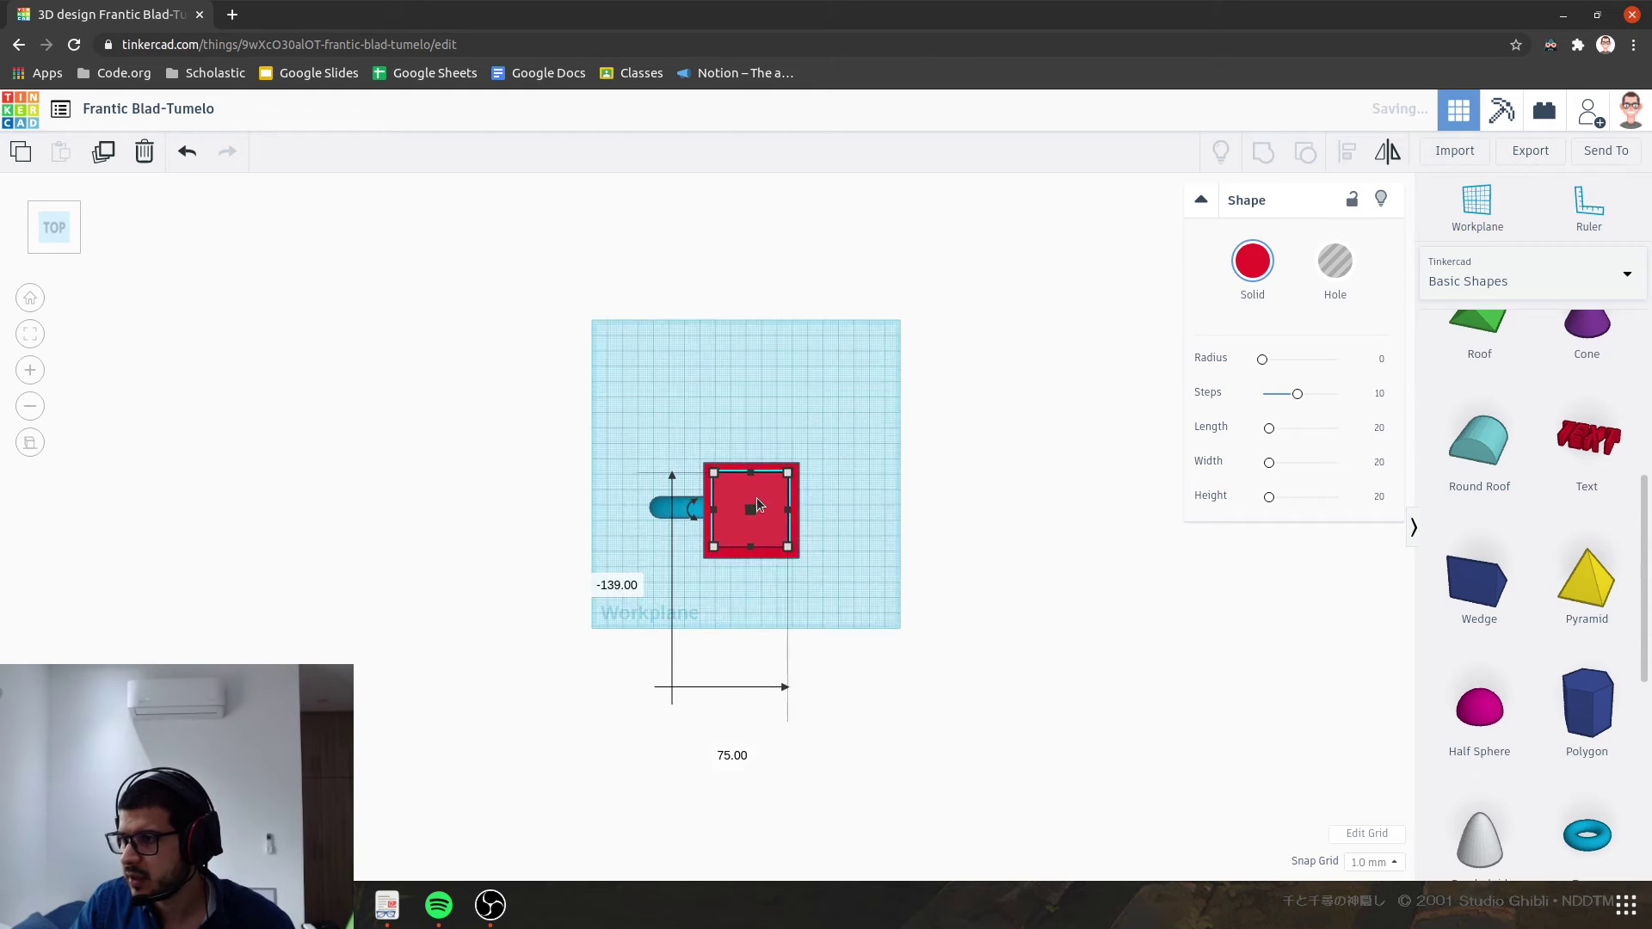
scroll(756, 497, "up", 3)
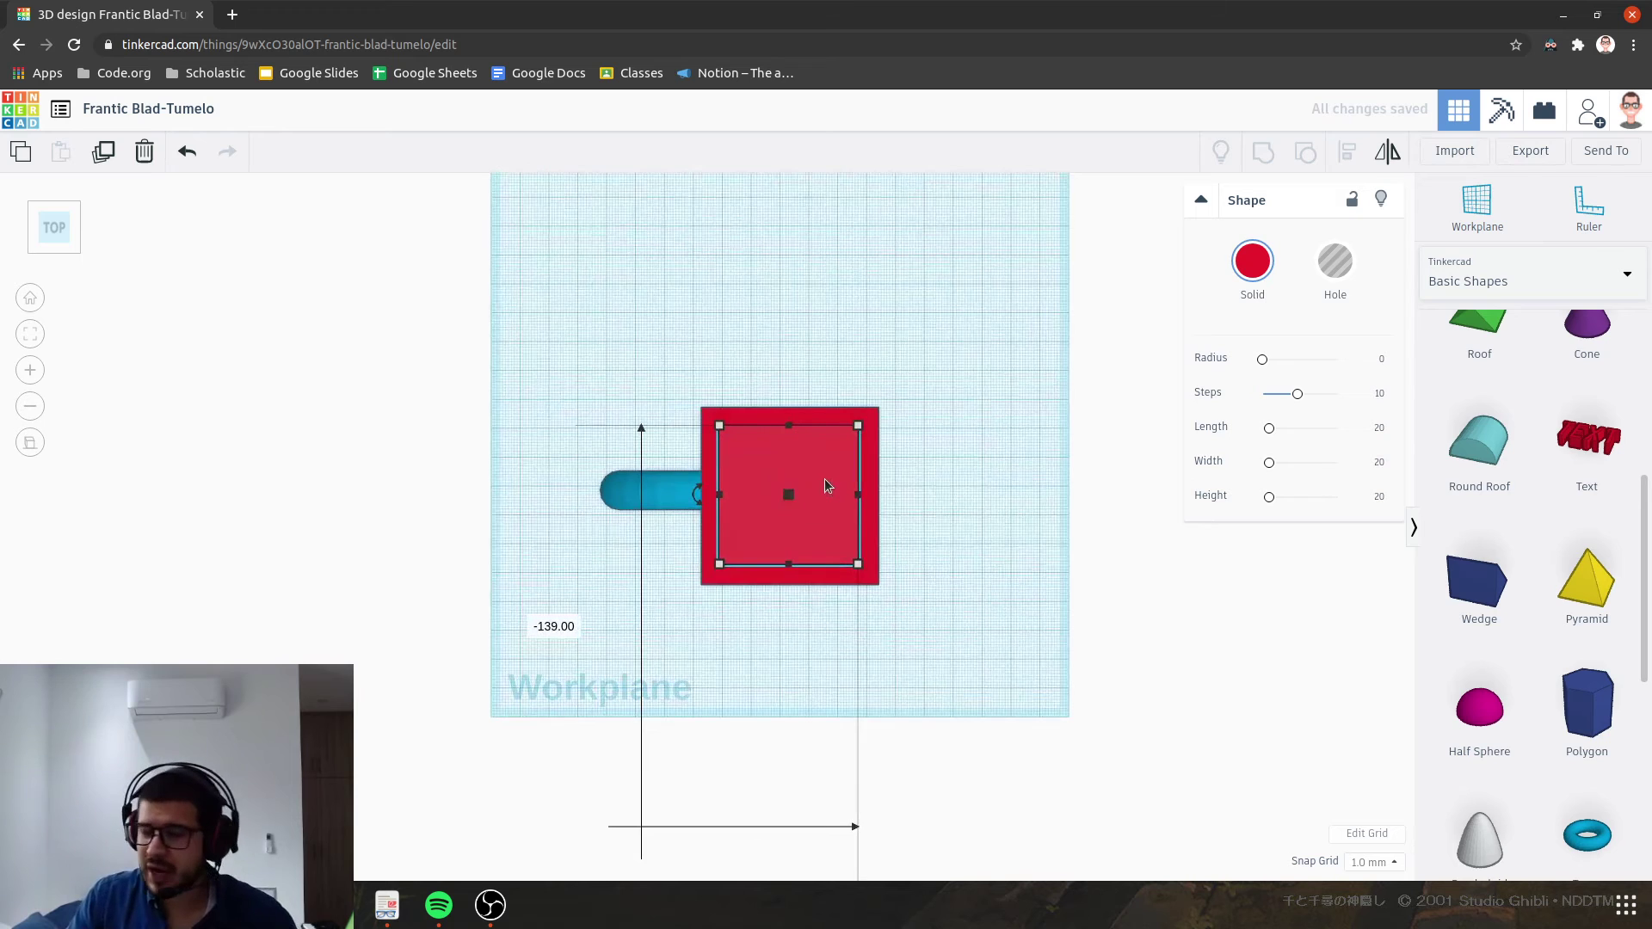
Step: Raise the inner box 6 mm above the workplane from the front and turn it into a hole
left_click_drag(828, 470, 826, 466)
right_click_drag(1013, 688, 1005, 478)
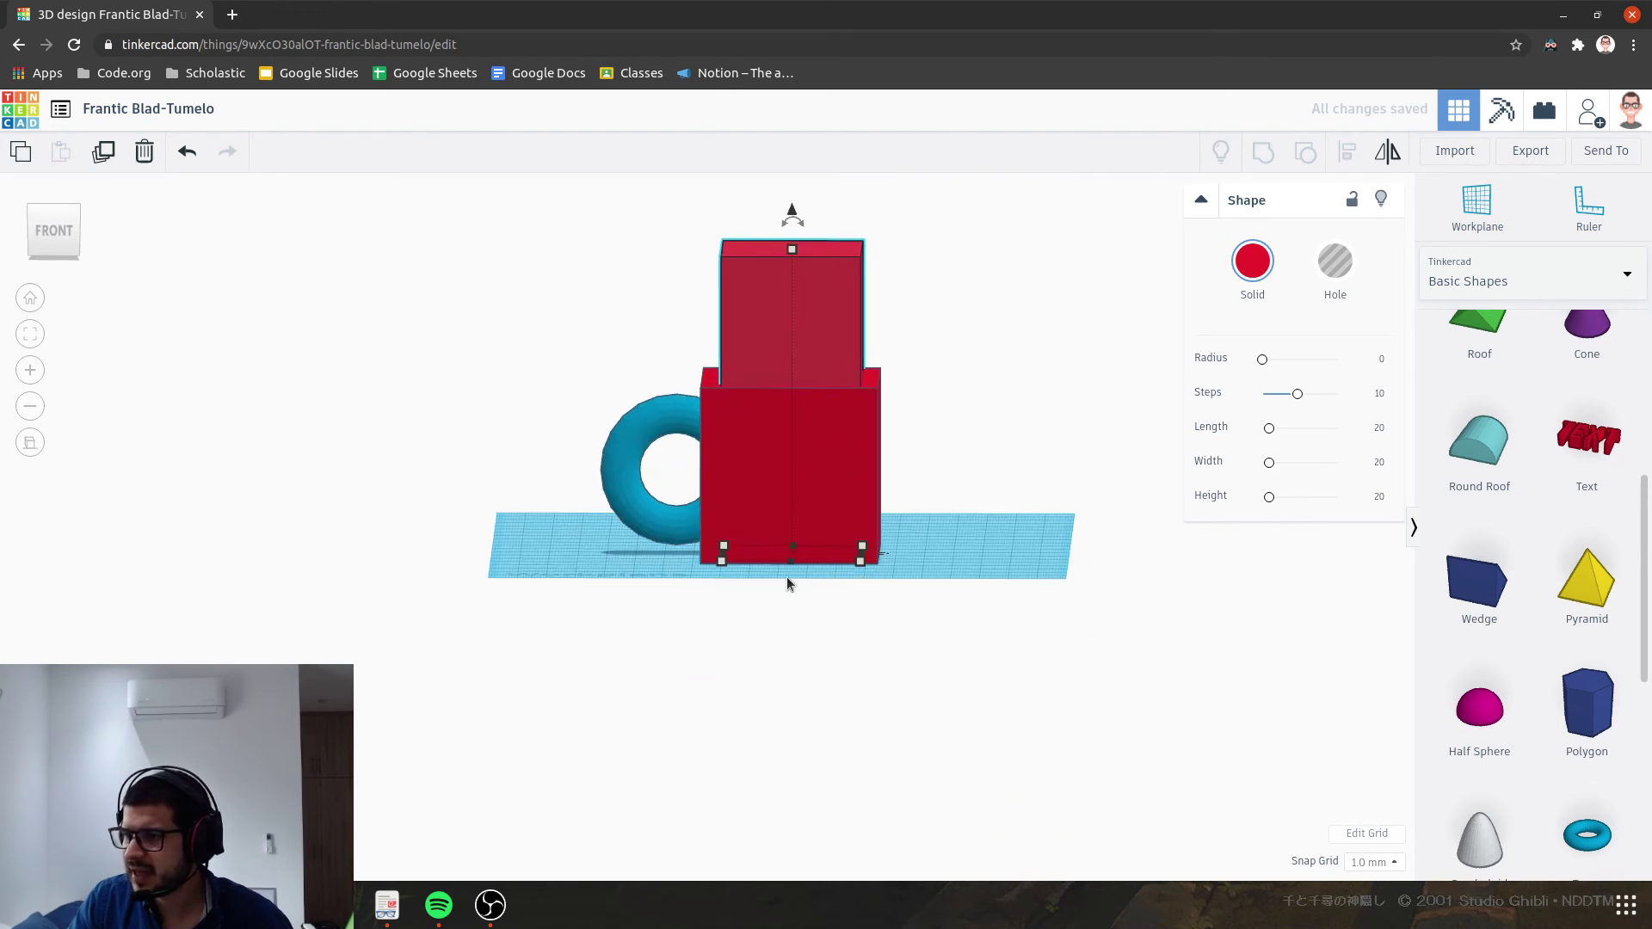
mouse_move(792, 211)
left_mouse_down()
mouse_move(792, 183)
mouse_move(785, 208)
left_mouse_up()
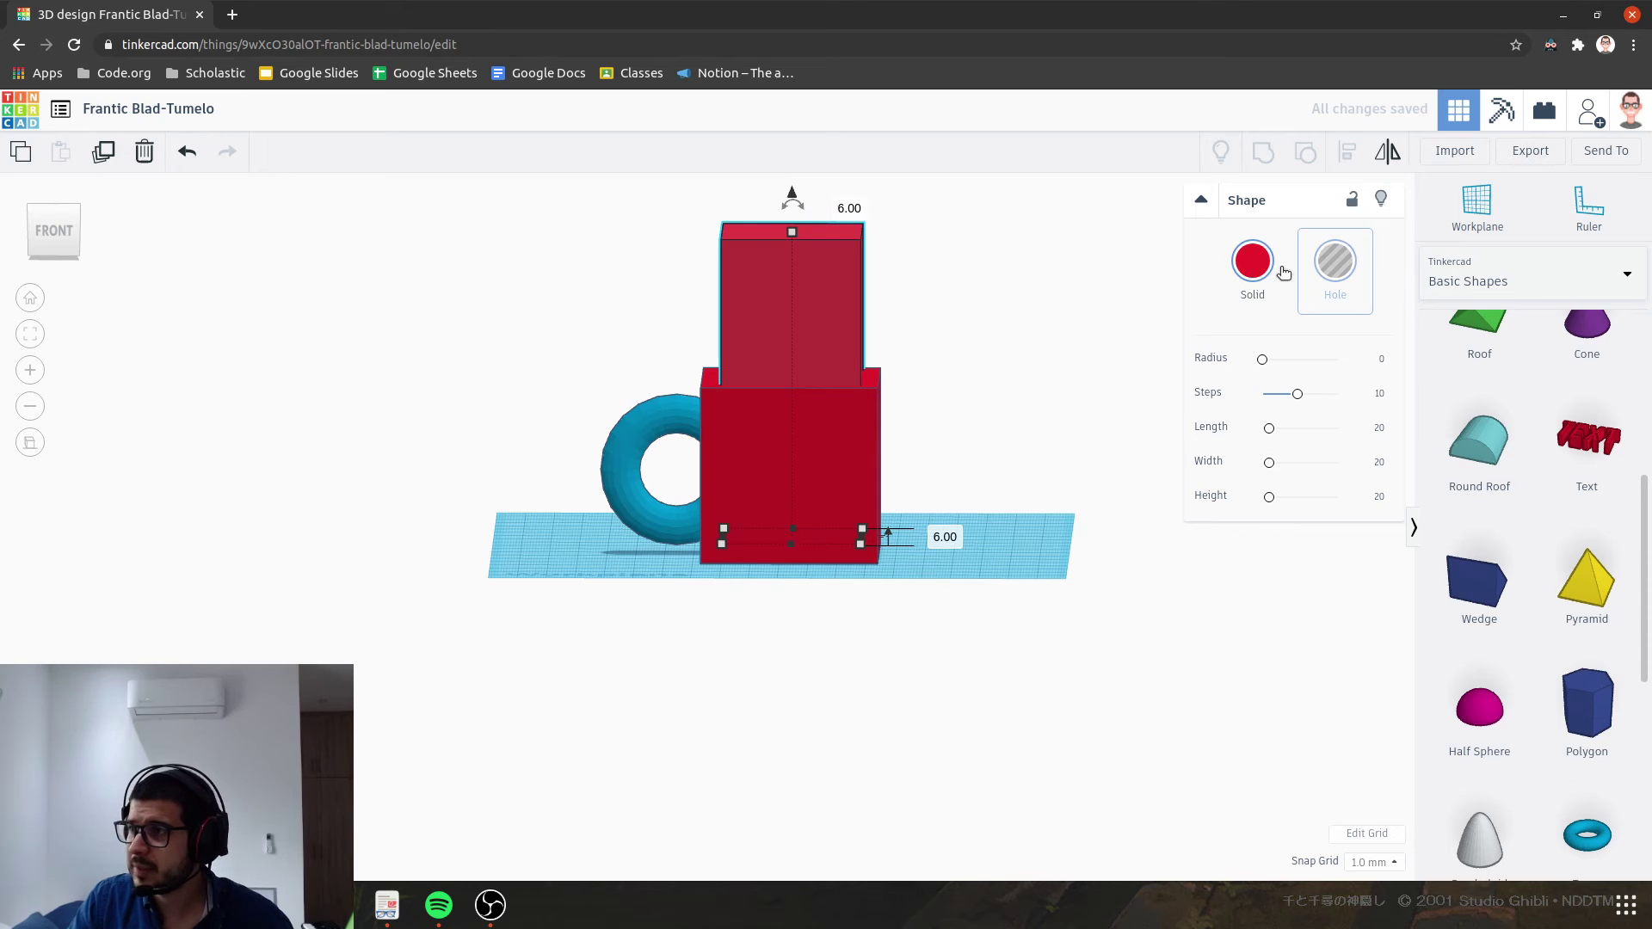
left_click(1335, 261)
left_click(700, 452, "shift")
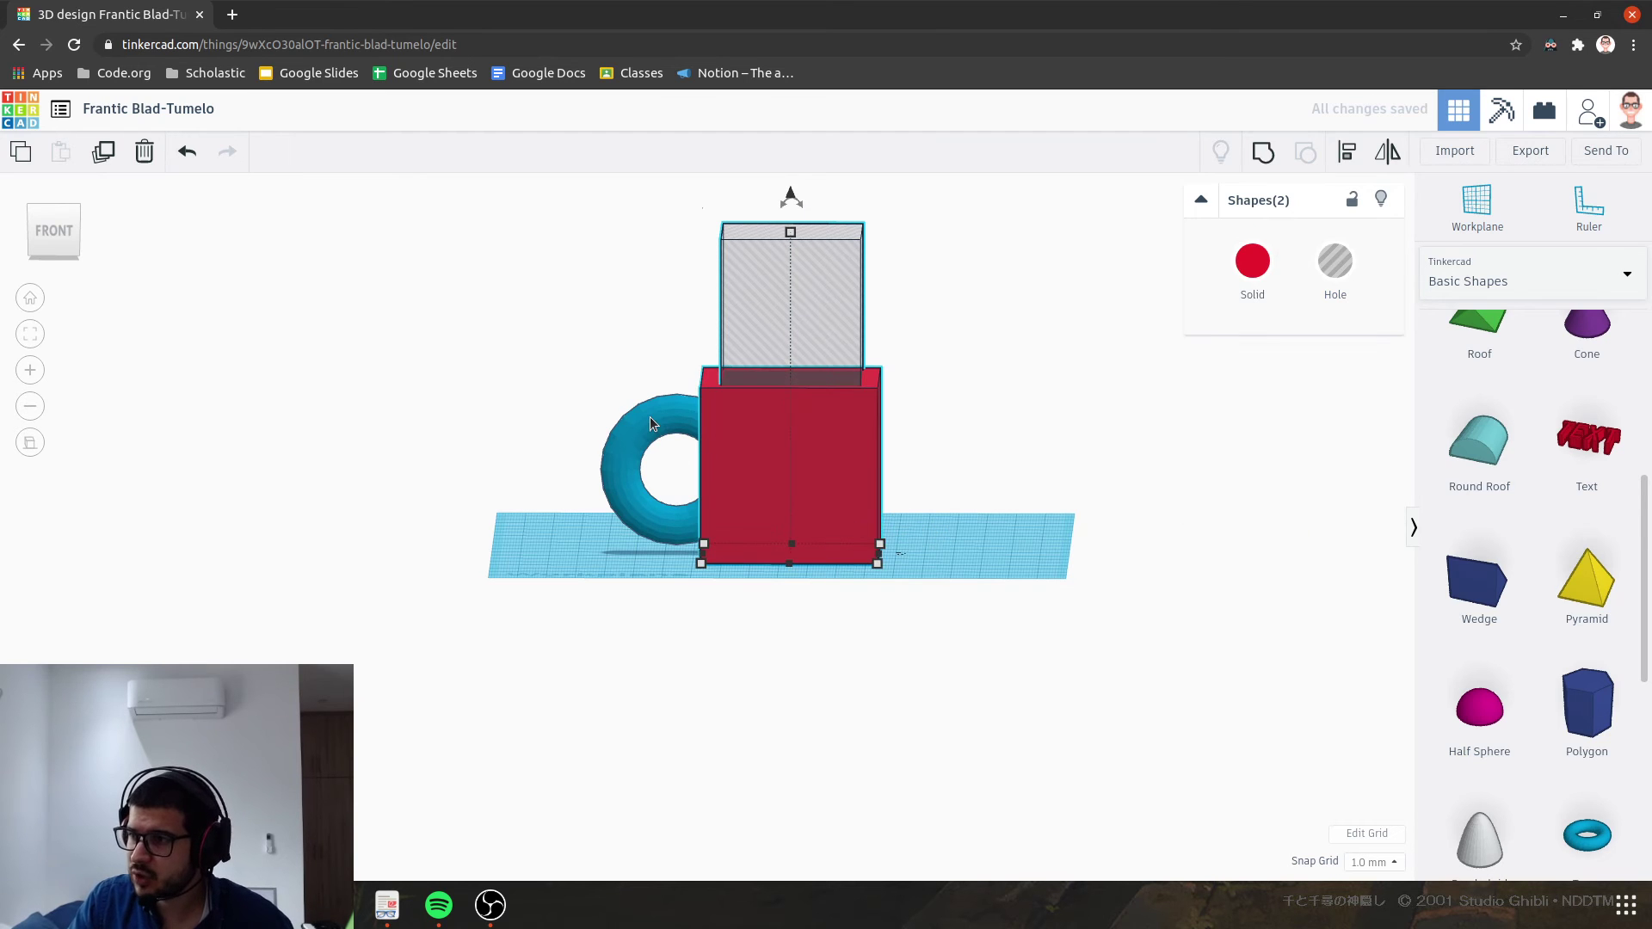
left_click(649, 416, "shift")
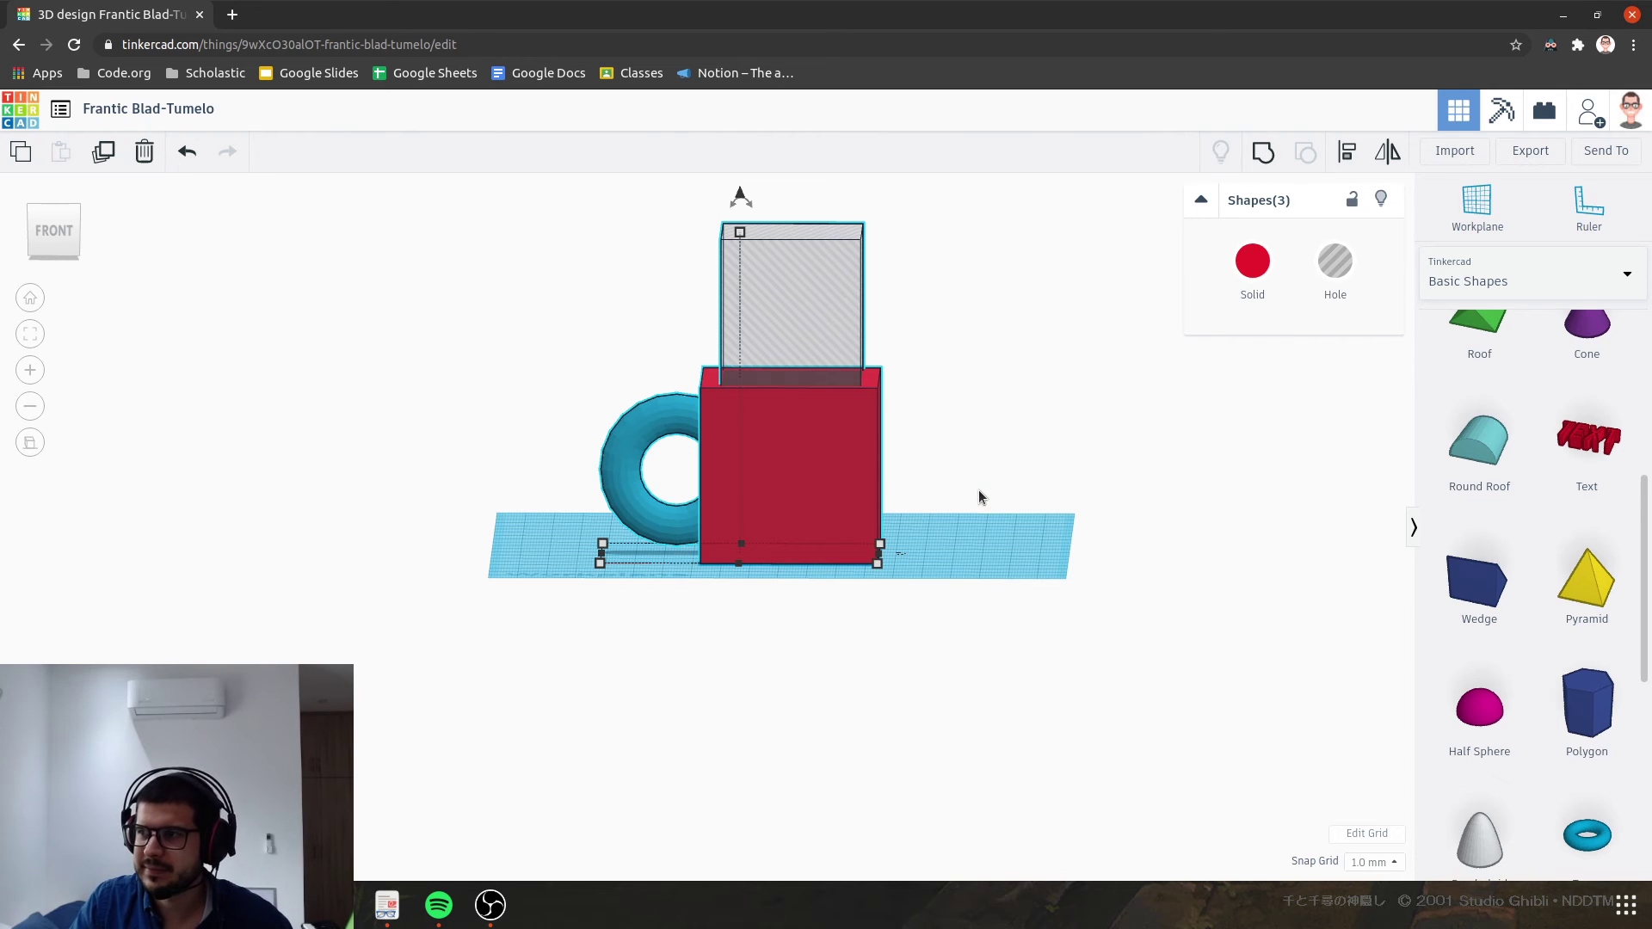
left_click(1001, 370)
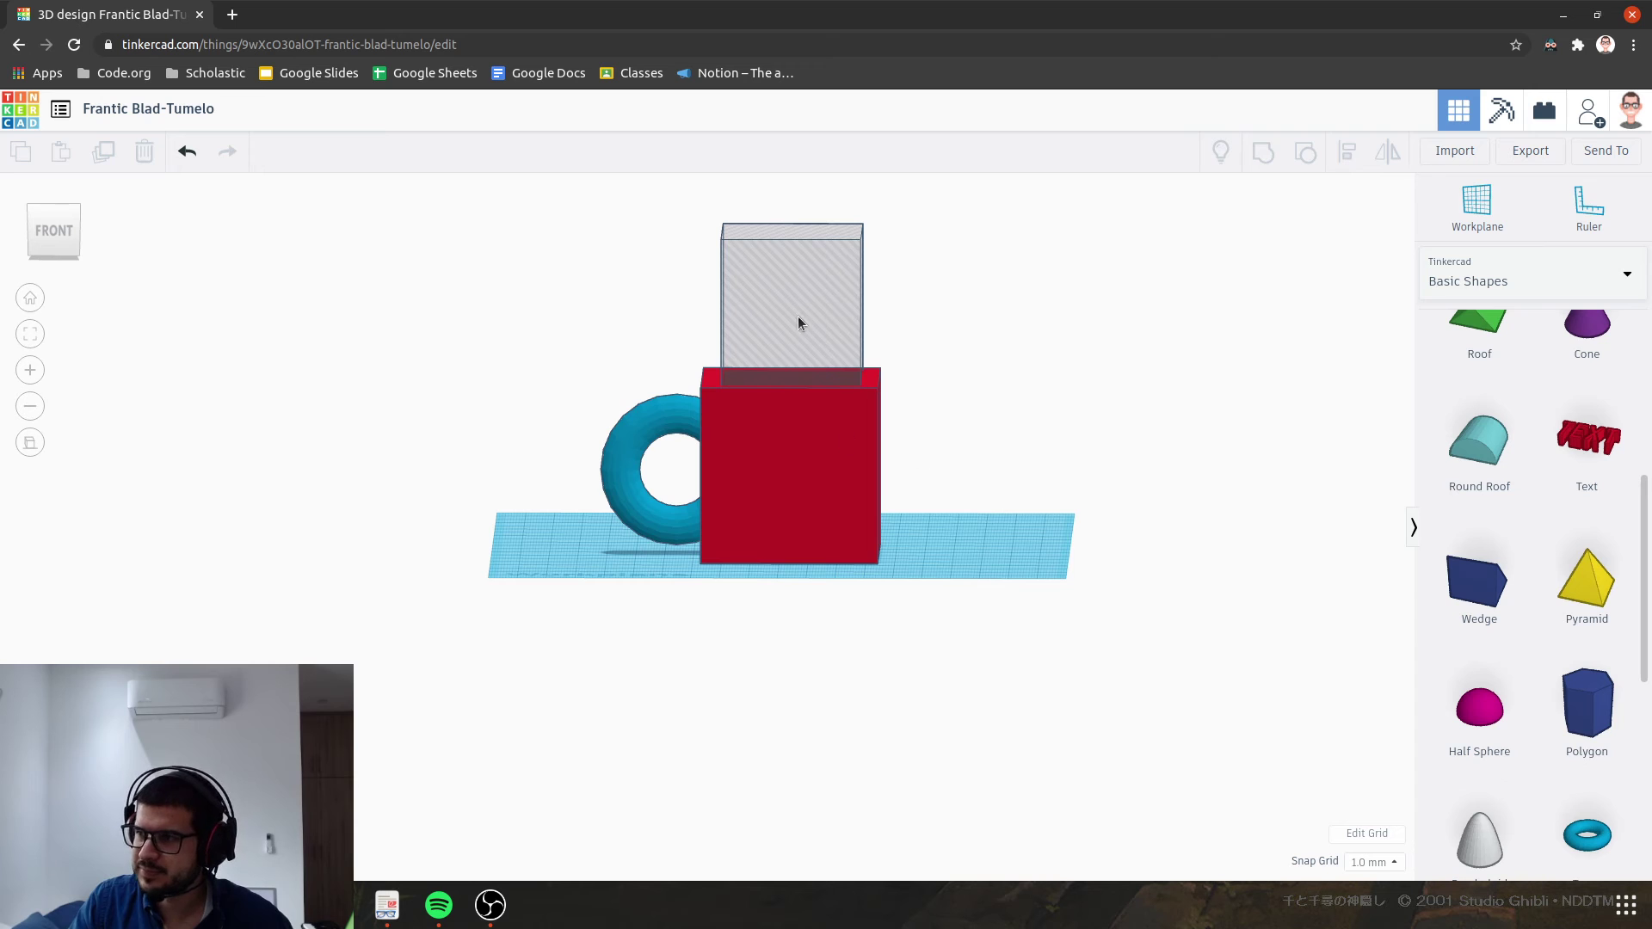
Step: Group the tall hole box with the red outer box to hollow it out
right_click_drag(789, 327, 1060, 445)
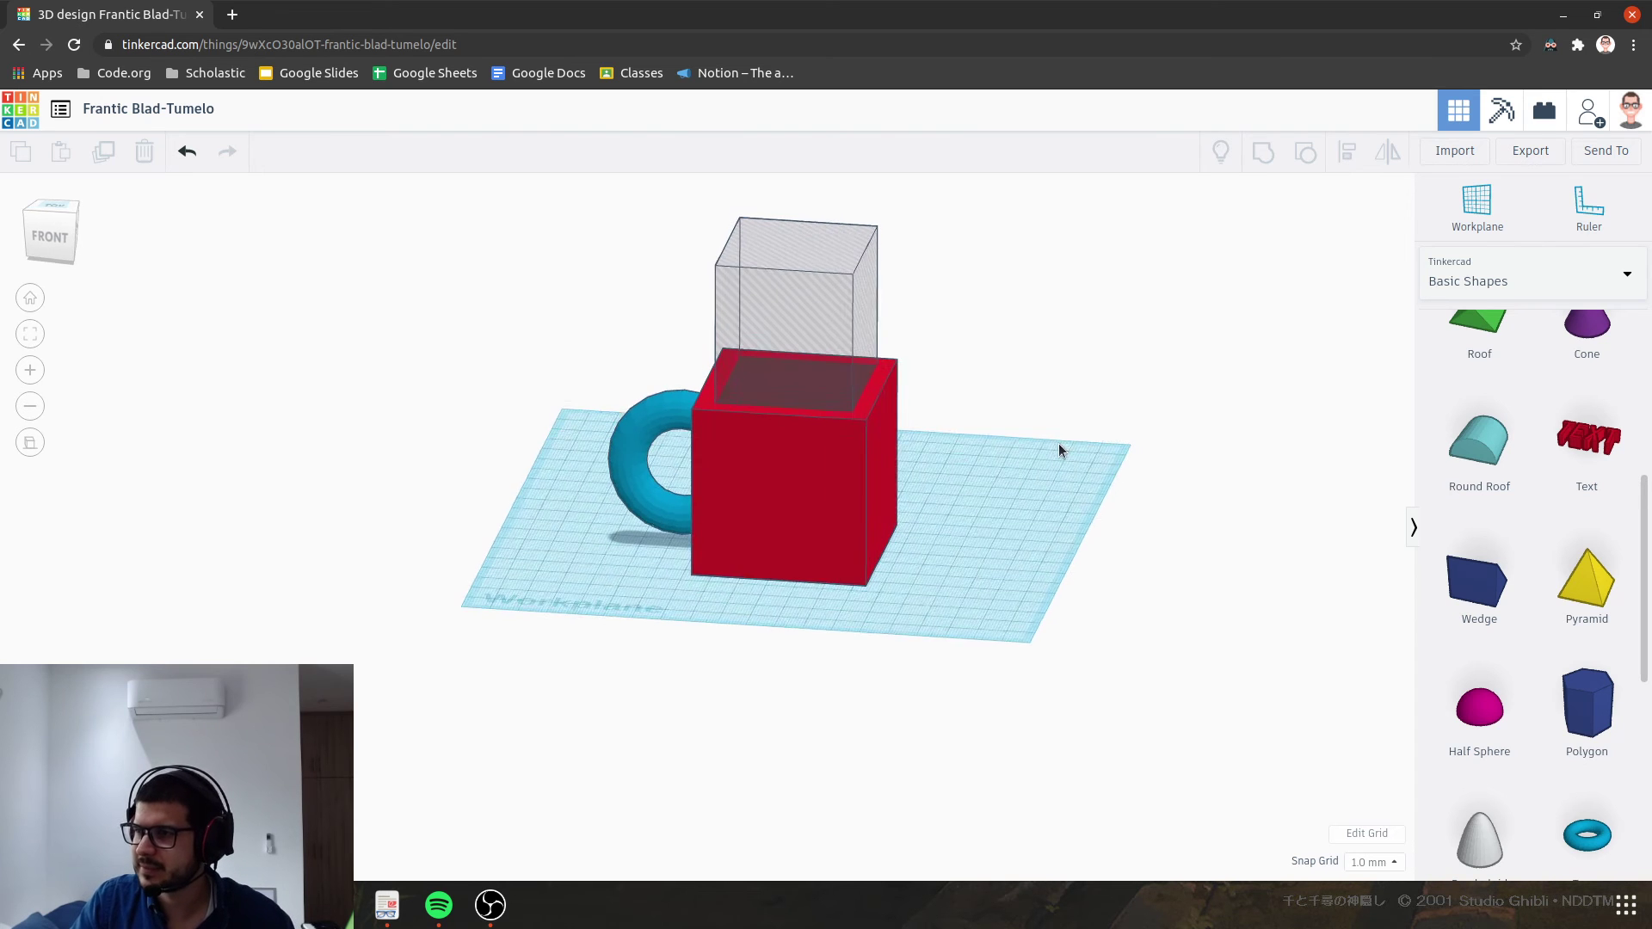
left_click(790, 286)
left_click(718, 436, "shift")
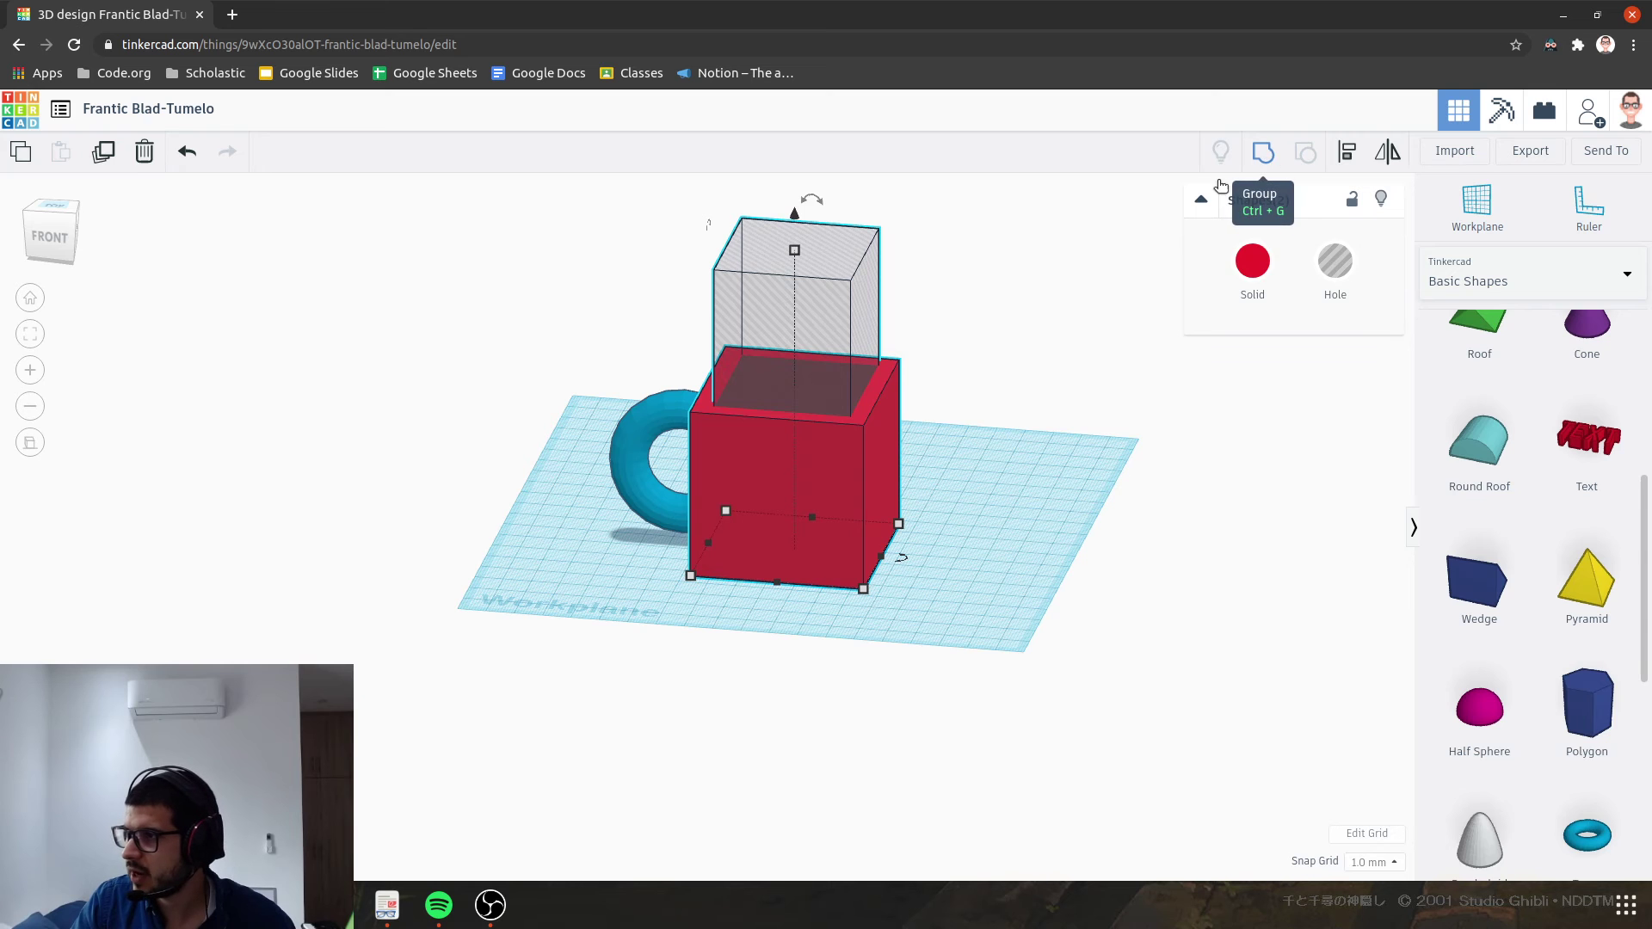
left_click(1267, 153)
Step: Group the torus handle with the hollowed red box
right_click_drag(981, 354, 669, 436)
left_click(670, 435)
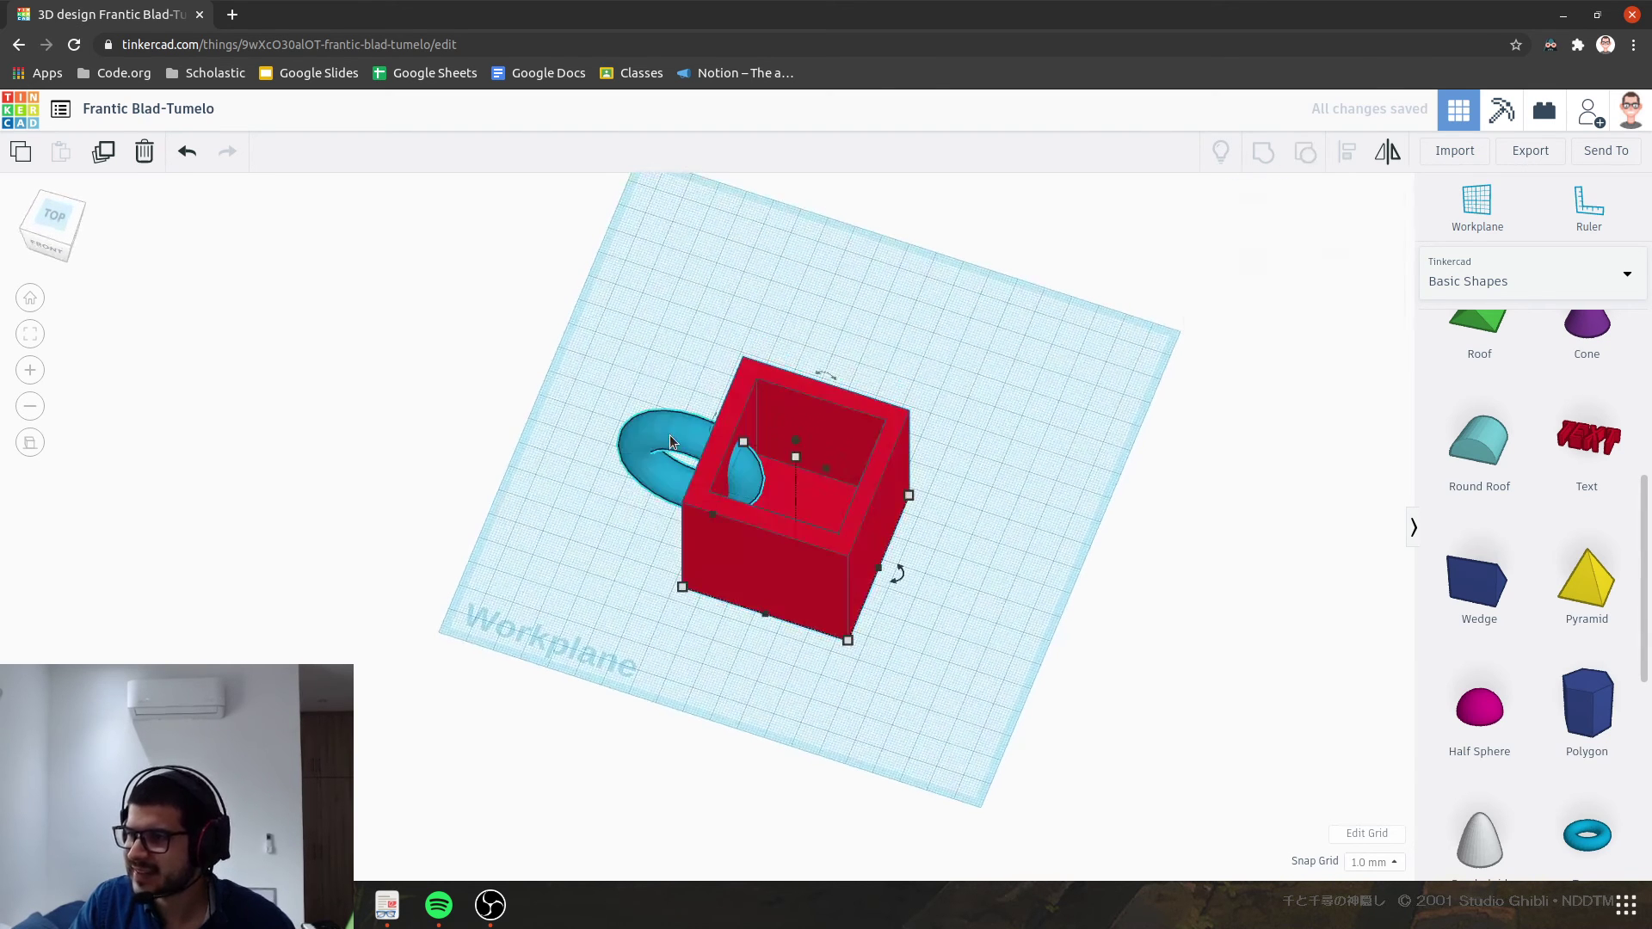
left_click(756, 395, "shift")
left_click(1263, 153)
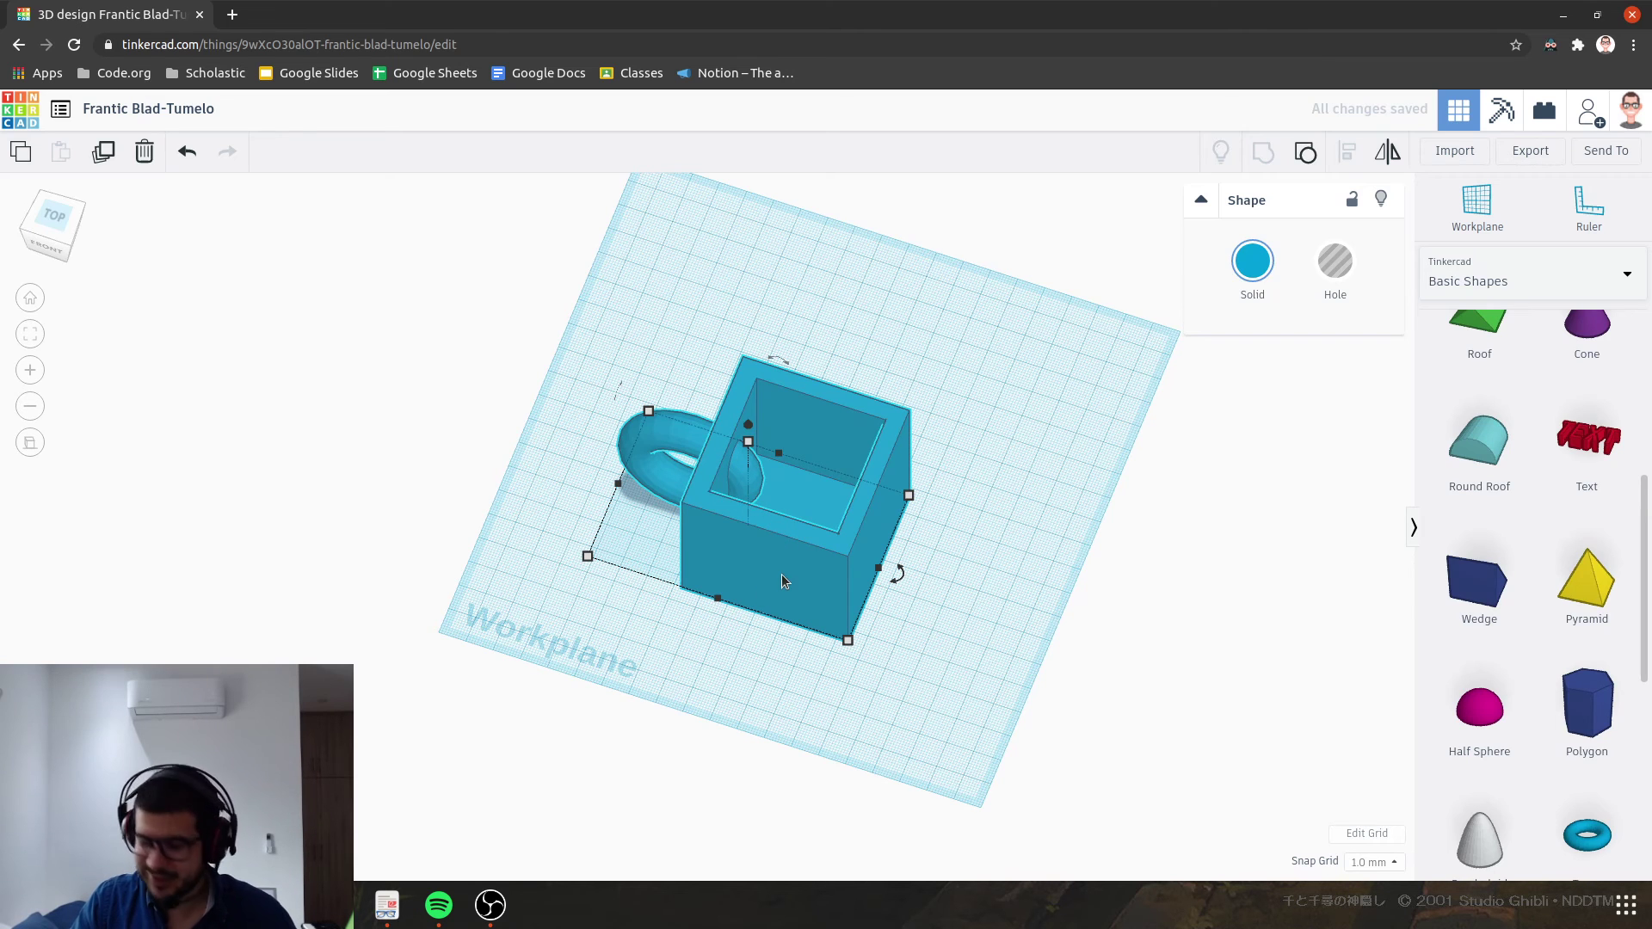
Step: Undo the last two groupings, back to separate torus, outer box and hole box
left_click(187, 152)
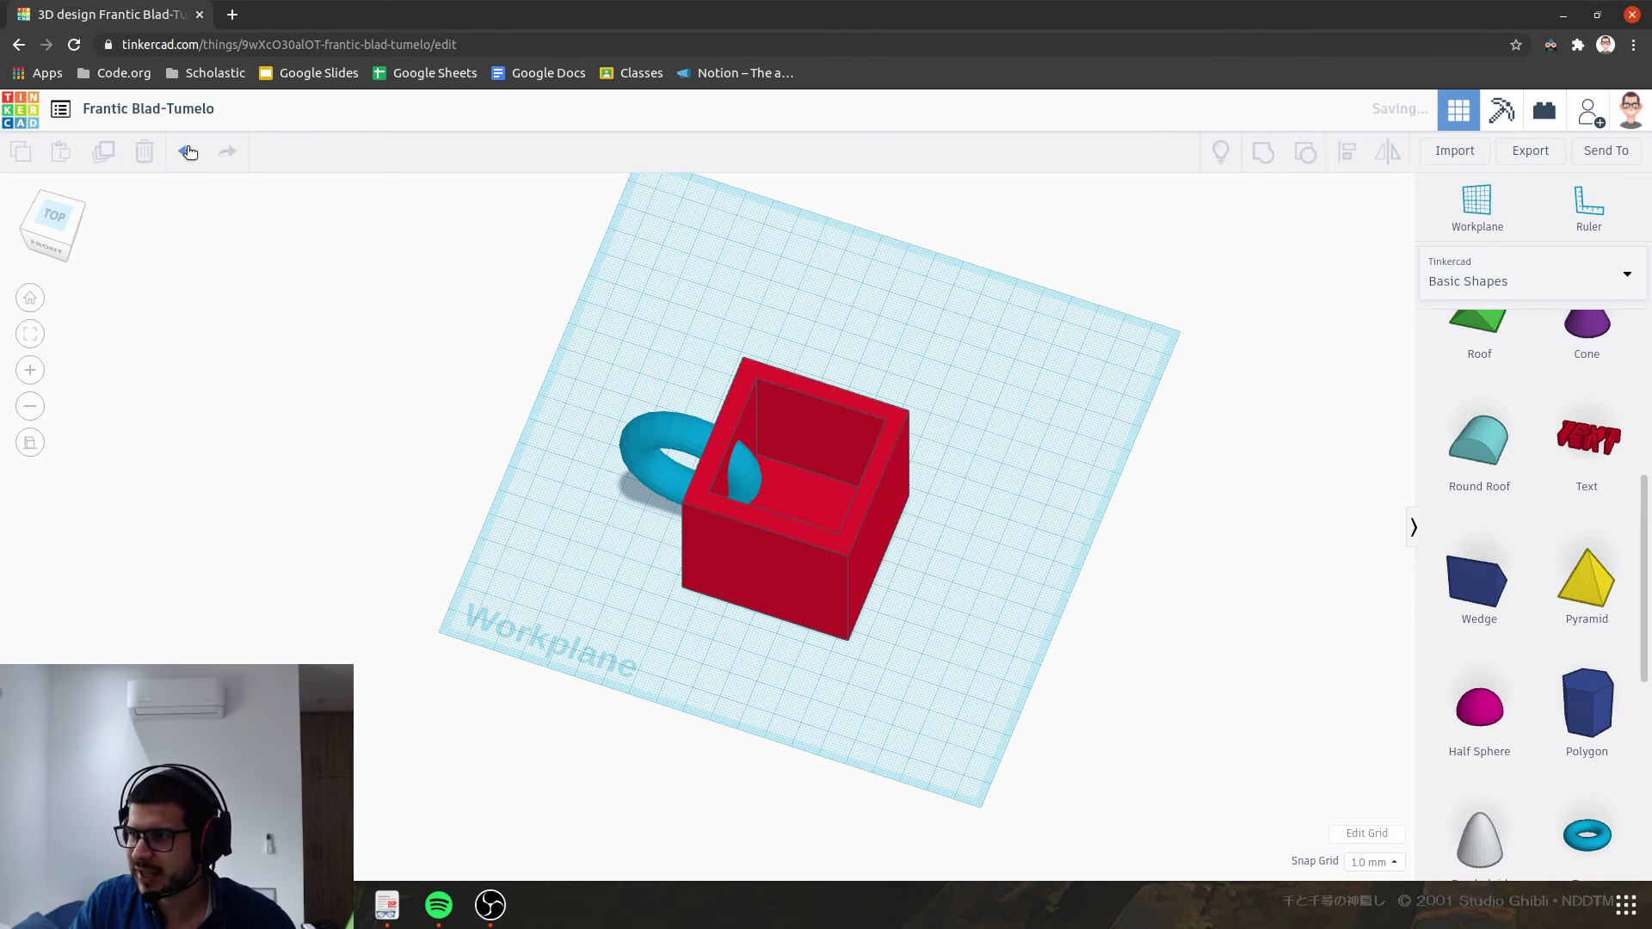
left_click(188, 152)
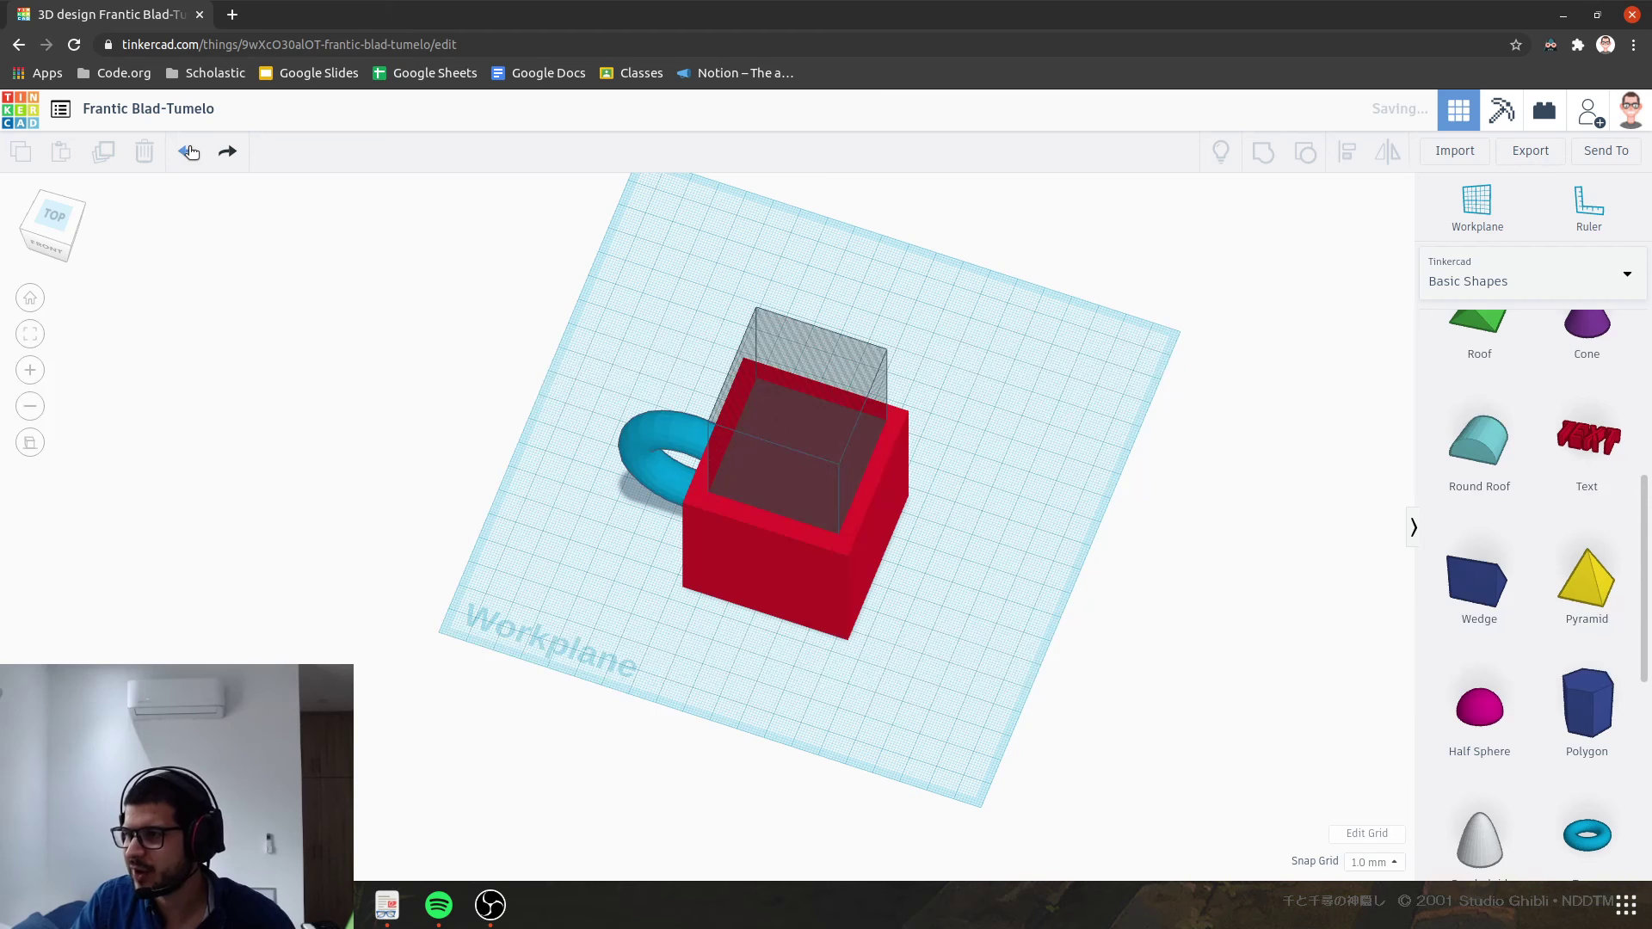
Step: Group the torus handle with the solid outer box, leaving the hole box out of the group
left_click(643, 463)
left_click(734, 557, "shift")
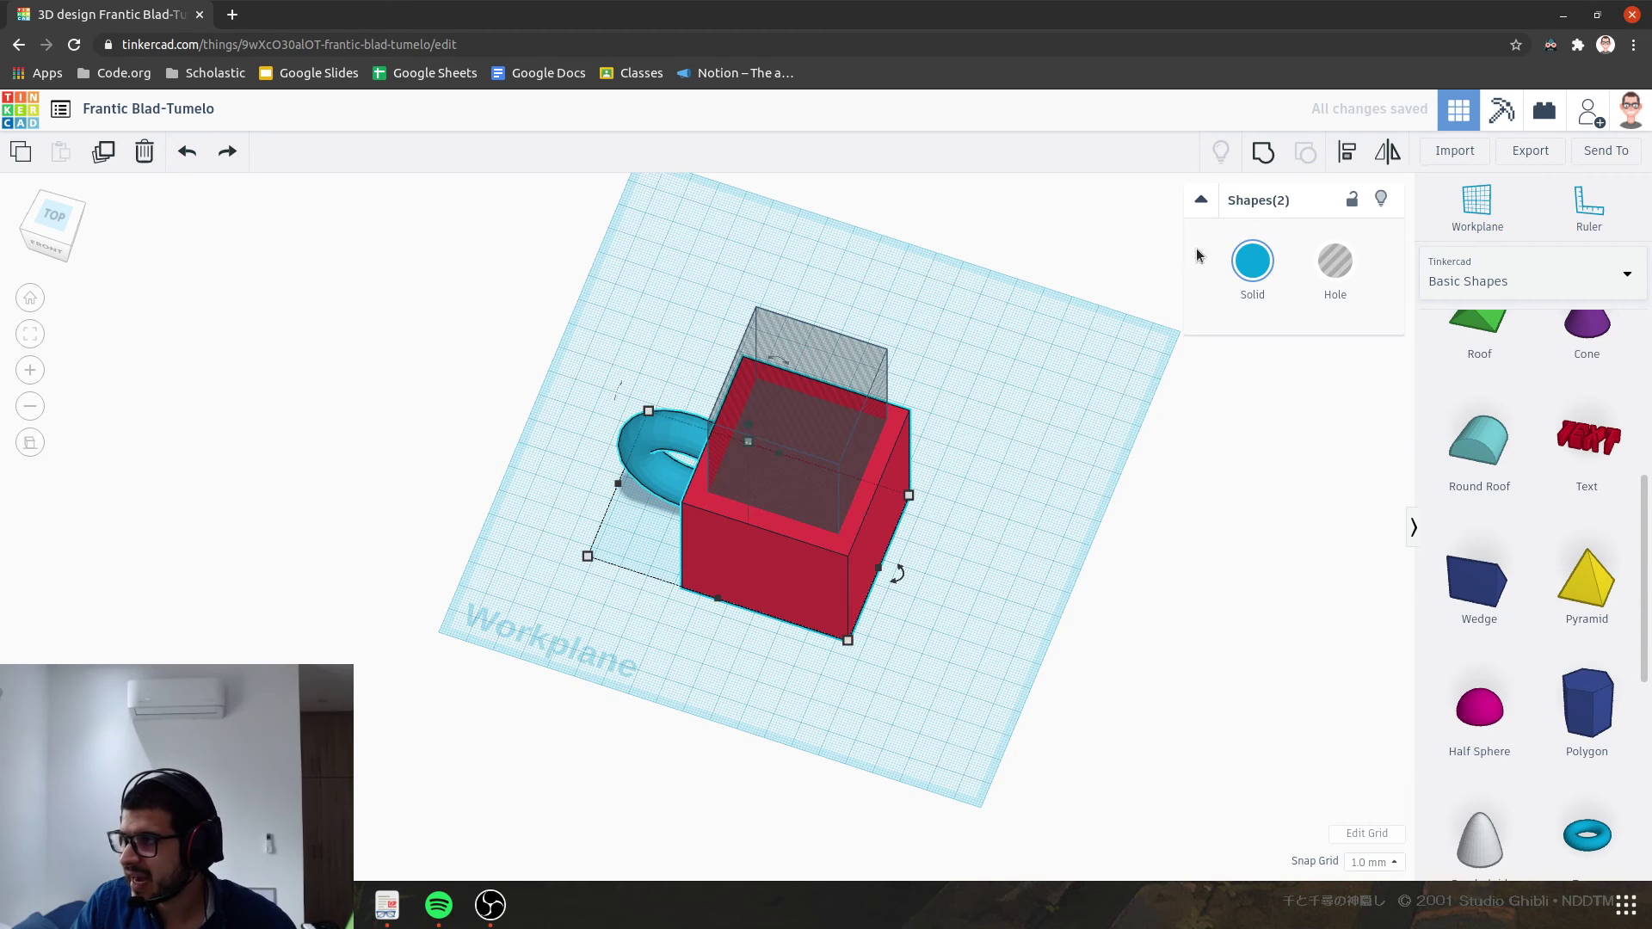
left_click(1262, 153)
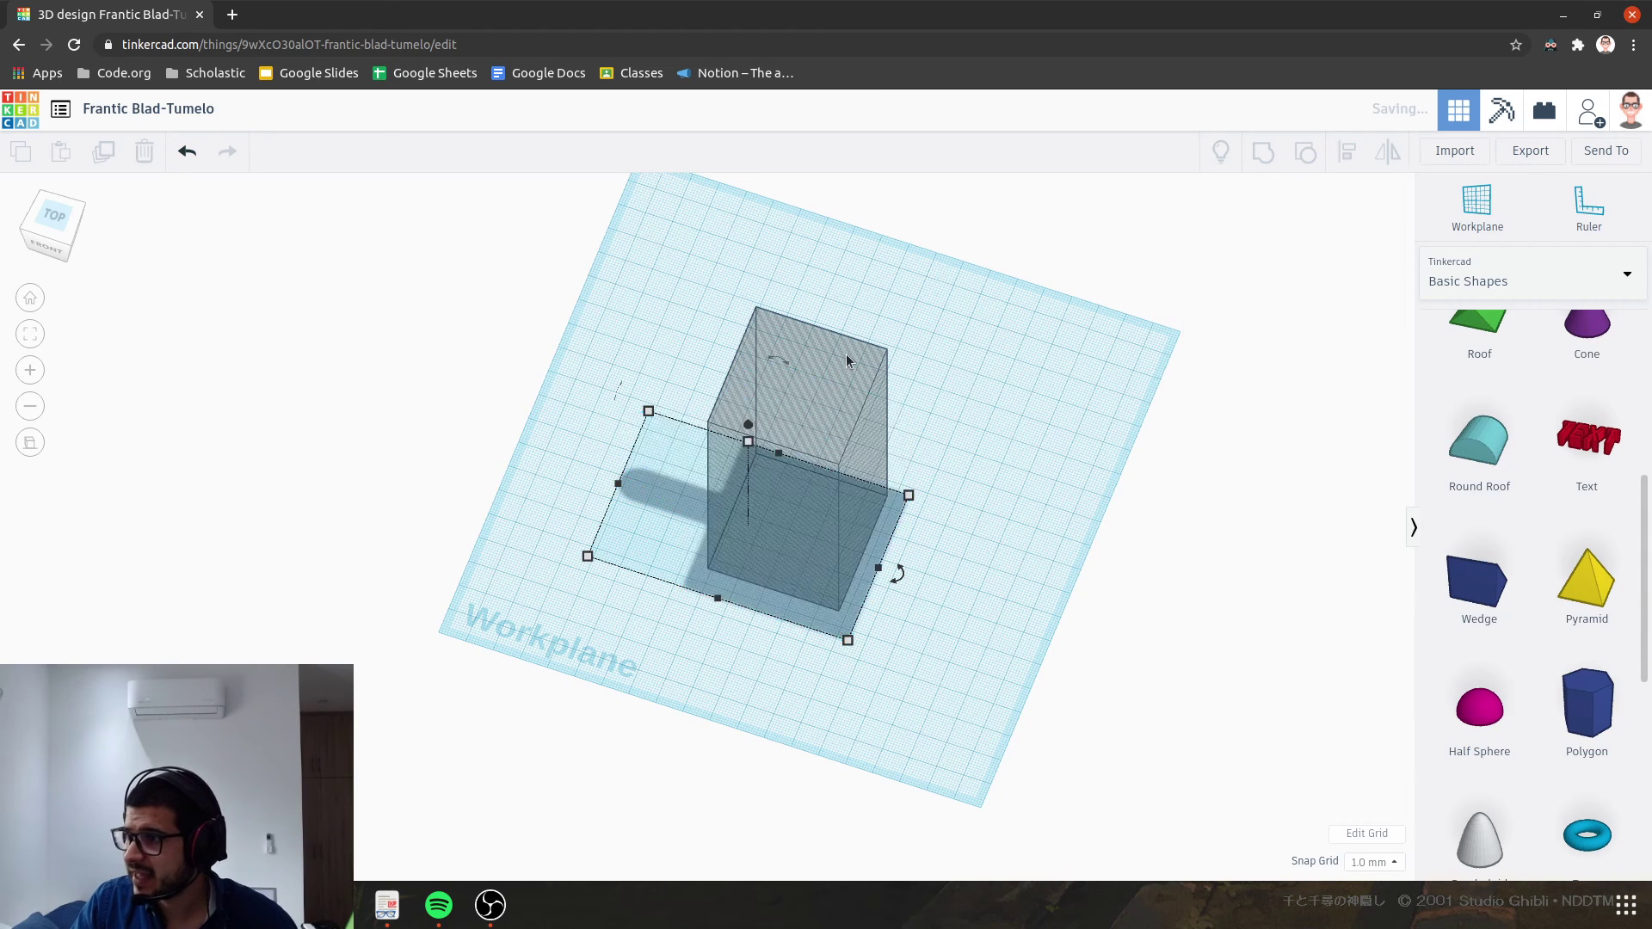
Step: Group the whole design so the hole box cuts the mug's cavity through both the box and the torus
left_click(787, 341)
key("ctrl+a")
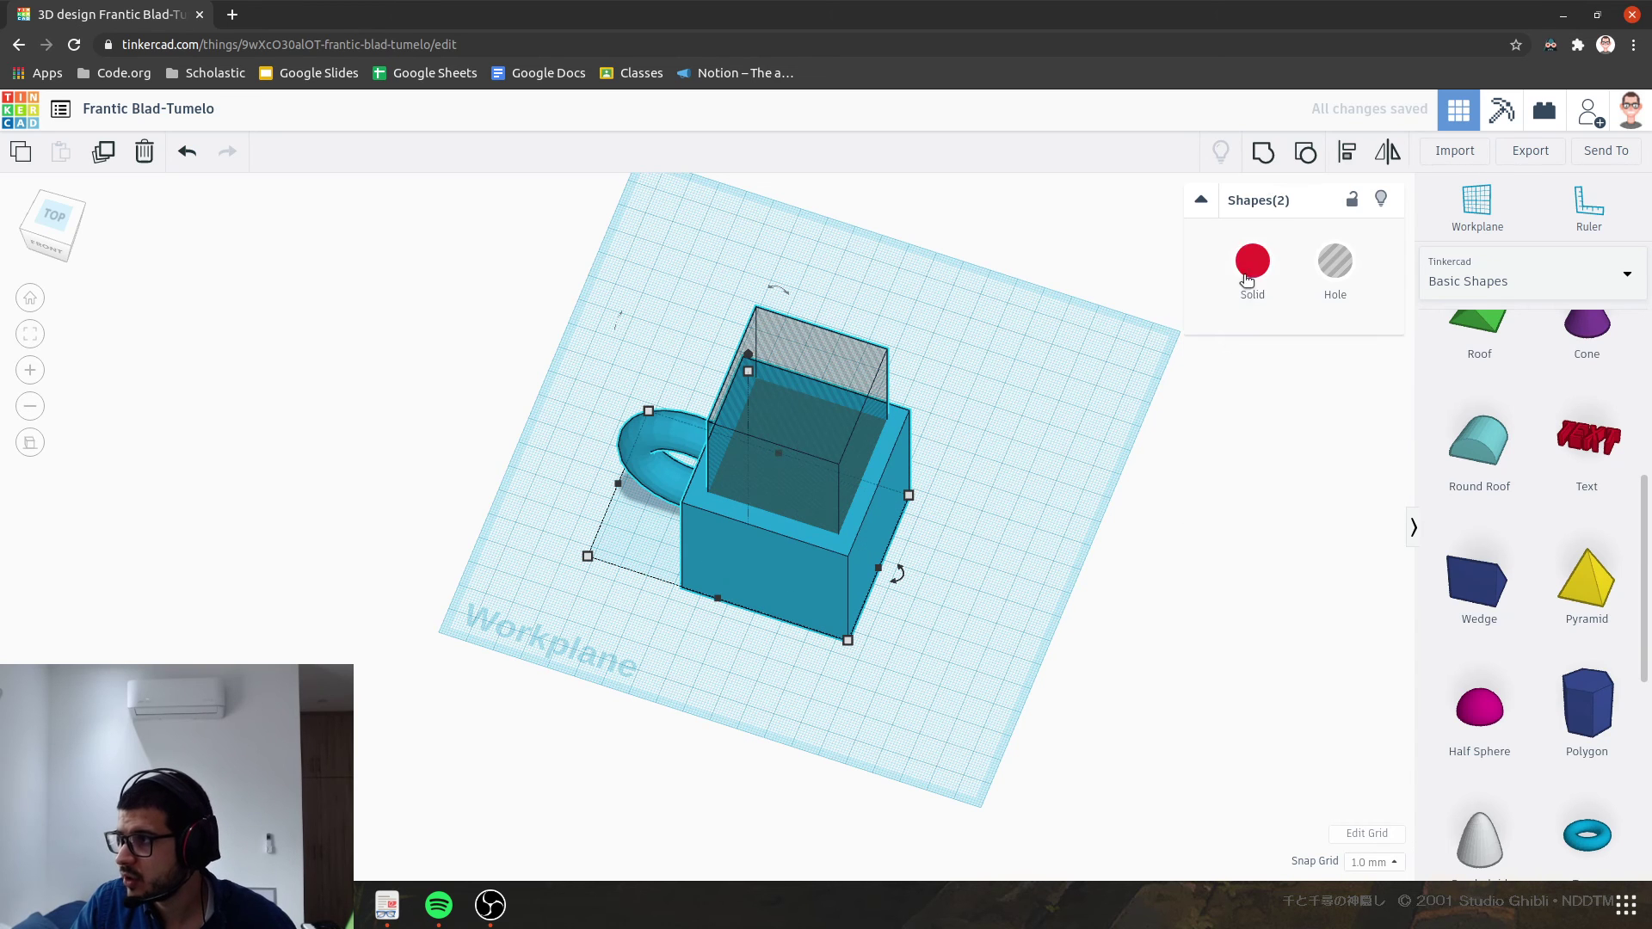
left_click(1262, 153)
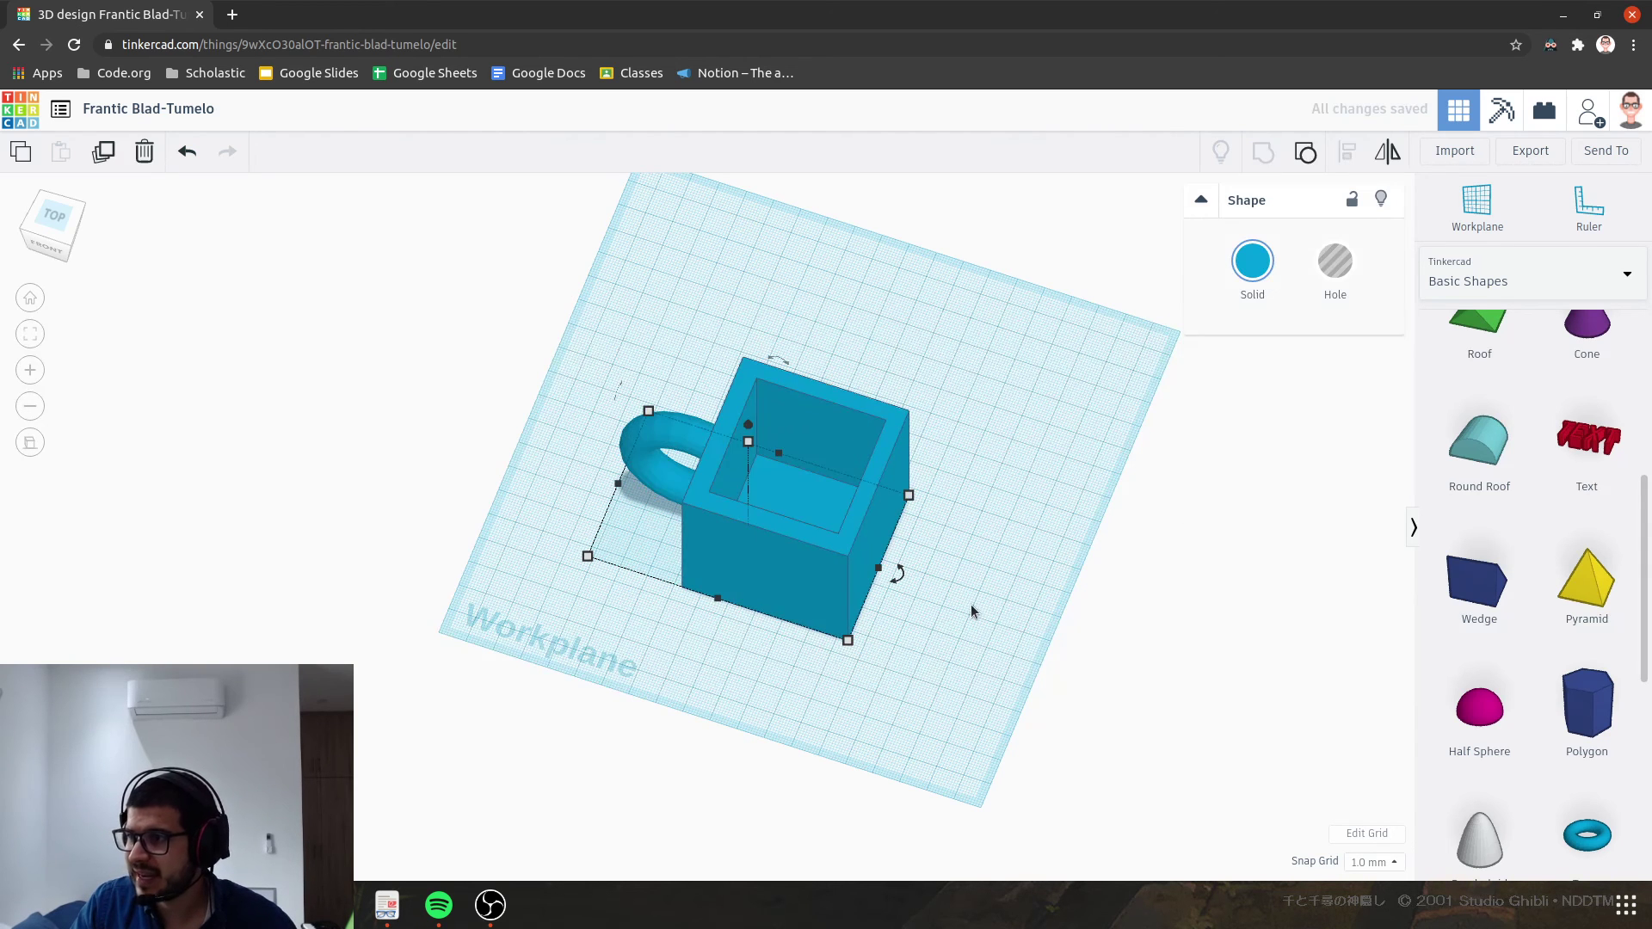
Step: View the finished mug from a raised front-right corner and switch from orthographic to perspective projection
right_click_drag(1000, 635, 980, 542)
left_click(774, 516)
scroll(706, 525, "up", 3)
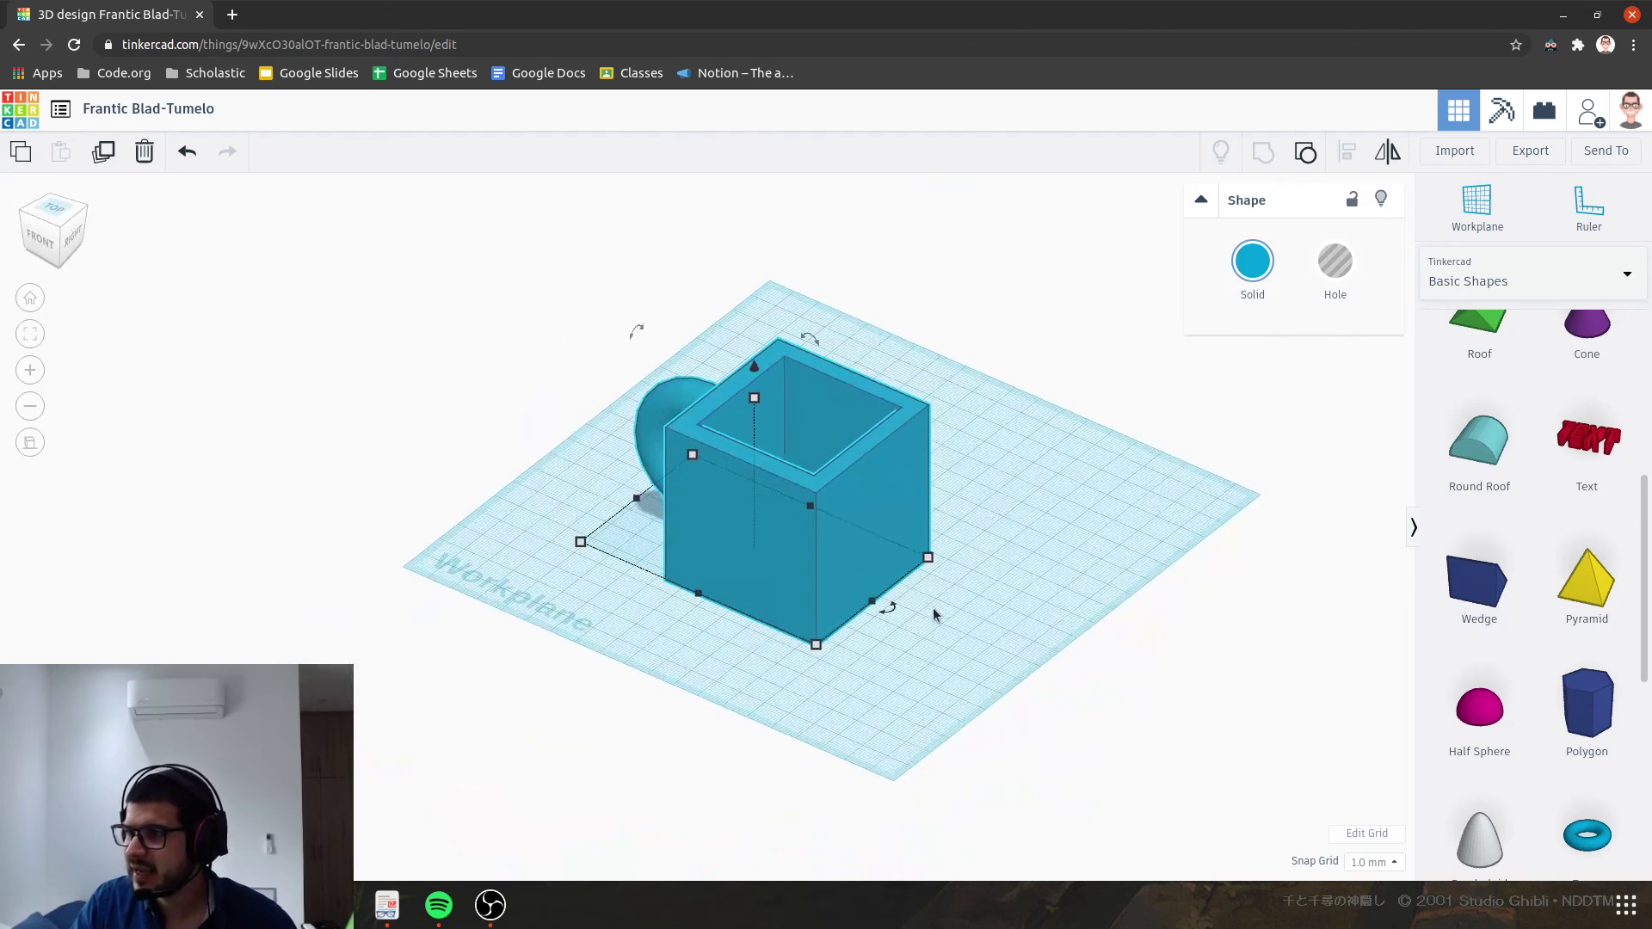
left_click(30, 442)
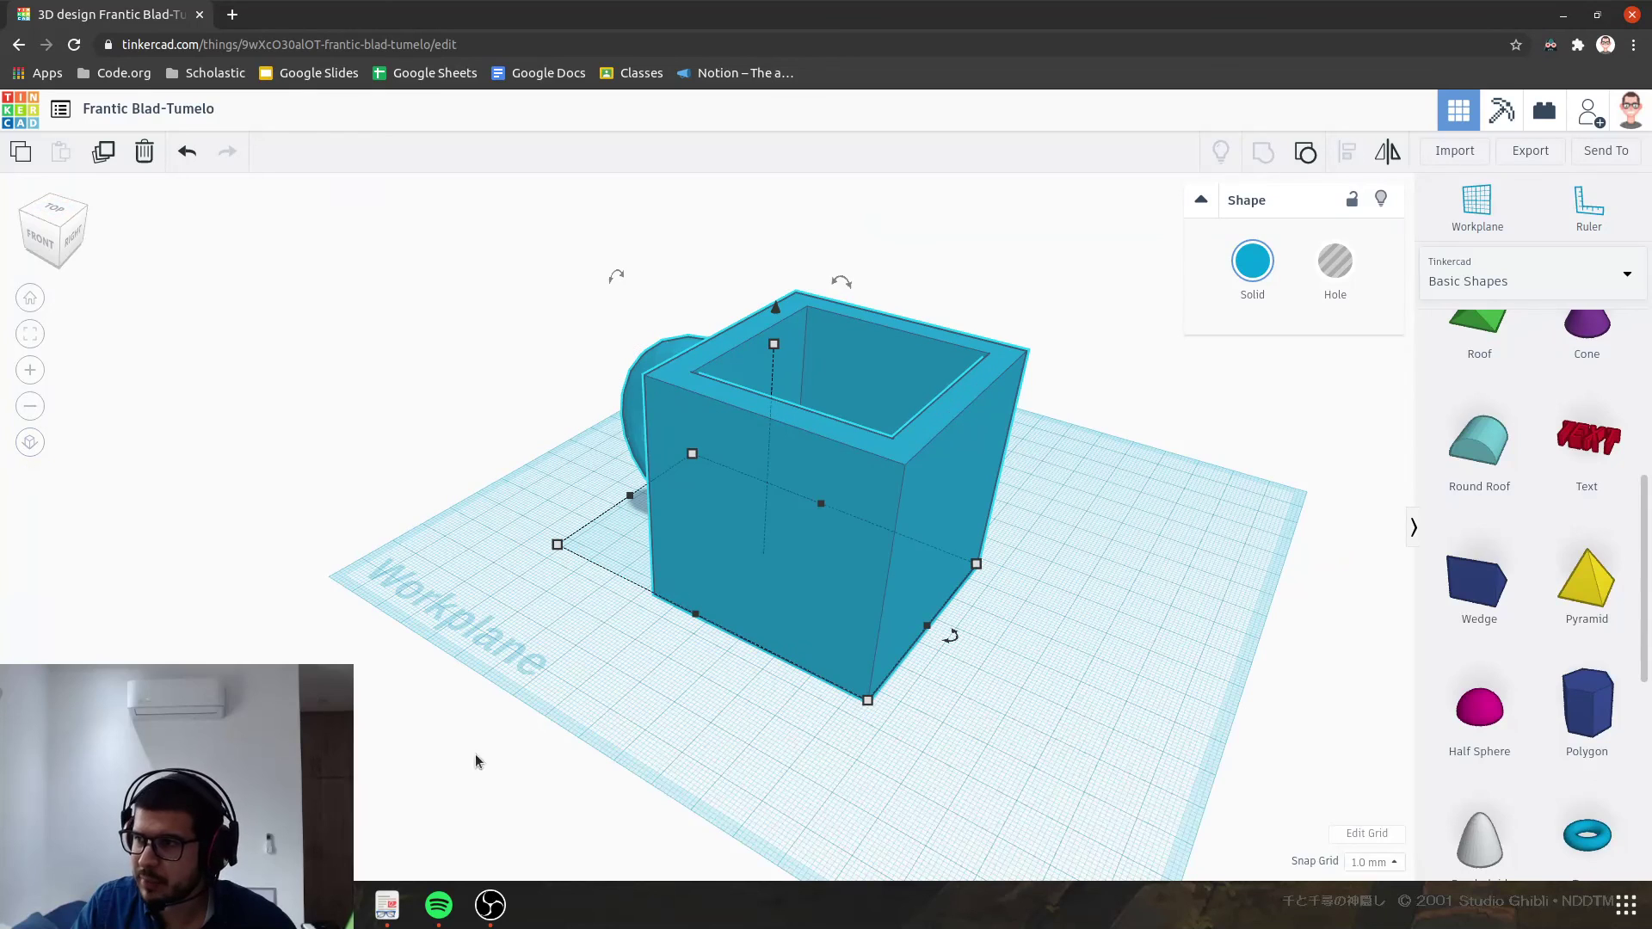